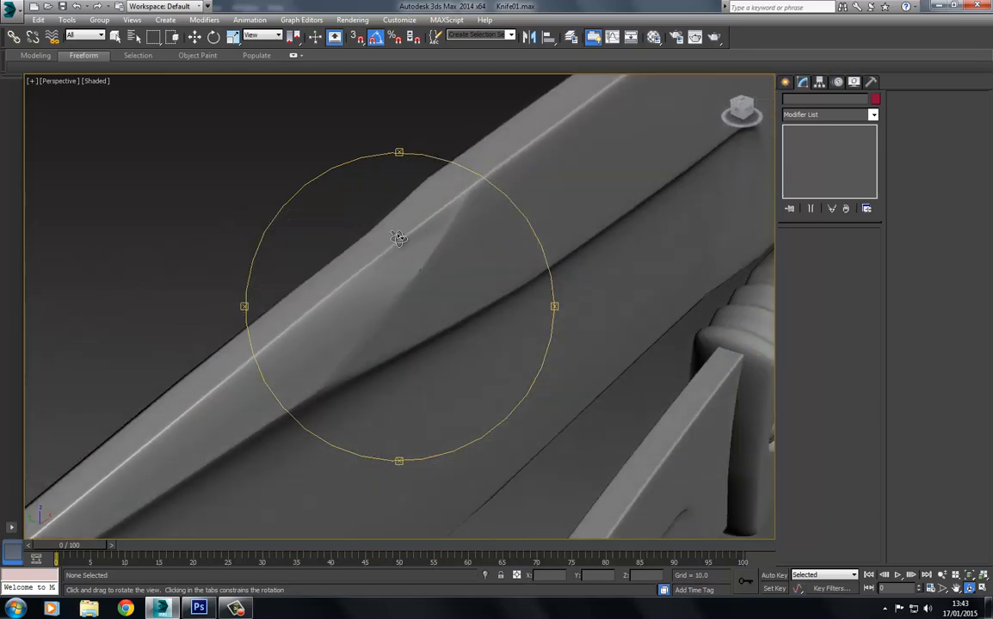
# - Inspect the shading on the blade spine and around the ridged grip and screw of the upper knife
pyautogui.moveTo(411, 254); pyautogui.dragTo(381, 295, button='middle')
pyautogui.scroll(-8, 516, 253)
pyautogui.scroll(3, 381, 295)
pyautogui.scroll(3, 361, 289)
pyautogui.scroll(2, 353, 318)
pyautogui.scroll(2, 413, 276)
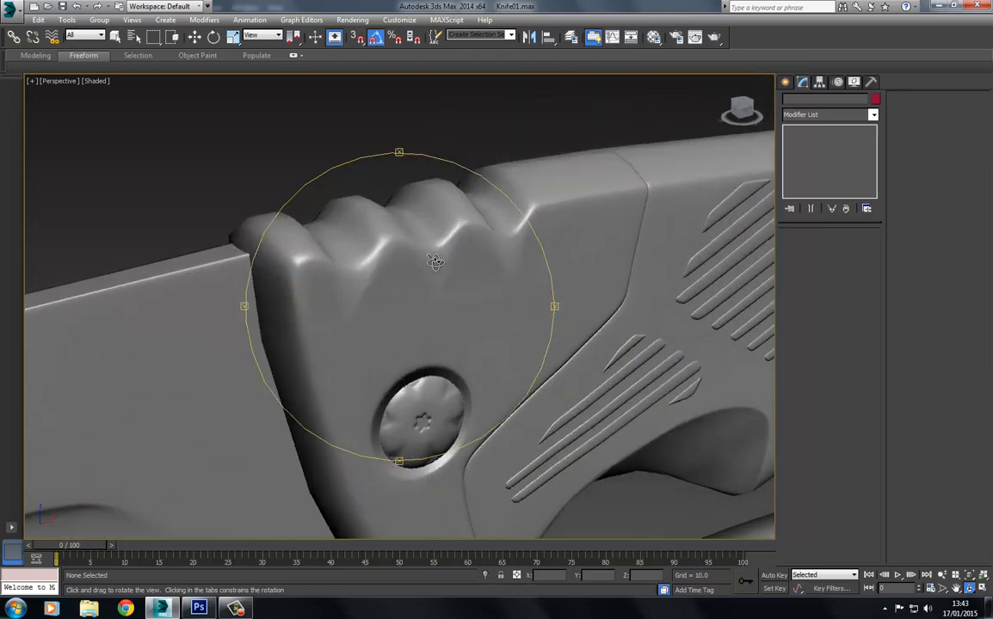
pyautogui.scroll(2, 362, 293)
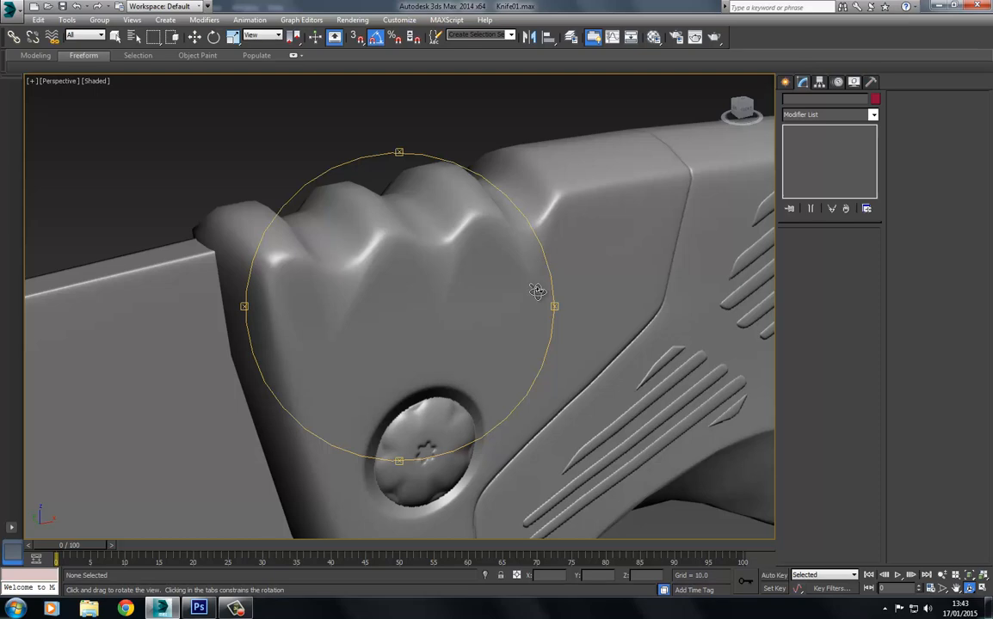
# - Show edged faces to examine the topology around the grip ridges, orbit around it, and return to plain shading
pyautogui.click(195, 38)
pyautogui.press('F3')
pyautogui.press('F3')
pyautogui.press('F4')
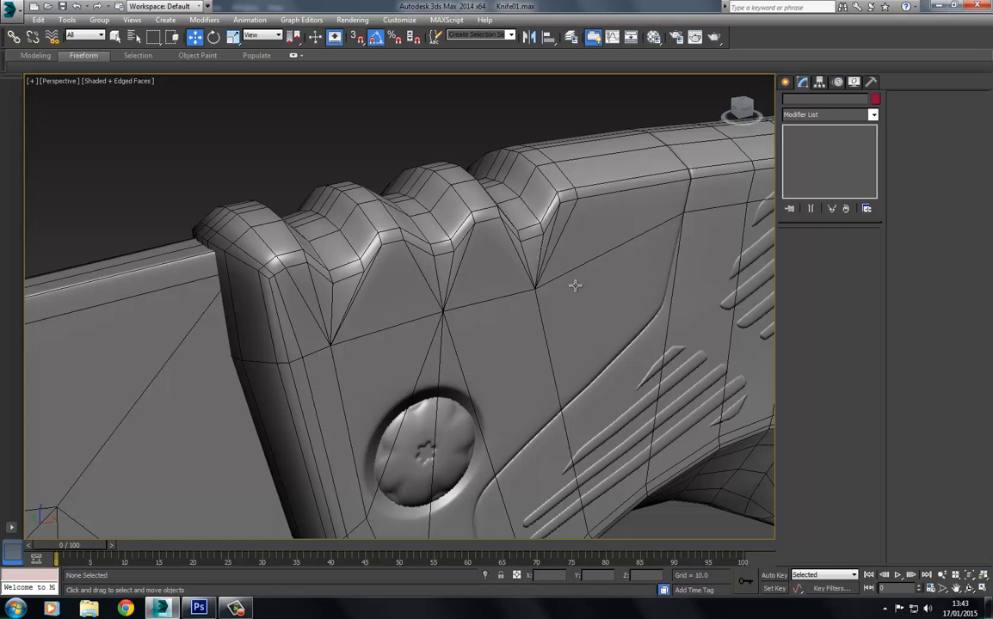
pyautogui.moveTo(575, 286)
pyautogui.keyDown('alt'); pyautogui.mouseDown(button='middle')
pyautogui.moveTo(492, 283)
pyautogui.moveTo(437, 158)
pyautogui.moveTo(382, 145)
pyautogui.mouseUp(button='middle'); pyautogui.keyUp('alt')
pyautogui.press('F3')
pyautogui.press('F3')
pyautogui.press('F4')
# - Inspect the shading along the handle, from the grip ridges past the logo to the butt end
pyautogui.scroll(-3, 387, 173)
pyautogui.moveTo(413, 265); pyautogui.dragTo(220, 215, button='middle')
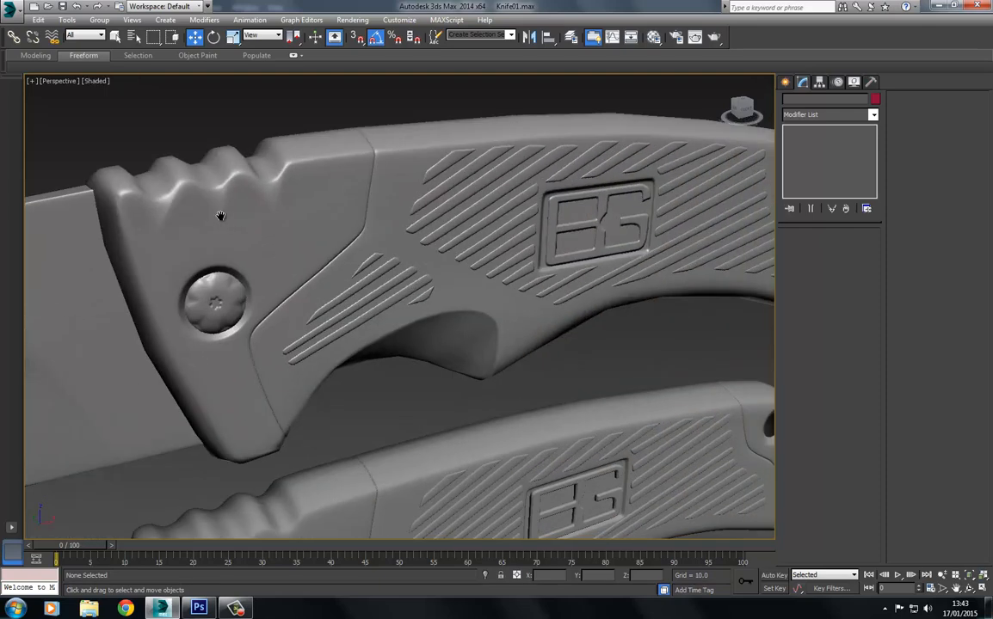
pyautogui.scroll(-3, 220, 216)
pyautogui.moveTo(501, 223); pyautogui.dragTo(342, 226, button='middle')
pyautogui.keyDown('alt'); pyautogui.moveTo(405, 257); pyautogui.dragTo(185, 224, button='middle'); pyautogui.keyUp('alt')
pyautogui.moveTo(185, 224); pyautogui.dragTo(399, 287, button='middle')
pyautogui.scroll(6, 387, 310)
pyautogui.click(199, 40)
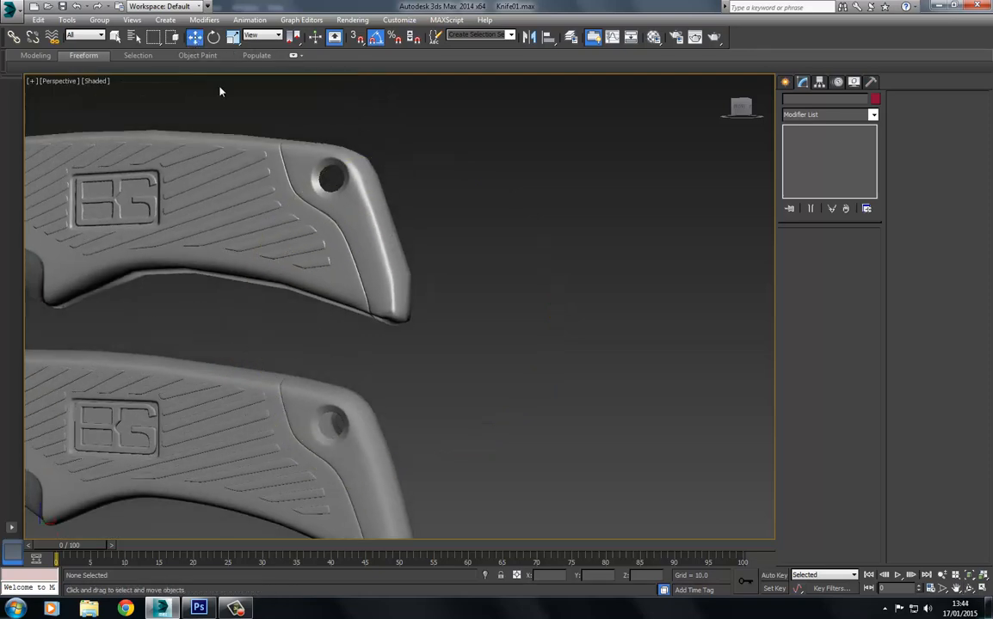
# - Select the low-poly knife, zoom in on the lower corner of its handle butt, and deselect it to examine the shading
pyautogui.moveTo(403, 331); pyautogui.dragTo(405, 294, button='middle')
pyautogui.scroll(3, 405, 294)
pyautogui.click(389, 246)
pyautogui.press('z')
pyautogui.scroll(5, 494, 251)
pyautogui.moveTo(595, 355); pyautogui.dragTo(457, 372, button='middle')
pyautogui.scroll(5, 457, 368)
pyautogui.scroll(-3, 456, 367)
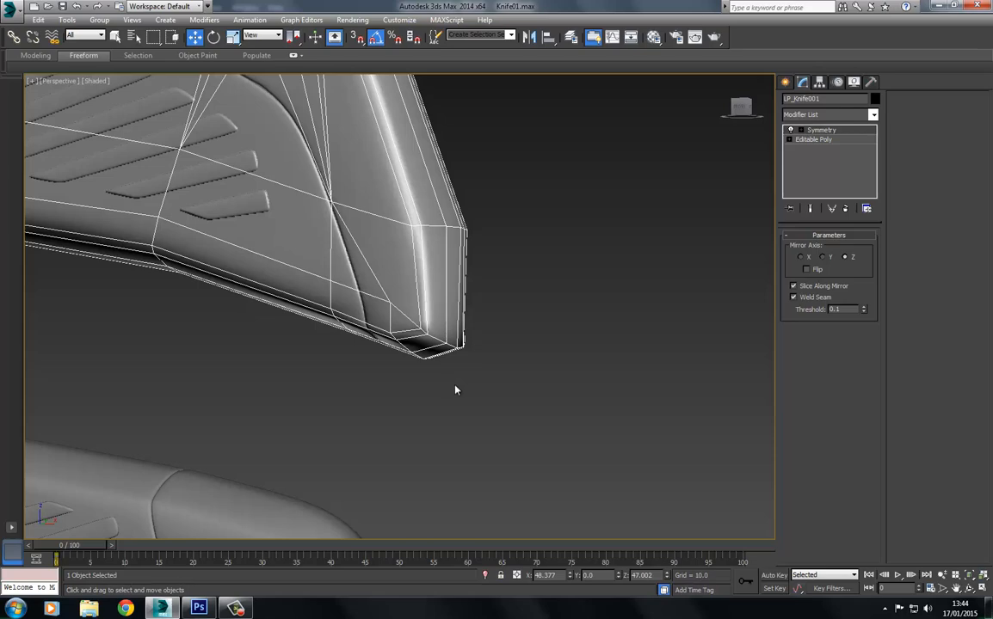
pyautogui.click(456, 391)
pyautogui.scroll(4, 399, 247)
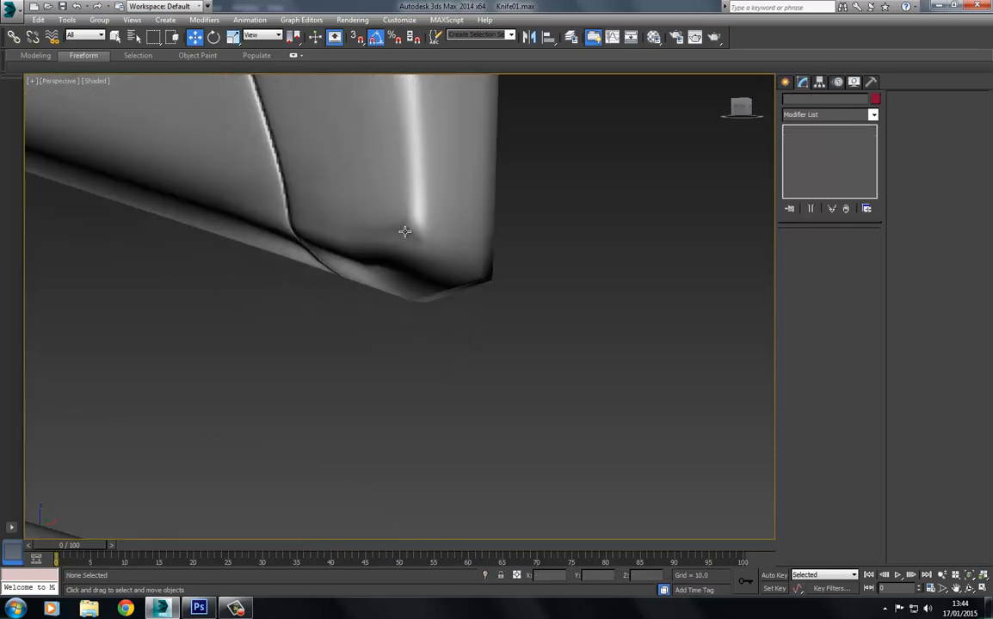
# - Switch to Photoshop and locate the handle's lower butt corner on the normal map at 400%, comparing it with the 3ds Max model
pyautogui.hotkey('alt', 'Tab')
pyautogui.hotkey('ctrl', '+')
pyautogui.hotkey('ctrl', '+')
pyautogui.hotkey('ctrl', '+')
pyautogui.hotkey('ctrl', '+')
pyautogui.hotkey('ctrl', '+')
pyautogui.hotkey('ctrl', '+')
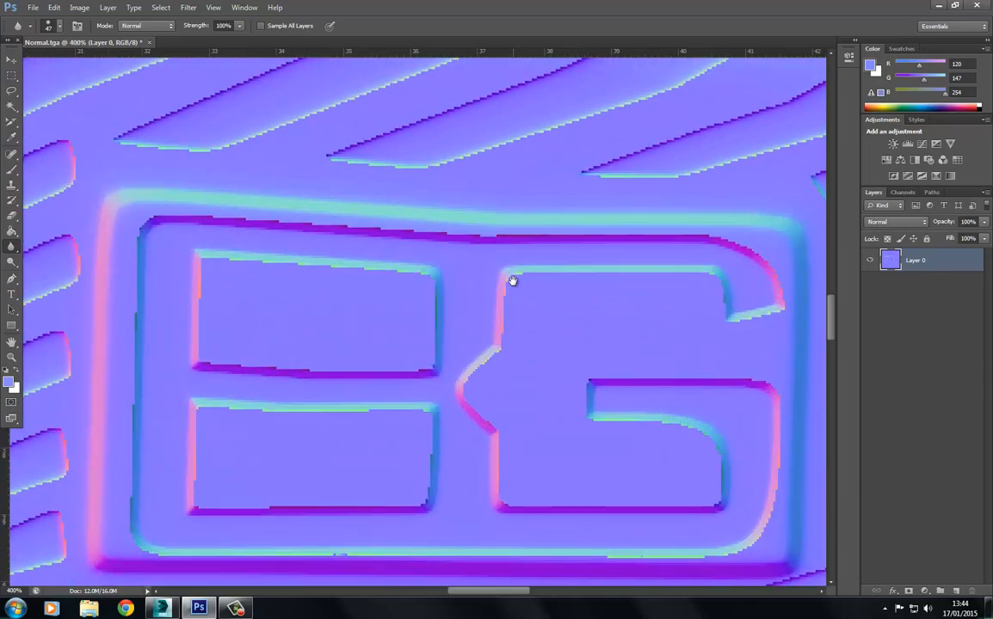
pyautogui.moveTo(413, 166); pyautogui.dragTo(481, 213)
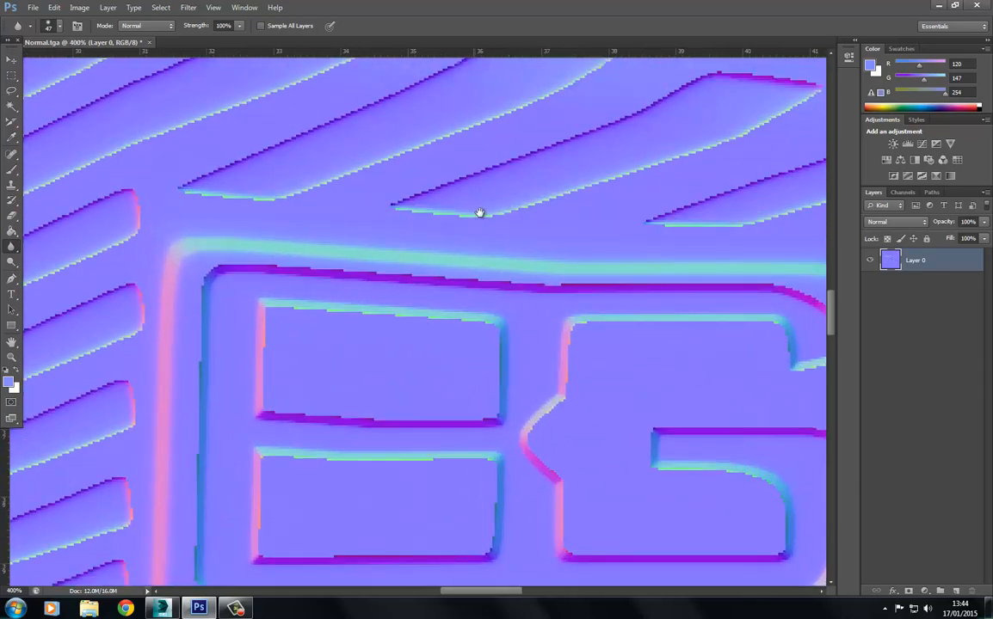
pyautogui.moveTo(647, 414); pyautogui.dragTo(361, 249)
pyautogui.moveTo(663, 437); pyautogui.dragTo(258, 228)
pyautogui.moveTo(798, 393); pyautogui.dragTo(292, 228)
pyautogui.moveTo(802, 389); pyautogui.dragTo(344, 233)
pyautogui.moveTo(690, 399); pyautogui.dragTo(329, 219)
pyautogui.moveTo(449, 297)
pyautogui.mouseDown()
pyautogui.moveTo(501, 335)
pyautogui.moveTo(473, 348)
pyautogui.mouseUp()
pyautogui.hotkey('alt', 'Tab')
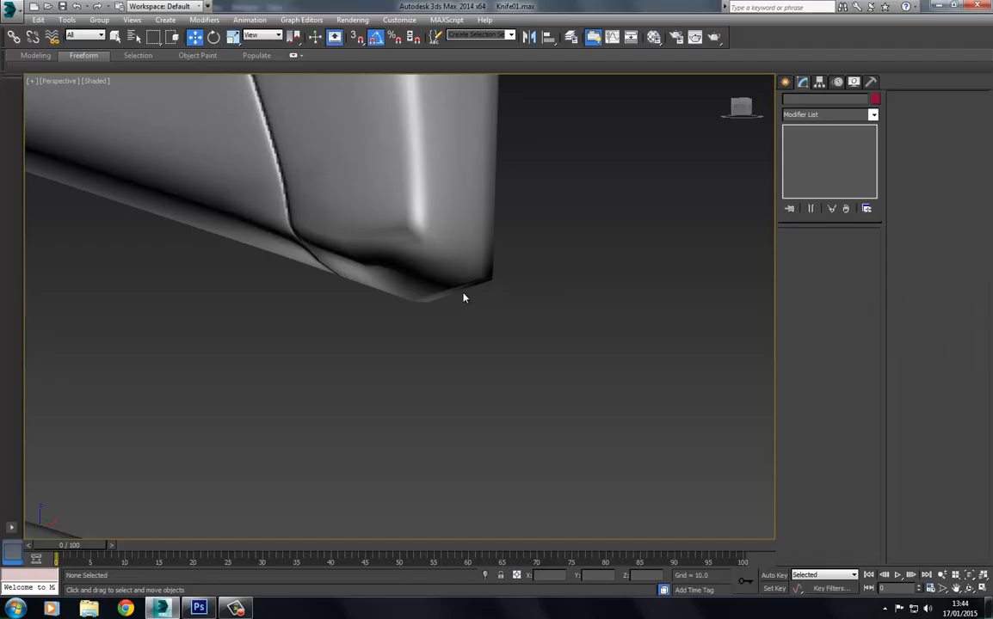
pyautogui.hotkey('alt', 'Tab')
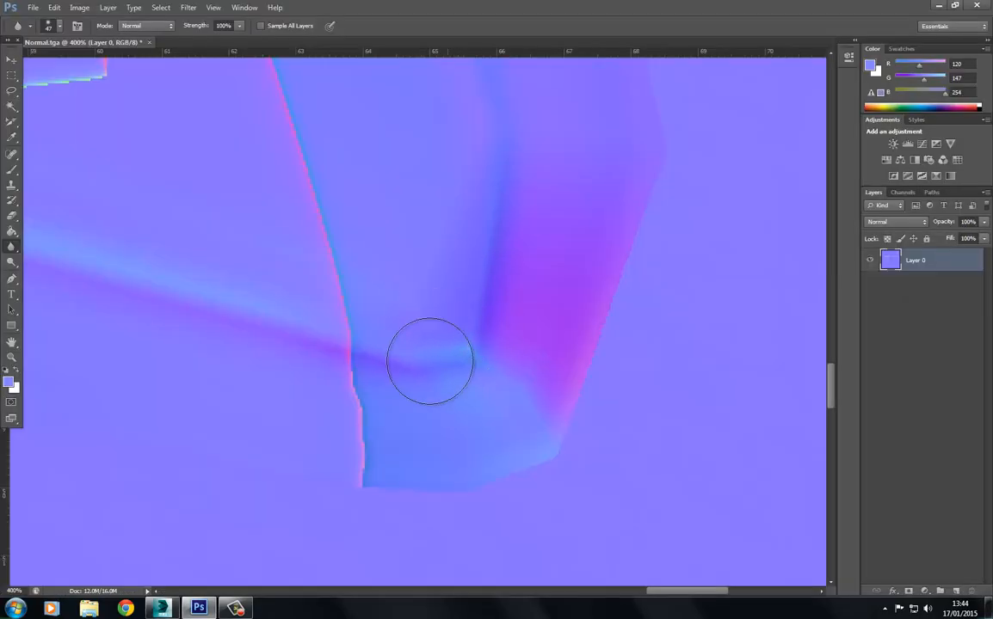
# - Set the Blur tool size to 29 px and soften the crease at the handle's lower butt corner
pyautogui.moveTo(428, 342); pyautogui.dragTo(484, 347)
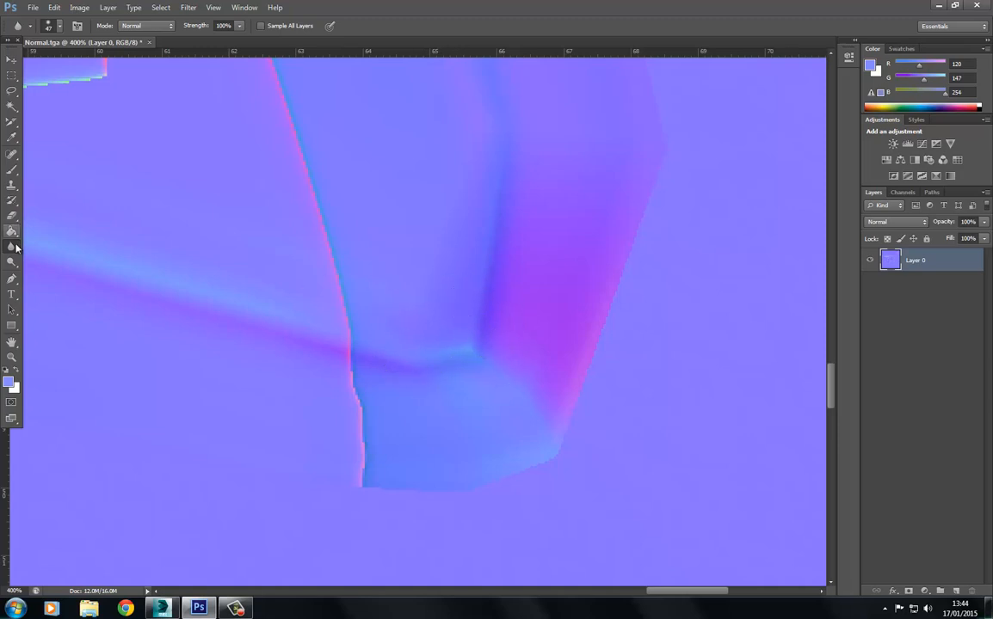
pyautogui.rightClick(449, 341)
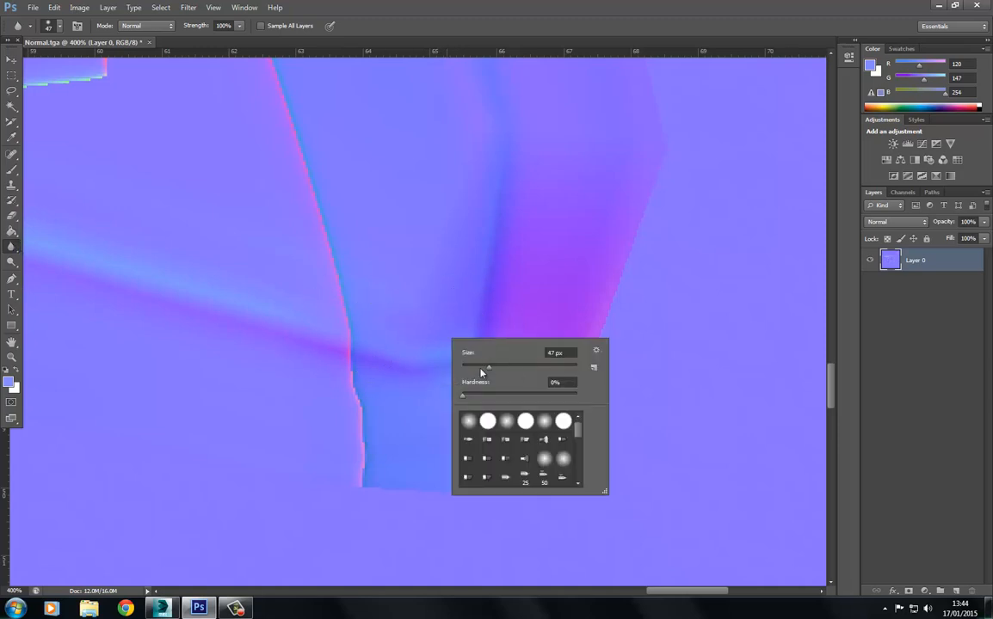
pyautogui.moveTo(435, 355)
pyautogui.mouseDown()
pyautogui.moveTo(481, 345)
pyautogui.moveTo(459, 343)
pyautogui.moveTo(477, 352)
pyautogui.moveTo(452, 350)
pyautogui.moveTo(487, 283)
pyautogui.moveTo(481, 330)
pyautogui.moveTo(414, 361)
pyautogui.moveTo(476, 339)
pyautogui.moveTo(452, 344)
pyautogui.moveTo(432, 377)
pyautogui.moveTo(469, 340)
pyautogui.moveTo(461, 367)
pyautogui.moveTo(478, 402)
pyautogui.moveTo(477, 392)
pyautogui.mouseUp()
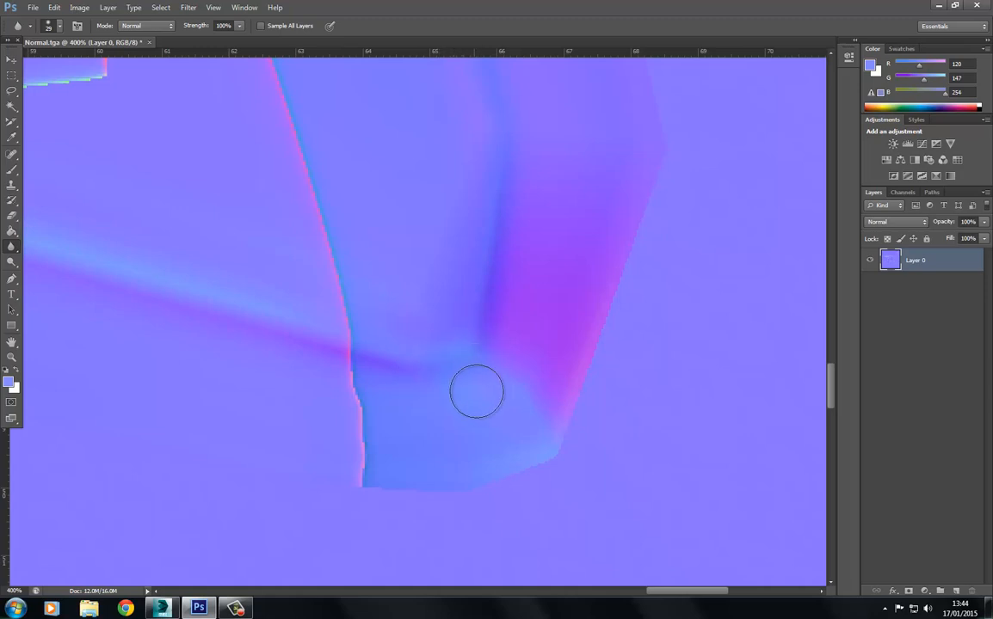
# - Save the normal map in Targa format, replacing Knife_Normal.tga on the Desktop
pyautogui.click(32, 6)
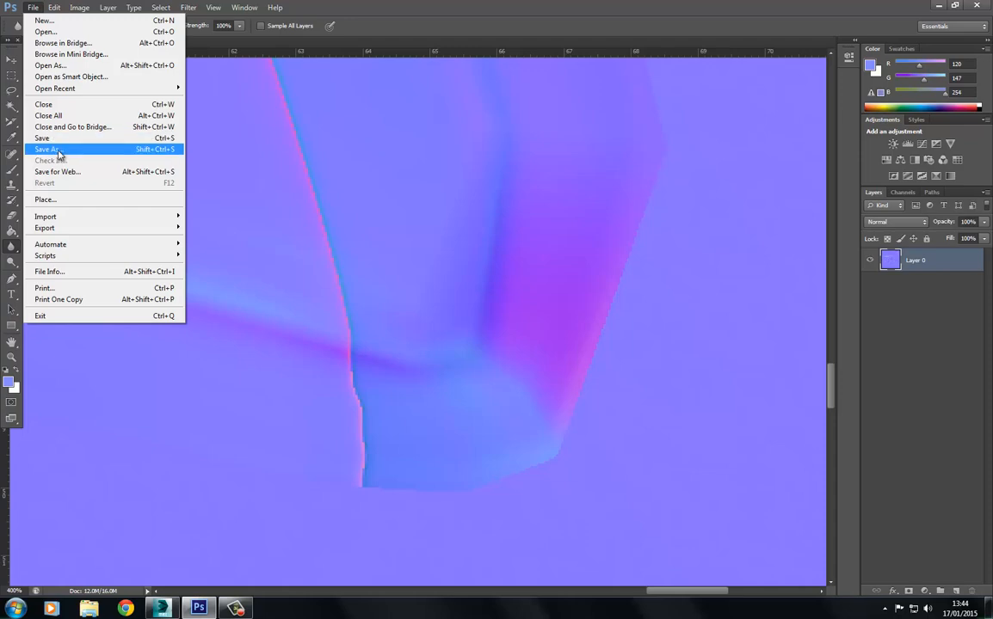
pyautogui.click(53, 146)
pyautogui.click(550, 304)
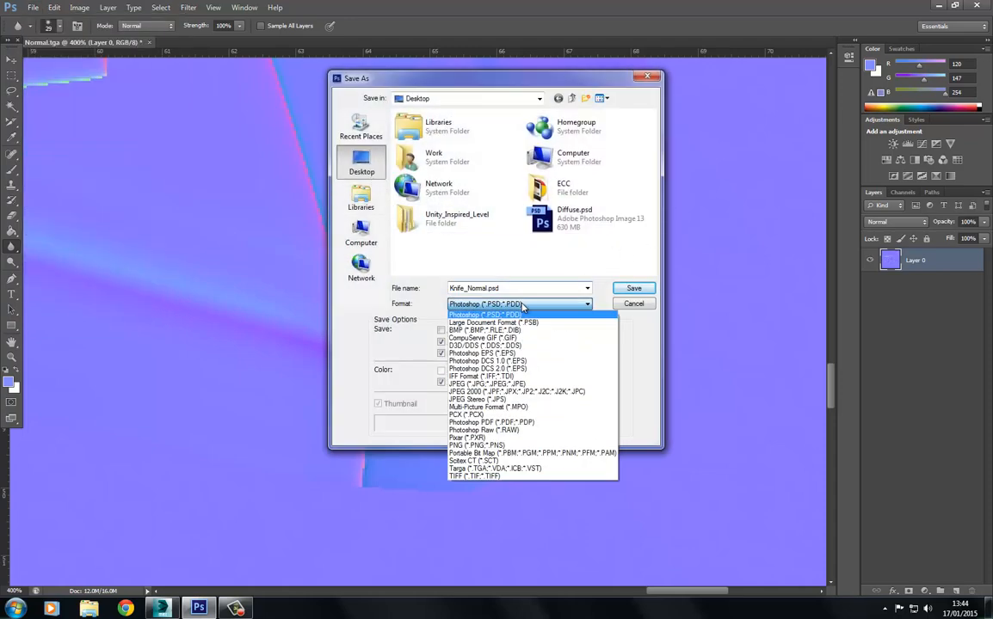
pyautogui.click(482, 467)
pyautogui.doubleClick(446, 249)
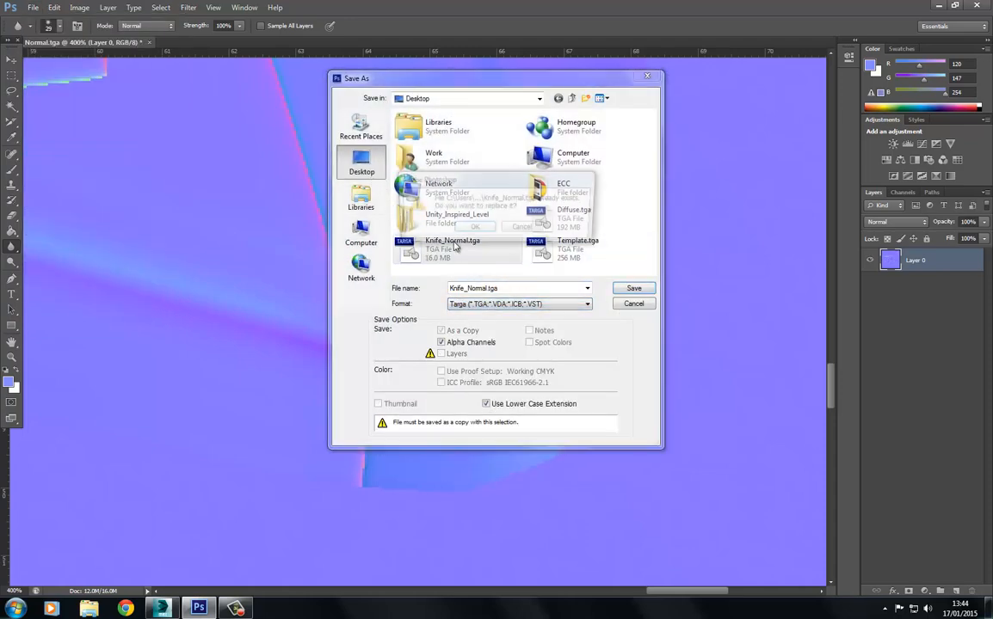
pyautogui.click(476, 230)
pyautogui.click(516, 203)
# - Switch to 3ds Max to check the handle corner's shading, and return to the normal map in Photoshop
pyautogui.hotkey('alt', 'Tab')
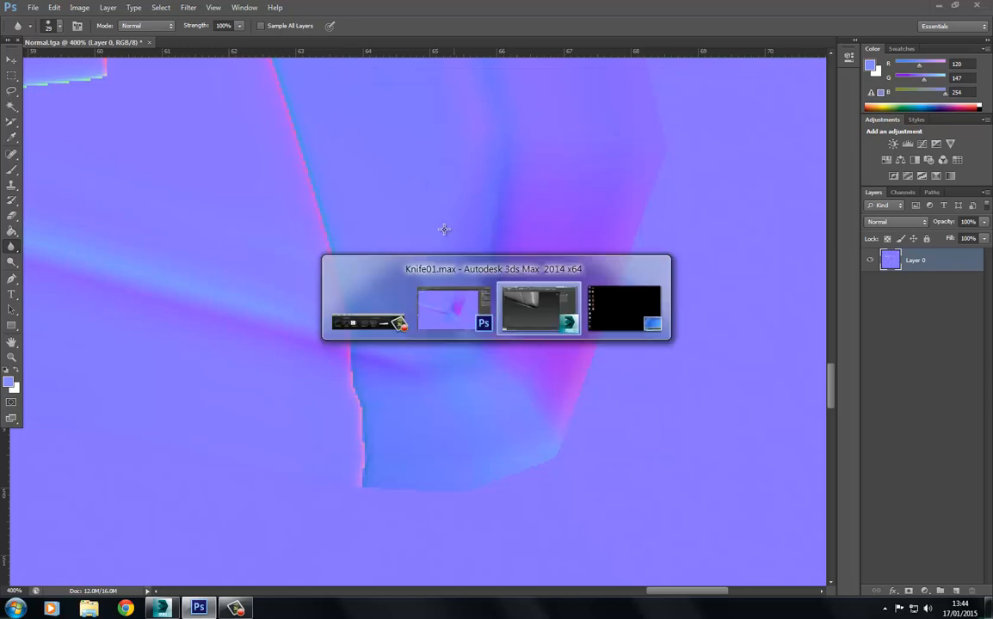
pyautogui.keyDown('alt'); pyautogui.moveTo(406, 249); pyautogui.dragTo(424, 268, button='middle'); pyautogui.keyUp('alt')
pyautogui.hotkey('alt', 'Tab')
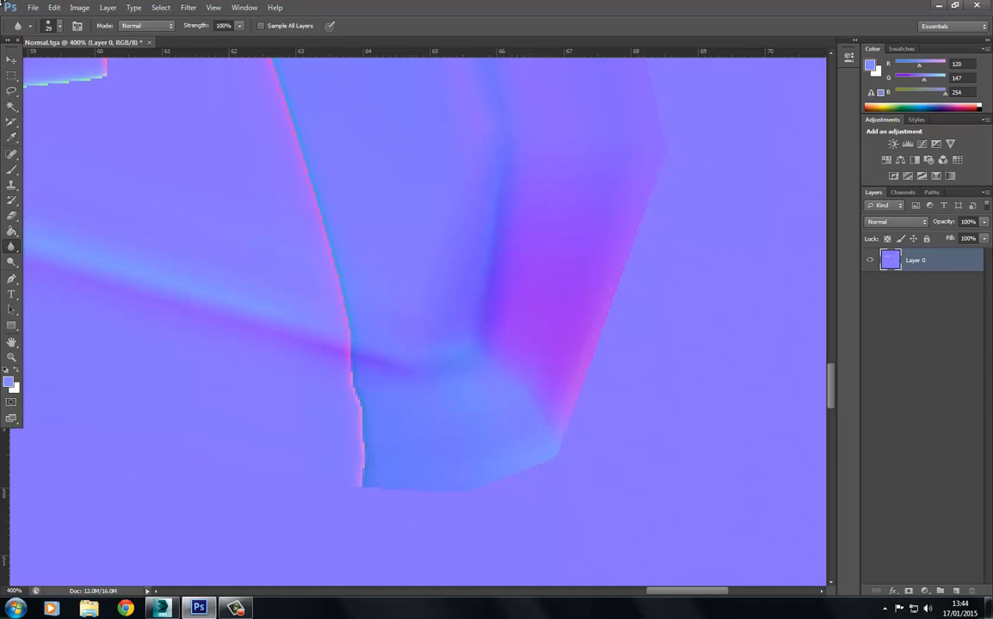
# - Save the normal map again over Knife_Normal.tga on the Desktop as a 32 bits/pixel Targa file
pyautogui.click(35, 8)
pyautogui.click(43, 144)
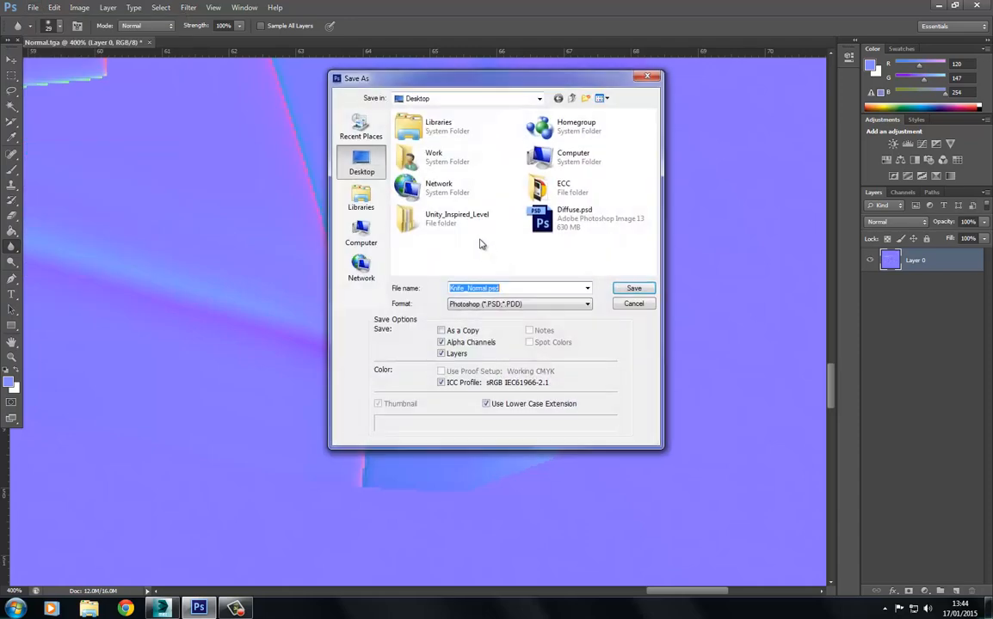
pyautogui.click(561, 303)
pyautogui.click(516, 462)
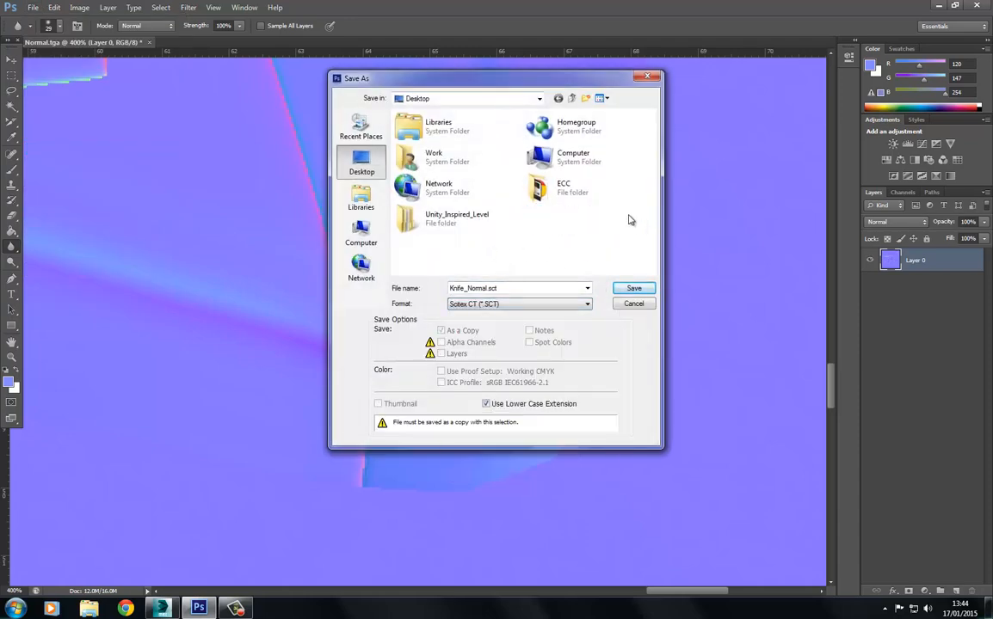
pyautogui.click(520, 303)
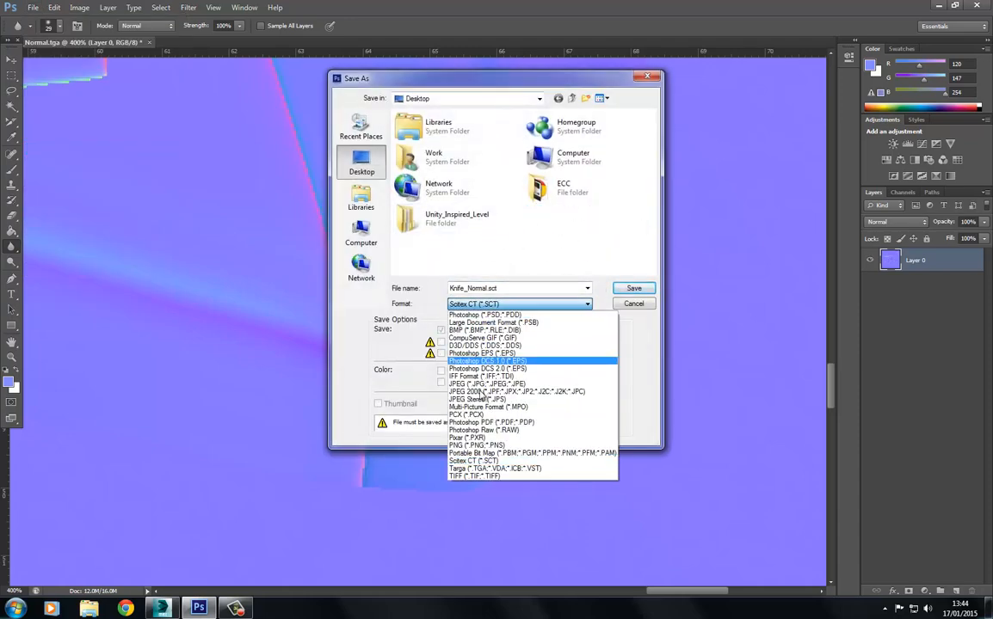
pyautogui.click(486, 468)
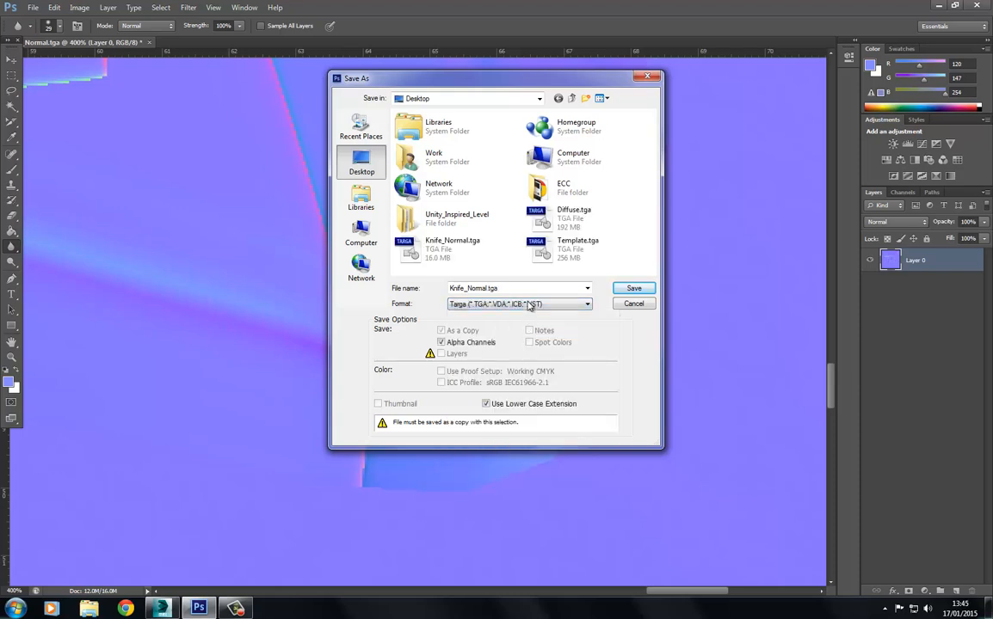
pyautogui.doubleClick(439, 249)
pyautogui.click(475, 227)
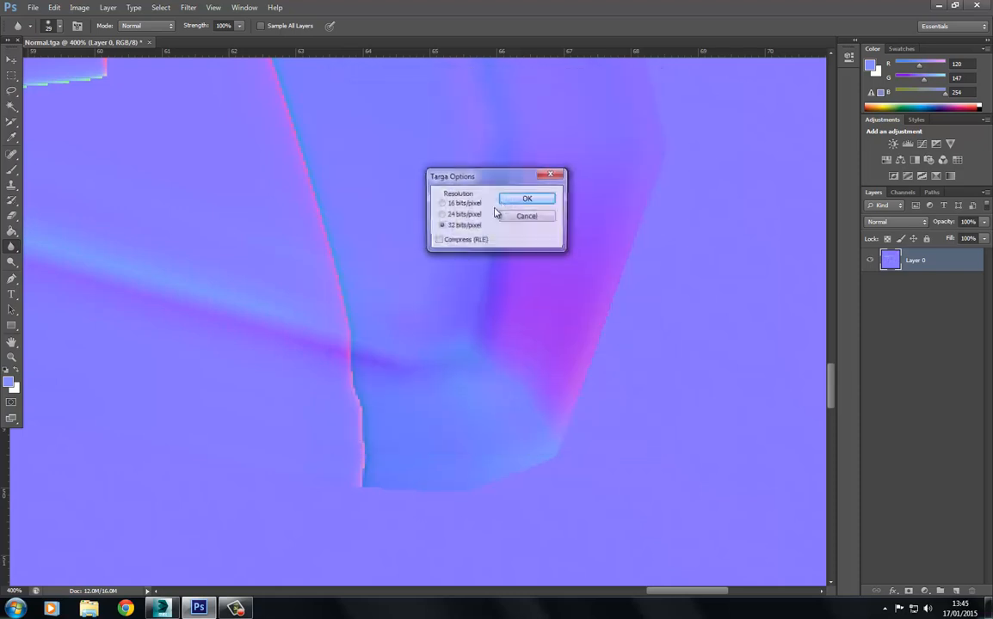
pyautogui.click(524, 198)
# - Switch to 3ds Max and inspect the shading from the handle corner along to the blade tip
pyautogui.hotkey('alt', 'Tab')
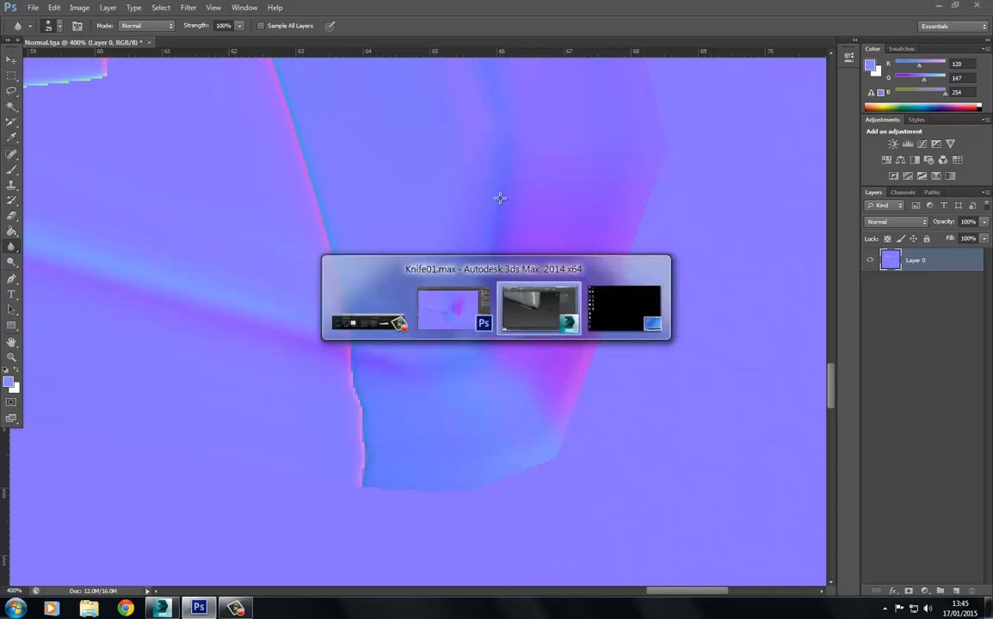
pyautogui.moveTo(447, 232)
pyautogui.mouseDown(button='middle')
pyautogui.moveTo(454, 268)
pyautogui.moveTo(509, 335)
pyautogui.mouseUp(button='middle')
pyautogui.scroll(-7, 447, 316)
pyautogui.moveTo(259, 194)
pyautogui.mouseDown(button='middle')
pyautogui.moveTo(488, 254)
pyautogui.moveTo(671, 263)
pyautogui.mouseUp(button='middle')
pyautogui.moveTo(301, 262); pyautogui.dragTo(509, 270, button='middle')
pyautogui.scroll(4, 501, 265)
pyautogui.scroll(-2, 370, 292)
pyautogui.moveTo(348, 301); pyautogui.dragTo(628, 296, button='middle')
pyautogui.moveTo(347, 327); pyautogui.dragTo(568, 302, button='middle')
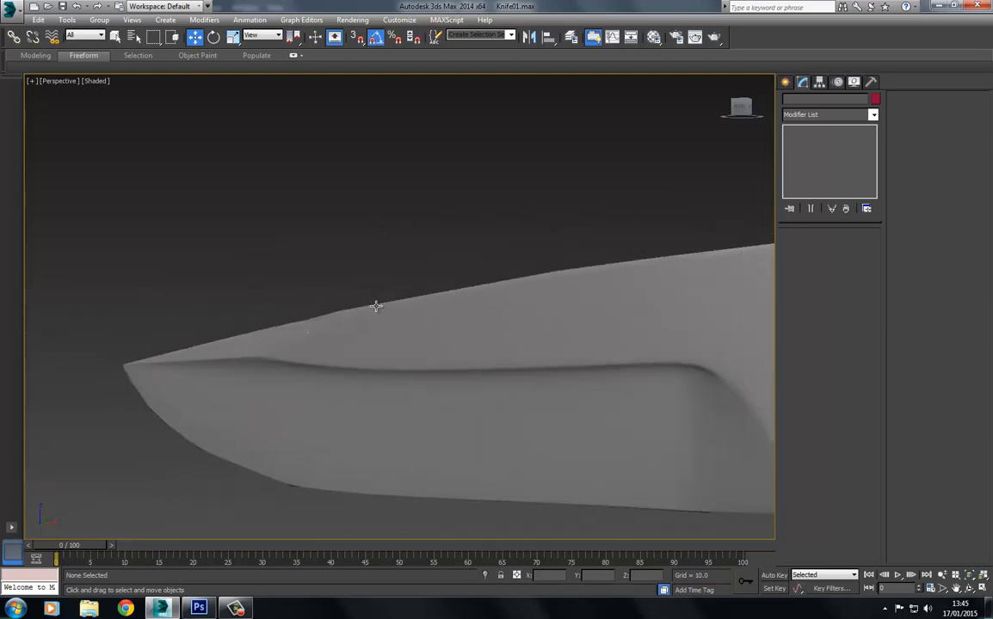
pyautogui.keyDown('alt'); pyautogui.moveTo(378, 333); pyautogui.dragTo(455, 294, button='middle'); pyautogui.keyUp('alt')
# - Return to Photoshop's normal map, sample foreground colour 807dff beside the crease near the blade tip, and activate the Brush tool
pyautogui.hotkey('alt', 'Tab')
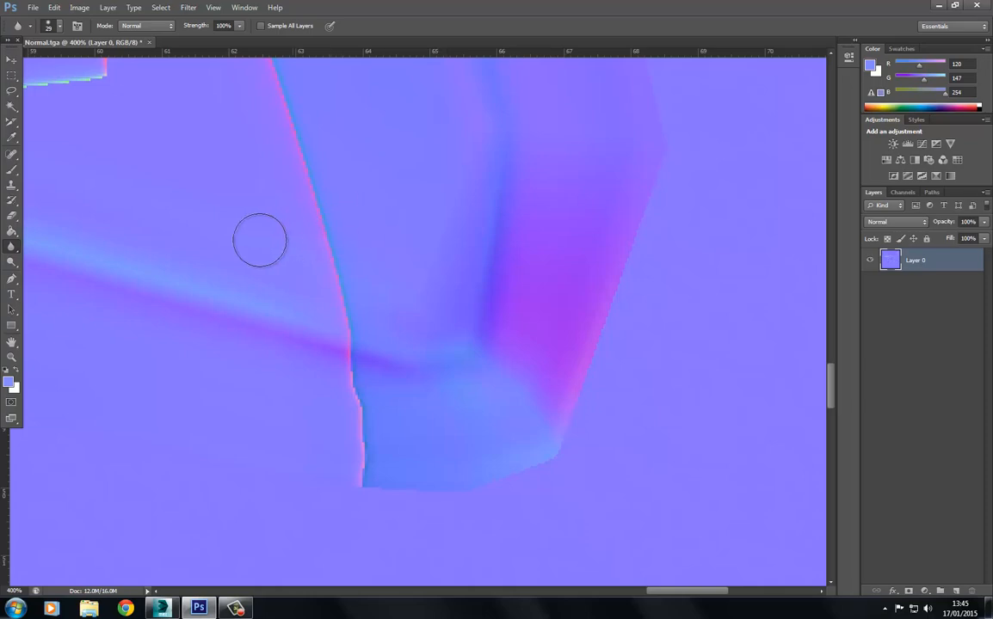
pyautogui.keyDown('alt'); pyautogui.scroll(-7, 267, 247); pyautogui.keyUp('alt')
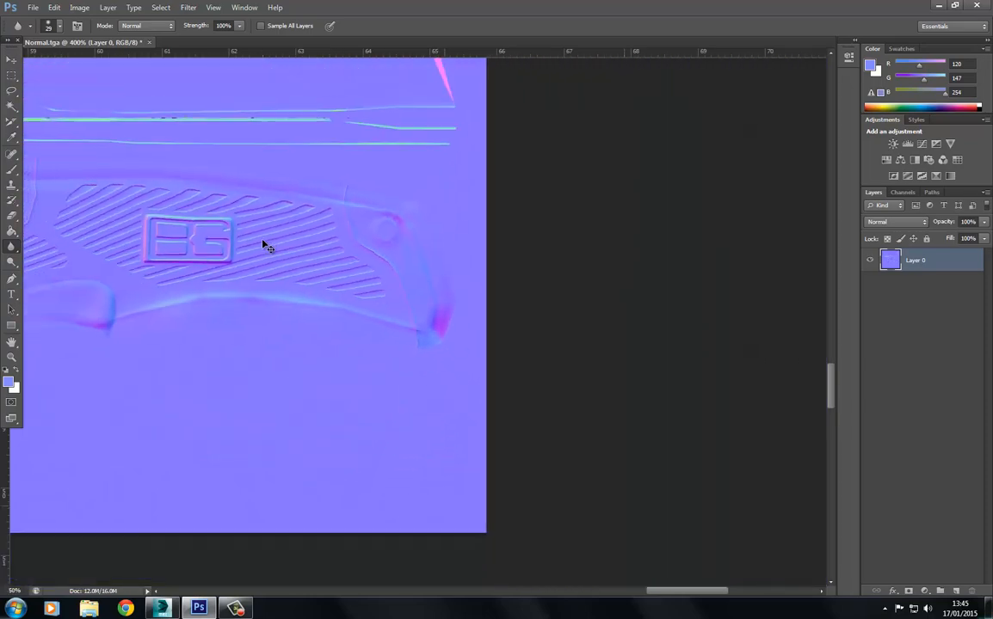
pyautogui.keyDown('alt'); pyautogui.scroll(5, 267, 247); pyautogui.keyUp('alt')
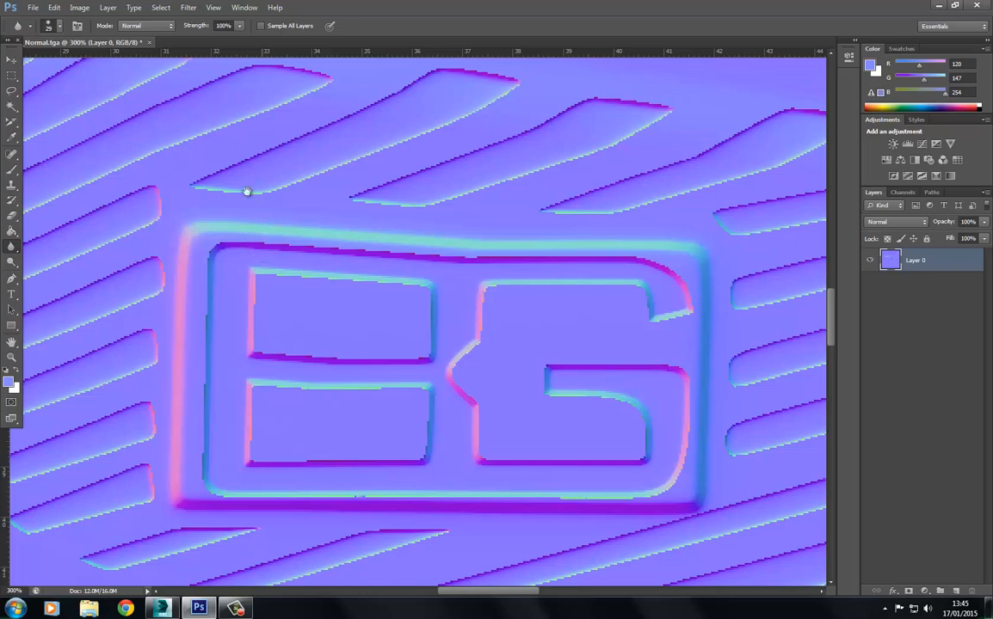
pyautogui.moveTo(247, 191); pyautogui.dragTo(413, 508)
pyautogui.moveTo(425, 159)
pyautogui.mouseDown()
pyautogui.moveTo(467, 412)
pyautogui.moveTo(439, 517)
pyautogui.mouseUp()
pyautogui.moveTo(288, 235); pyautogui.dragTo(192, 218)
pyautogui.moveTo(402, 282); pyautogui.dragTo(383, 282)
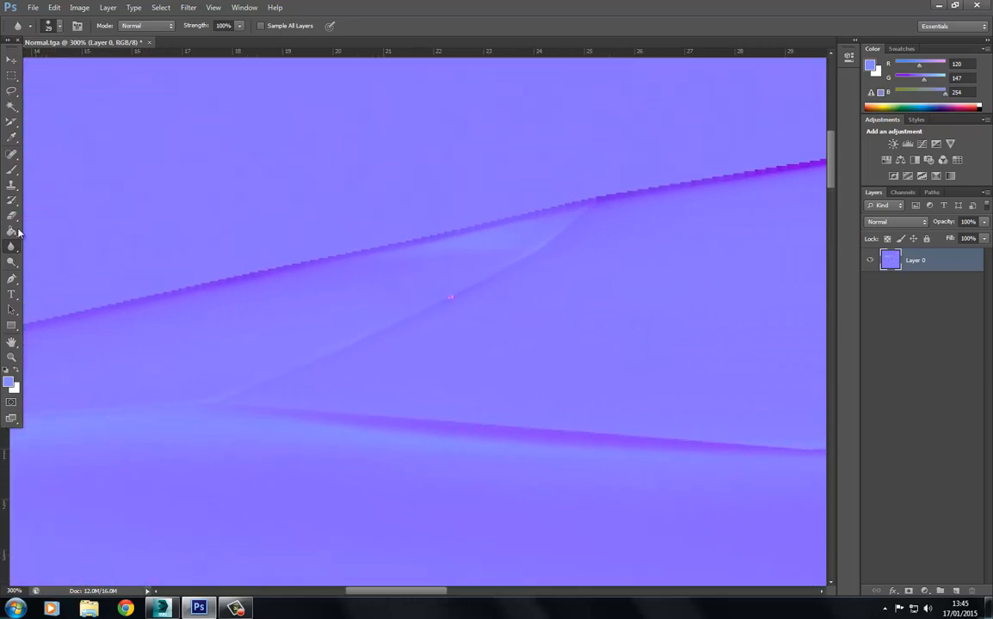
pyautogui.click(7, 384)
pyautogui.click(624, 294)
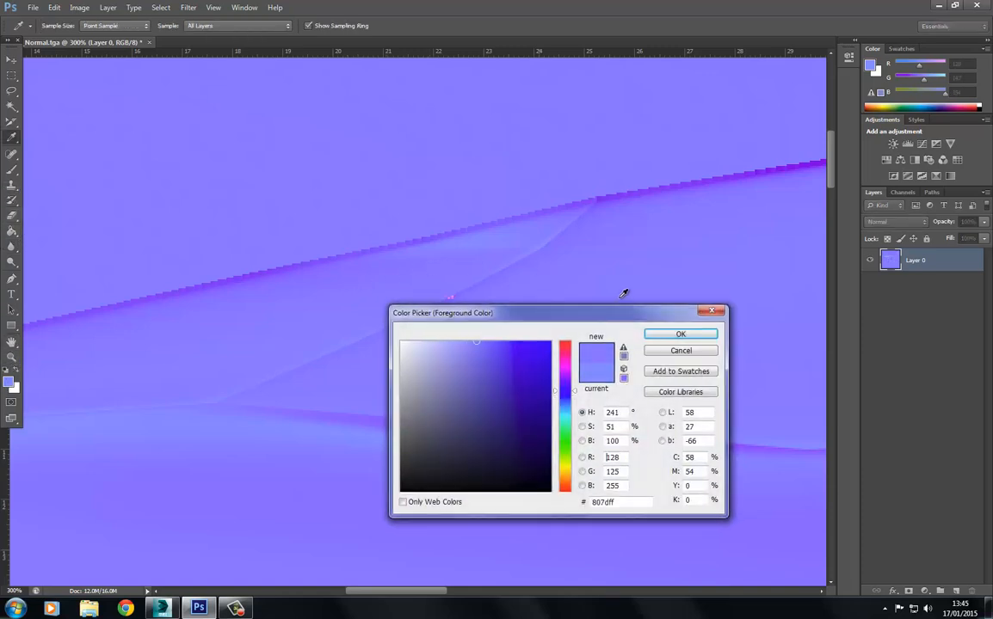
pyautogui.click(679, 335)
pyautogui.press('b')
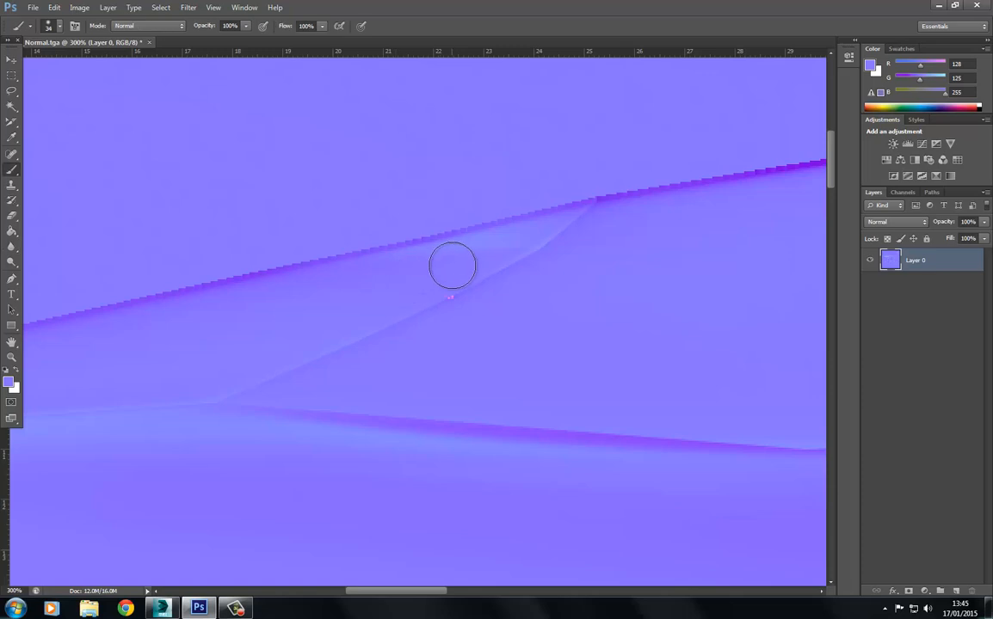
# - Paint the sampled colour over the facet above the crease near the blade tip, using soft brush sizes of 24, 9 and 15 px
pyautogui.rightClick(453, 266)
pyautogui.moveTo(477, 293); pyautogui.dragTo(481, 291)
pyautogui.click(432, 270)
pyautogui.rightClick(491, 261)
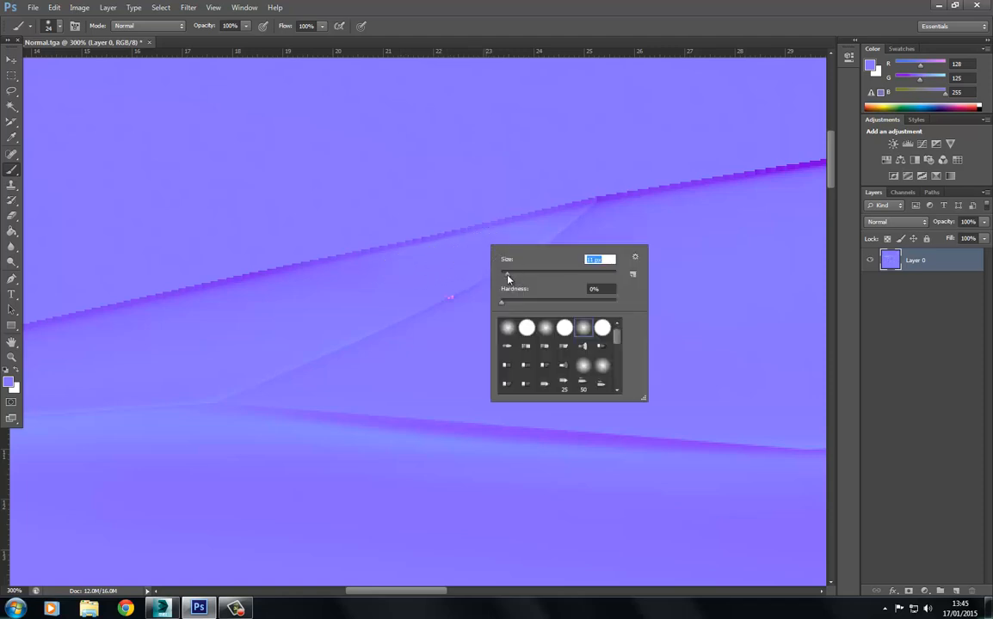
pyautogui.click(406, 262)
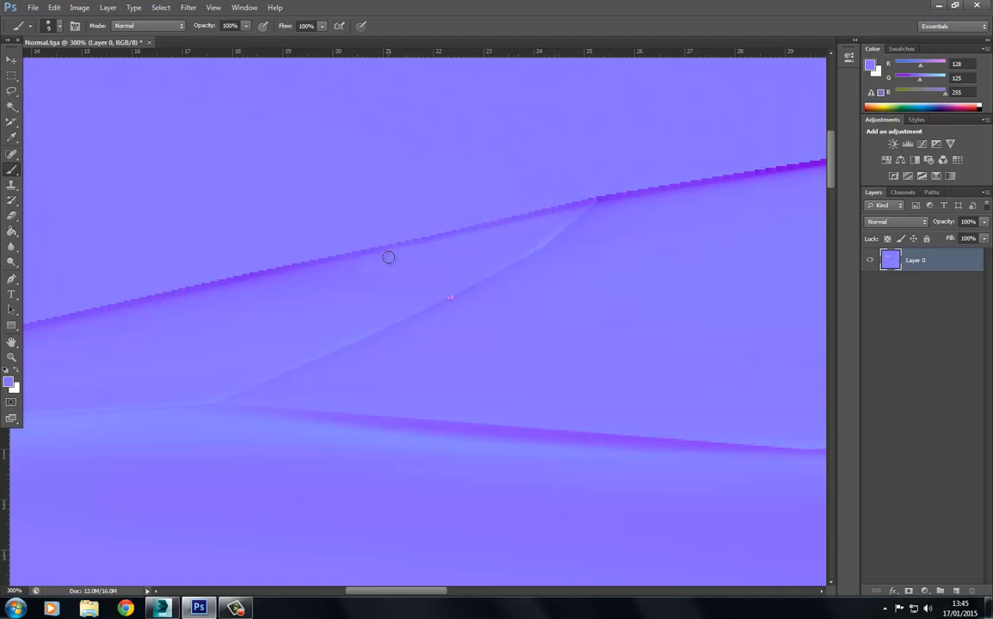
pyautogui.rightClick(354, 274)
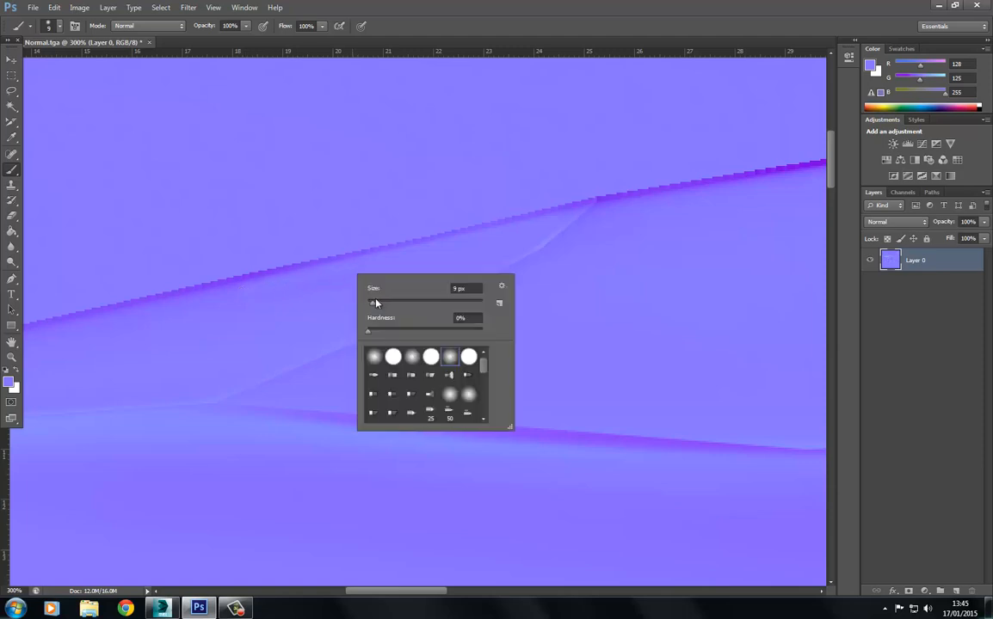
pyautogui.click(376, 300)
pyautogui.click(306, 289)
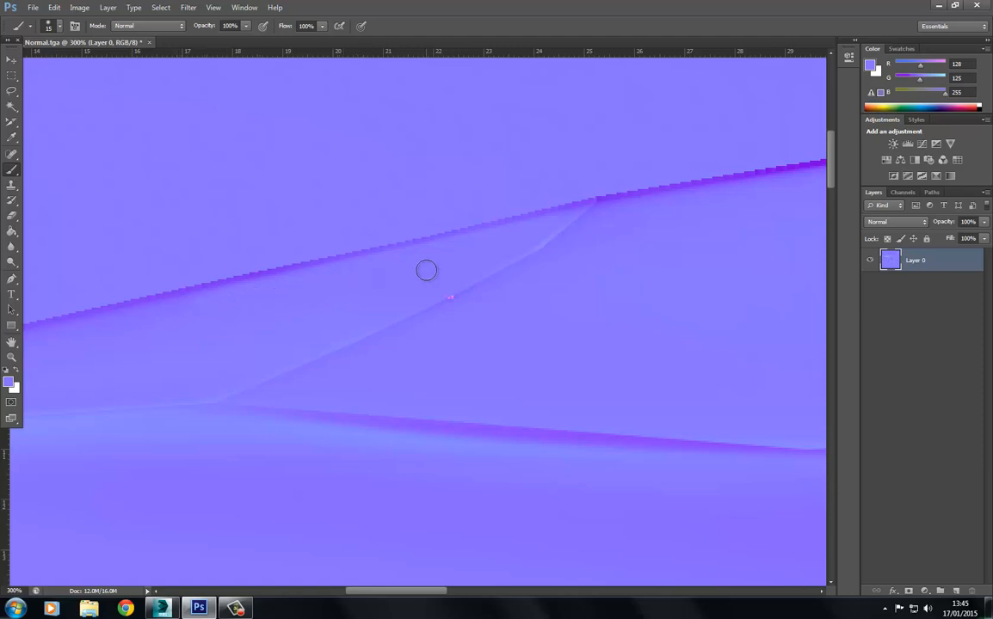
# - Save the normal map over Knife_Normal.tga on the Desktop as a 32 bits/pixel Targa file
pyautogui.click(33, 8)
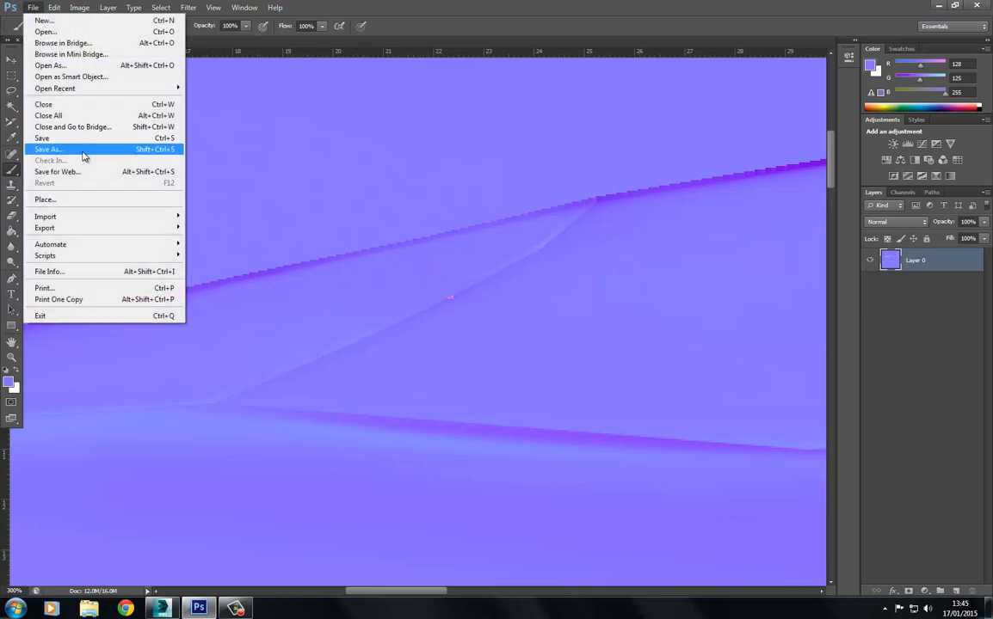
pyautogui.click(85, 152)
pyautogui.click(480, 306)
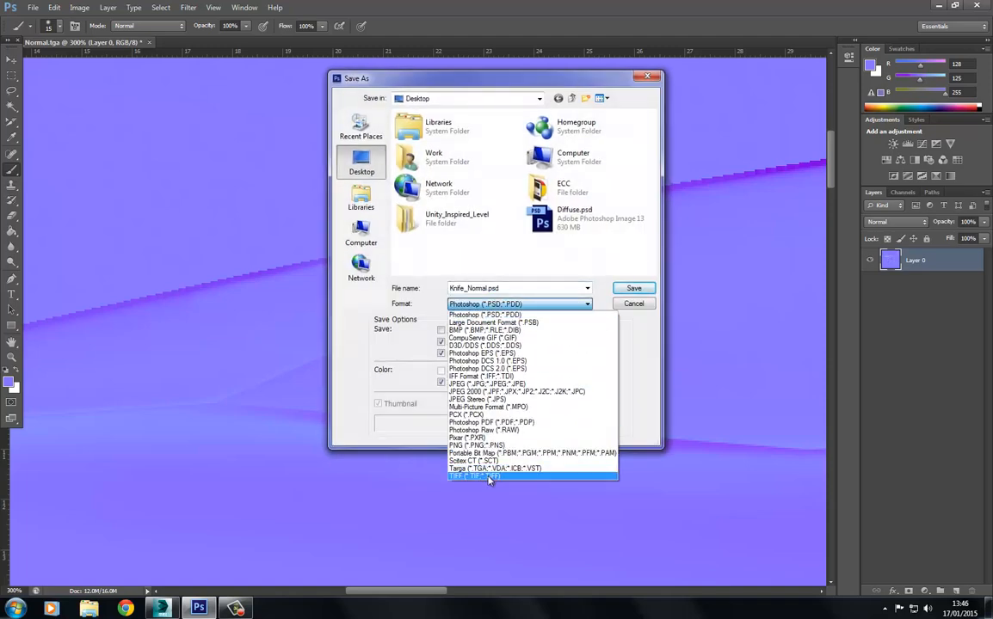
pyautogui.click(491, 473)
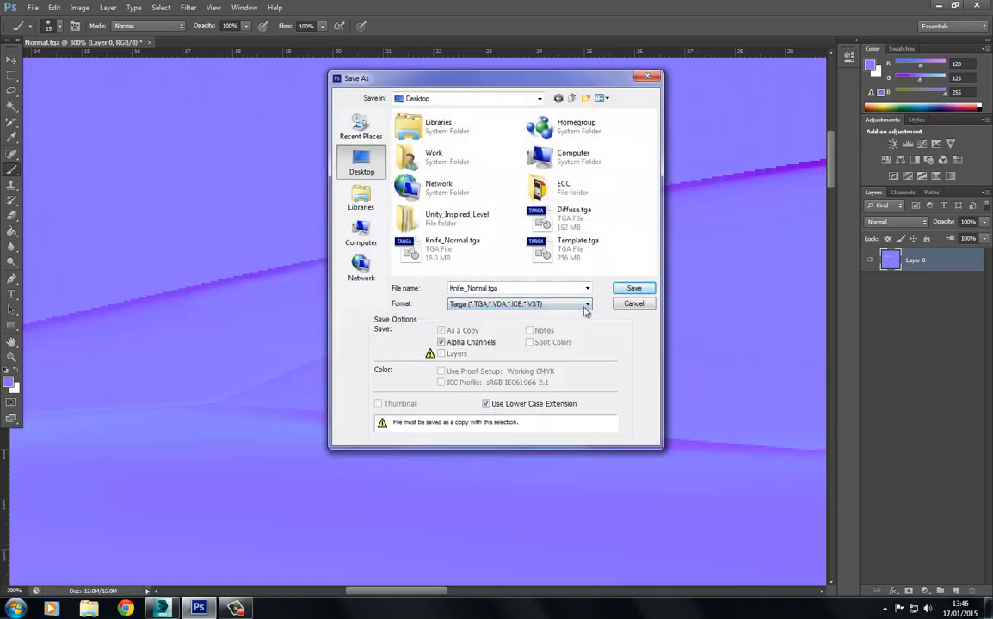
pyautogui.doubleClick(448, 248)
pyautogui.click(474, 228)
pyautogui.click(525, 199)
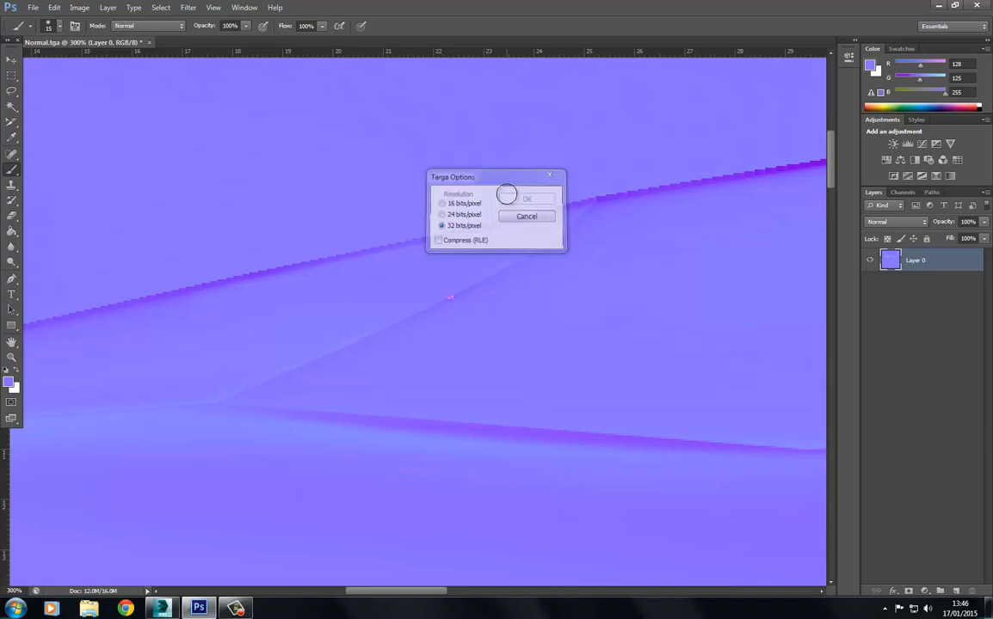
# - Switch to 3ds Max, inspect the shading around the blade tip from several angles, and return to Photoshop
pyautogui.hotkey('alt', 'Tab')
pyautogui.moveTo(402, 264); pyautogui.dragTo(319, 262)
pyautogui.scroll(-5, 370, 238)
pyautogui.scroll(2, 320, 262)
pyautogui.moveTo(361, 269); pyautogui.dragTo(382, 269, button='middle')
pyautogui.moveTo(382, 270); pyautogui.dragTo(432, 219)
pyautogui.scroll(-2, 432, 219)
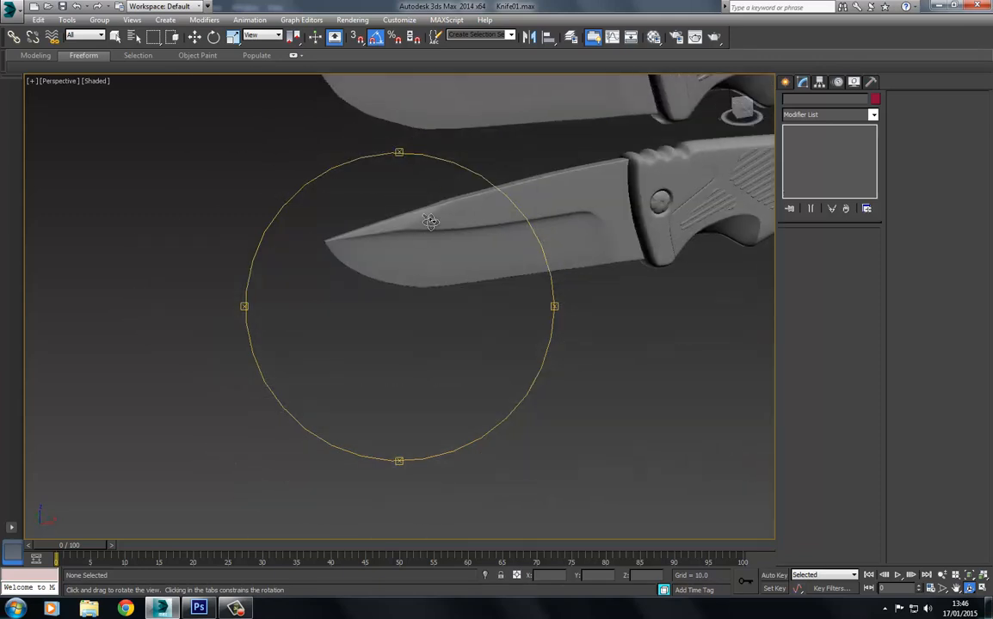
pyautogui.moveTo(432, 219); pyautogui.dragTo(425, 297, button='middle')
pyautogui.scroll(3, 425, 297)
pyautogui.moveTo(425, 296); pyautogui.dragTo(394, 314)
pyautogui.moveTo(394, 314); pyautogui.dragTo(416, 226, button='middle')
pyautogui.scroll(-3, 414, 257)
pyautogui.moveTo(416, 226); pyautogui.dragTo(391, 252)
pyautogui.hotkey('alt', 'Tab')
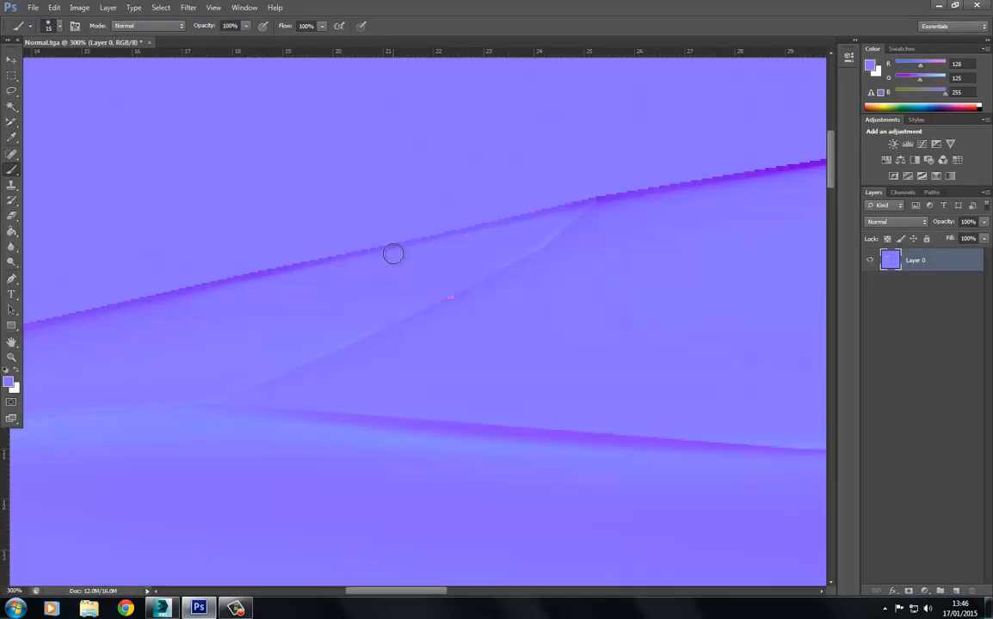
# - Compare the crease near the blade tip in the normal map with its shading in 3ds Max, and return to Photoshop
pyautogui.moveTo(312, 308); pyautogui.dragTo(345, 277)
pyautogui.hotkey('alt', 'Tab')
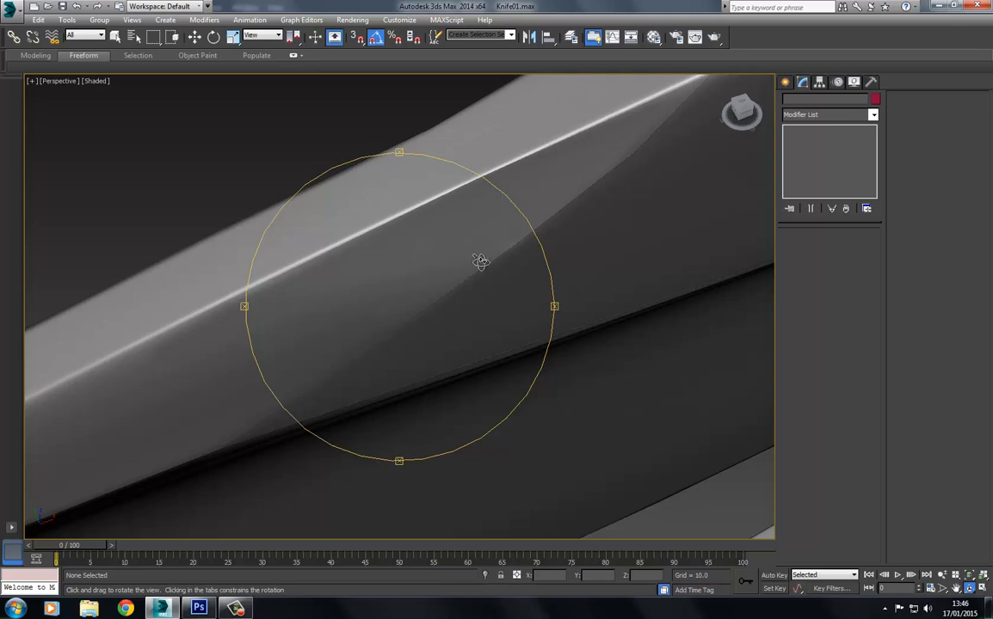
pyautogui.hotkey('alt', 'Tab')
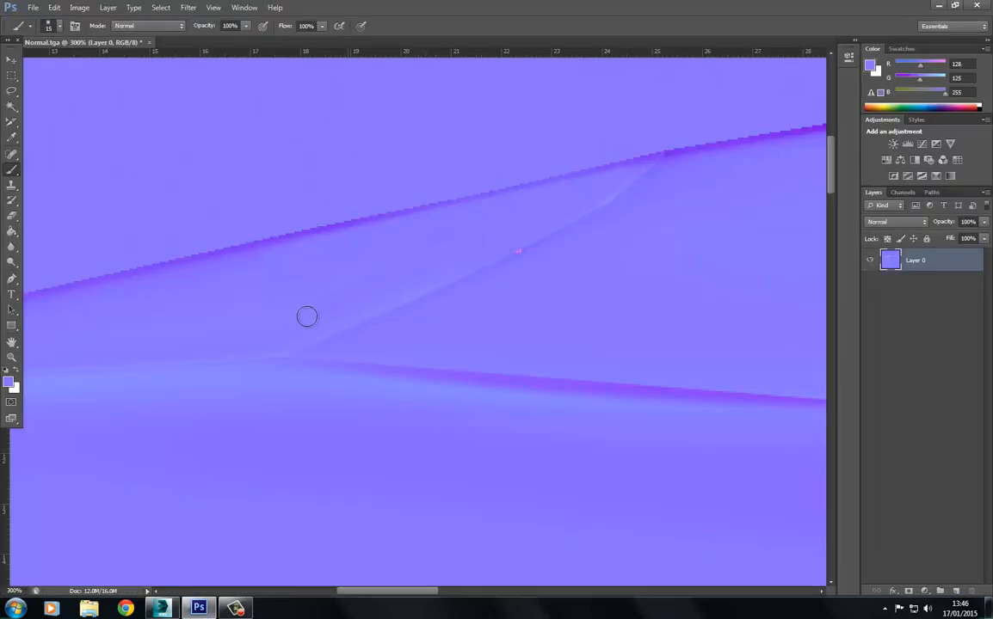
# - Set the brush size to 25 px and paint the facet above the crease smooth towards the blade tip
pyautogui.rightClick(469, 236)
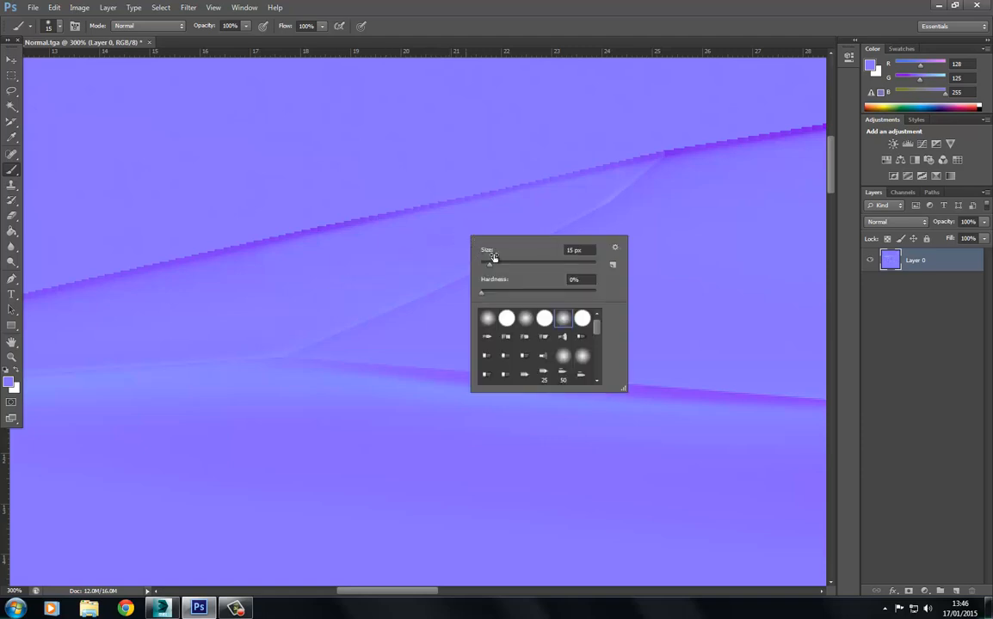
pyautogui.click(361, 283)
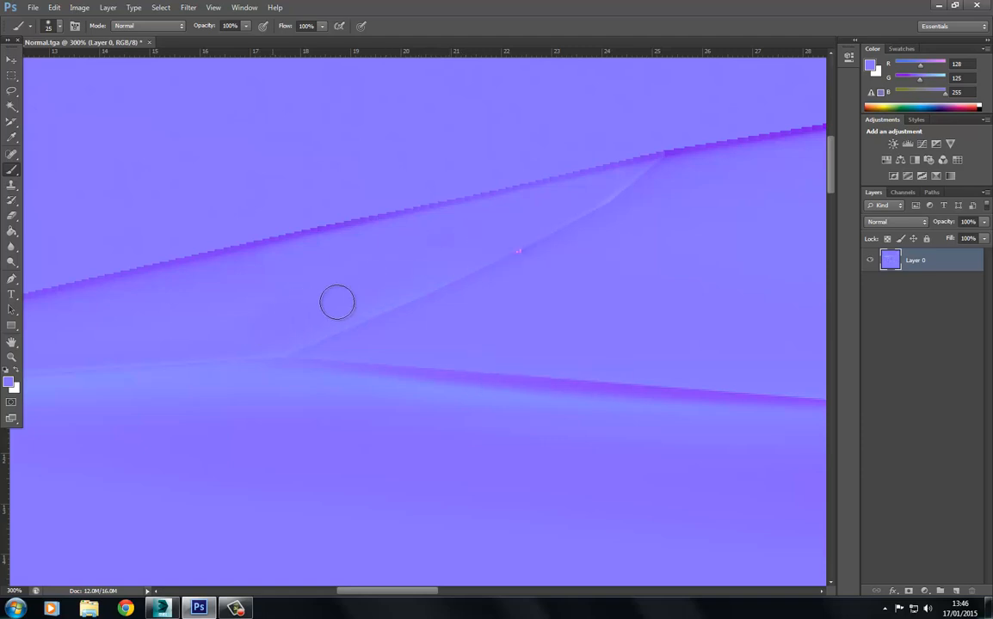
pyautogui.moveTo(275, 293); pyautogui.dragTo(475, 250)
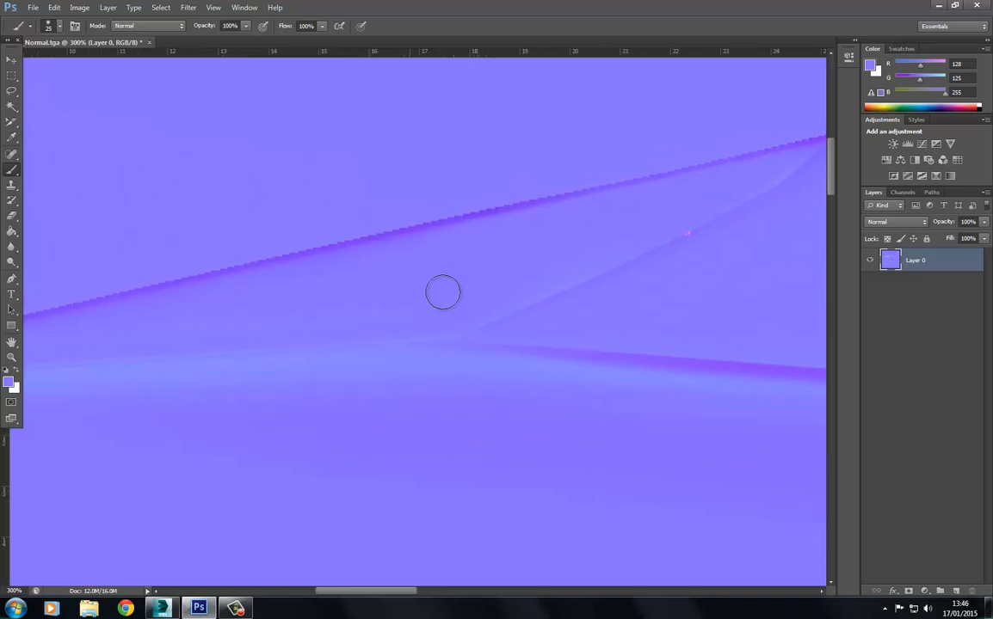
pyautogui.moveTo(260, 299); pyautogui.dragTo(516, 270)
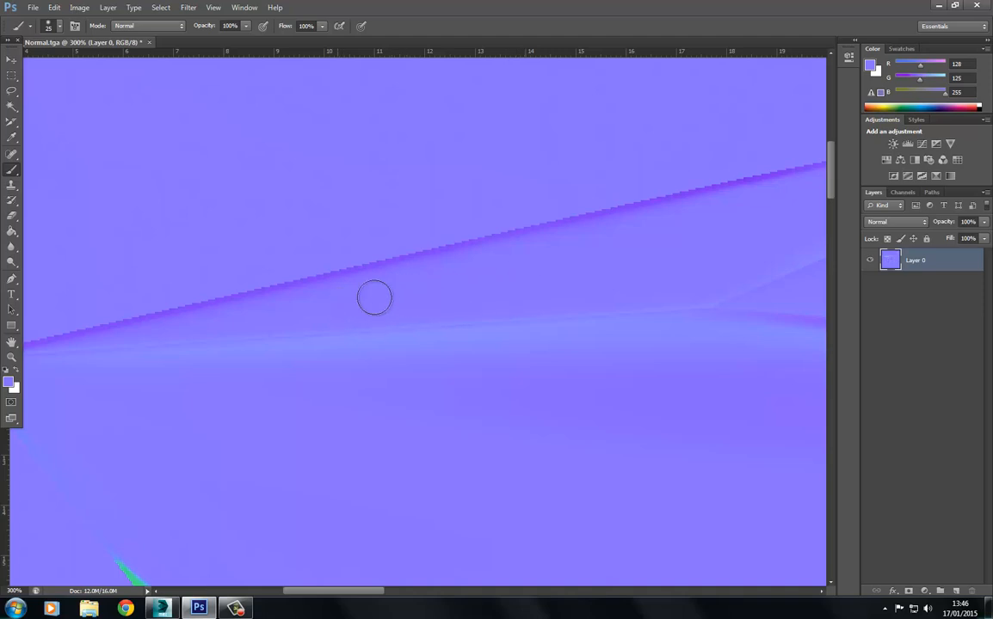
pyautogui.keyDown('ctrl'); pyautogui.hscroll(2, 447, 291); pyautogui.keyUp('ctrl')
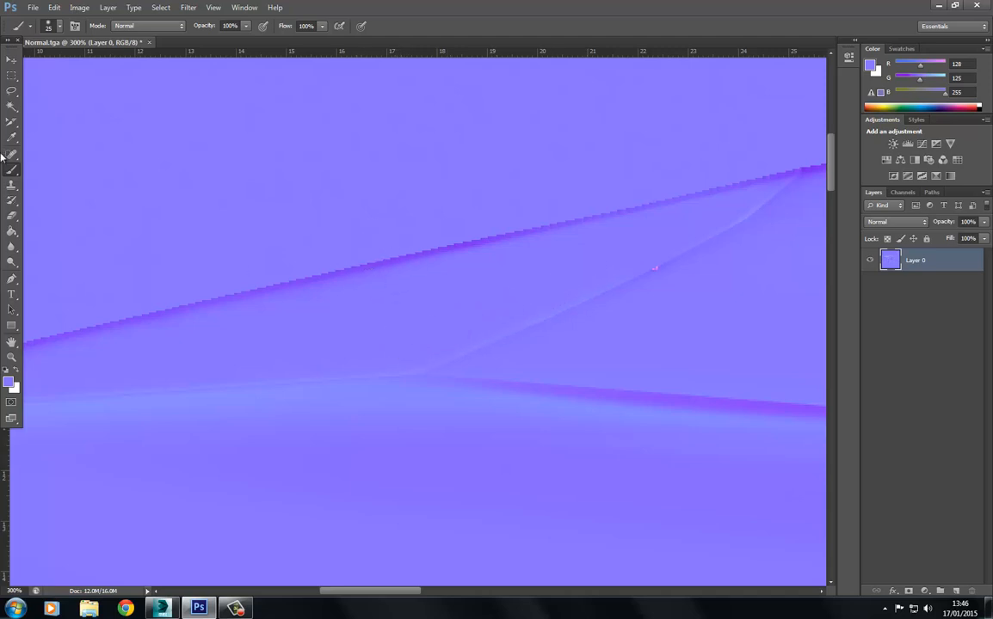
# - Try to cover the crease with a 45 px Clone Stamp sampled near it, cloning up to the blade's upper edge
pyautogui.click(13, 184)
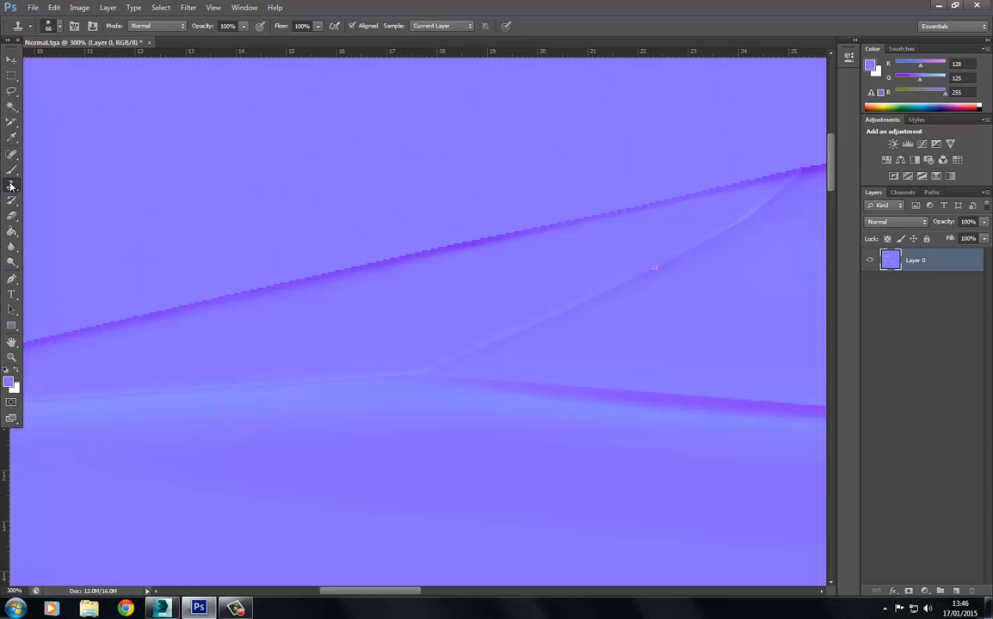
pyautogui.rightClick(611, 294)
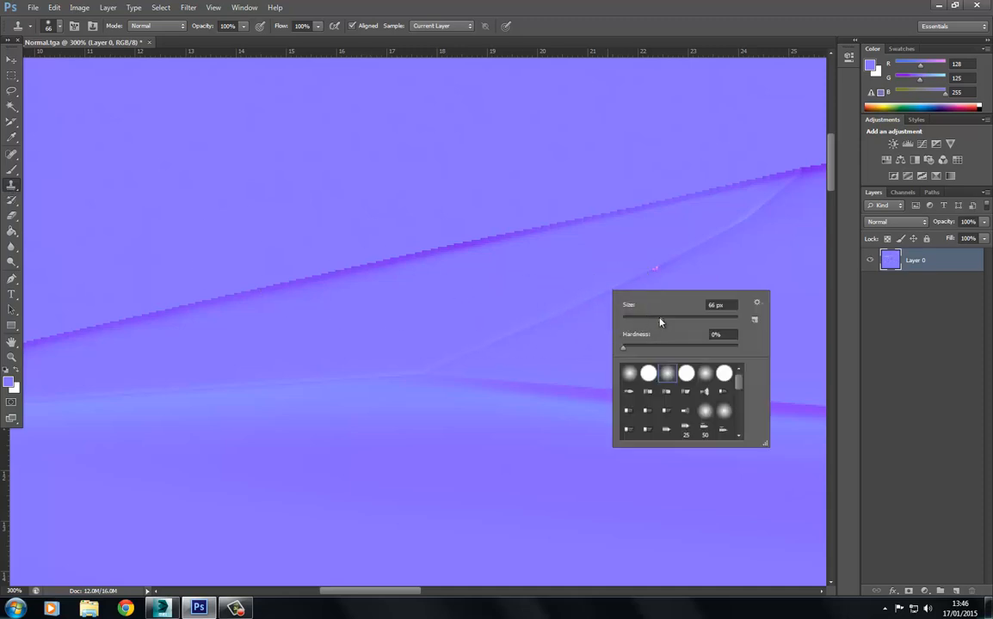
pyautogui.keyDown('alt'); pyautogui.click(687, 251); pyautogui.keyUp('alt')
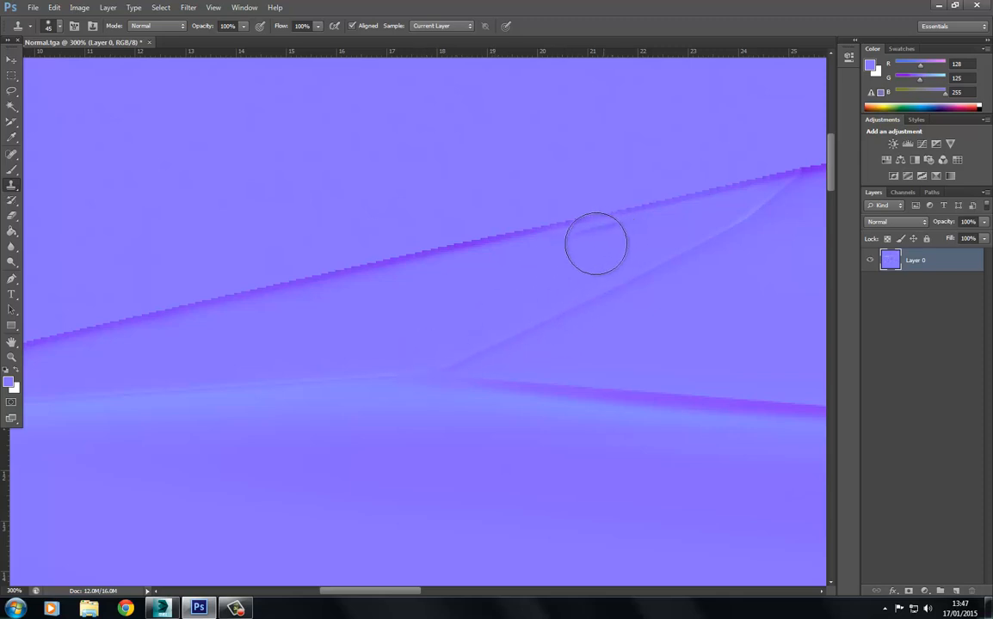
pyautogui.moveTo(564, 237)
pyautogui.mouseDown()
pyautogui.moveTo(677, 226)
pyautogui.moveTo(618, 232)
pyautogui.mouseUp()
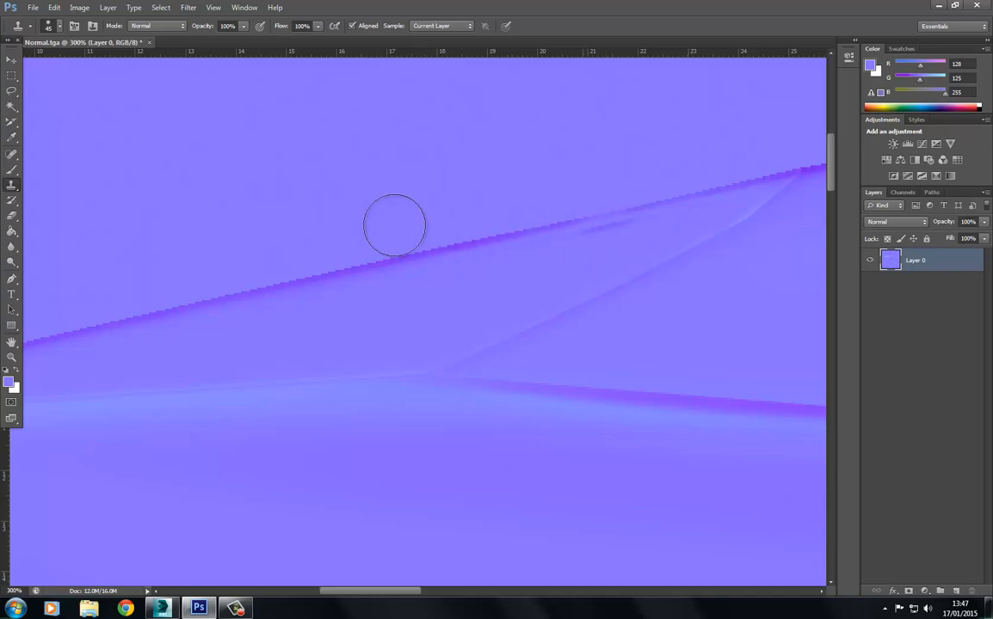
# - Save the cloned version of the normal map over Knife_Normal.tga as a 32 bits/pixel Targa file
pyautogui.click(32, 7)
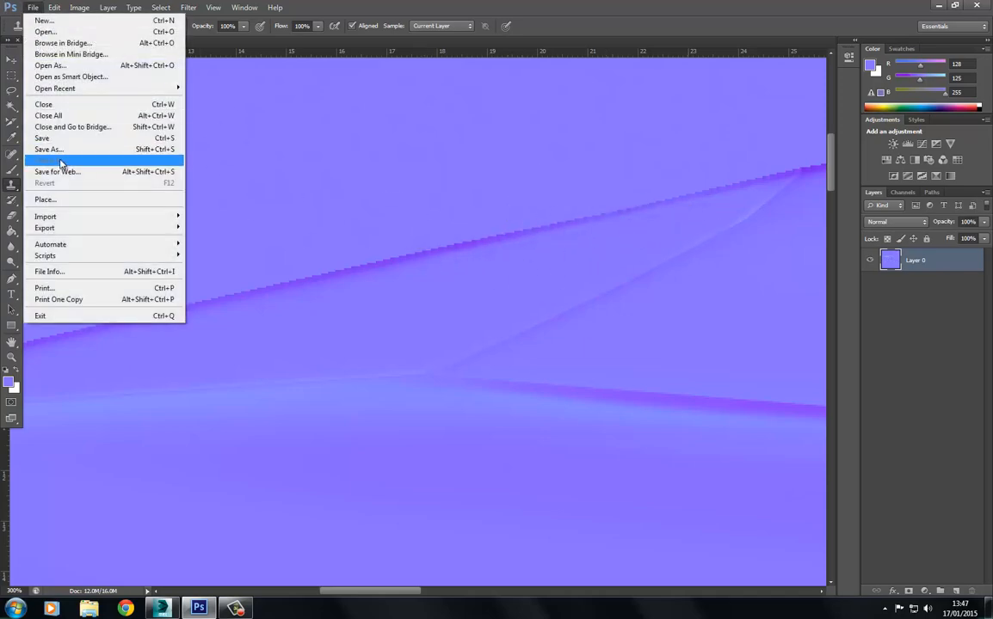
pyautogui.click(51, 149)
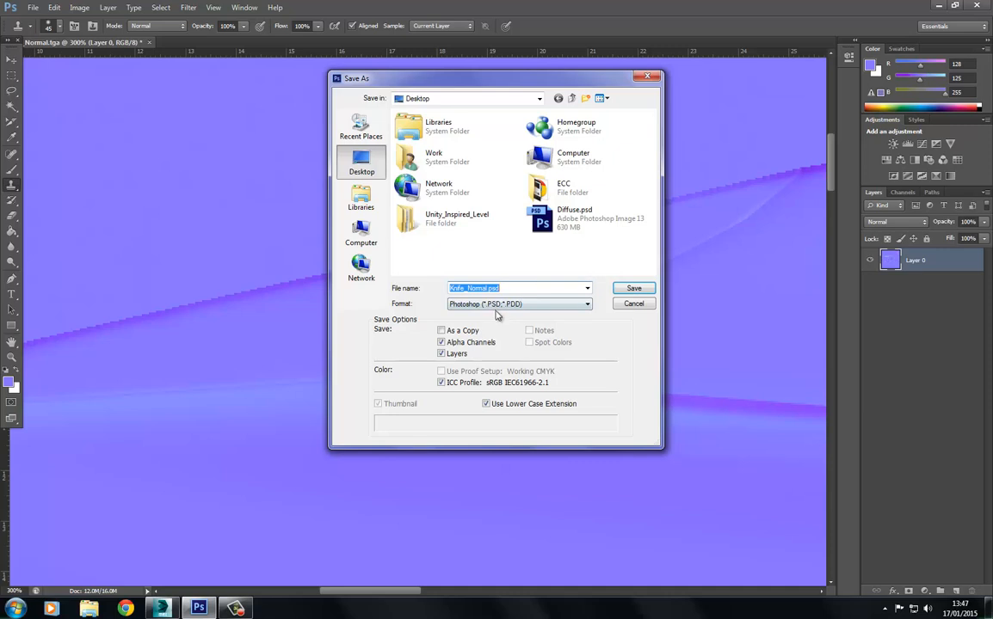
pyautogui.click(497, 304)
pyautogui.click(516, 593)
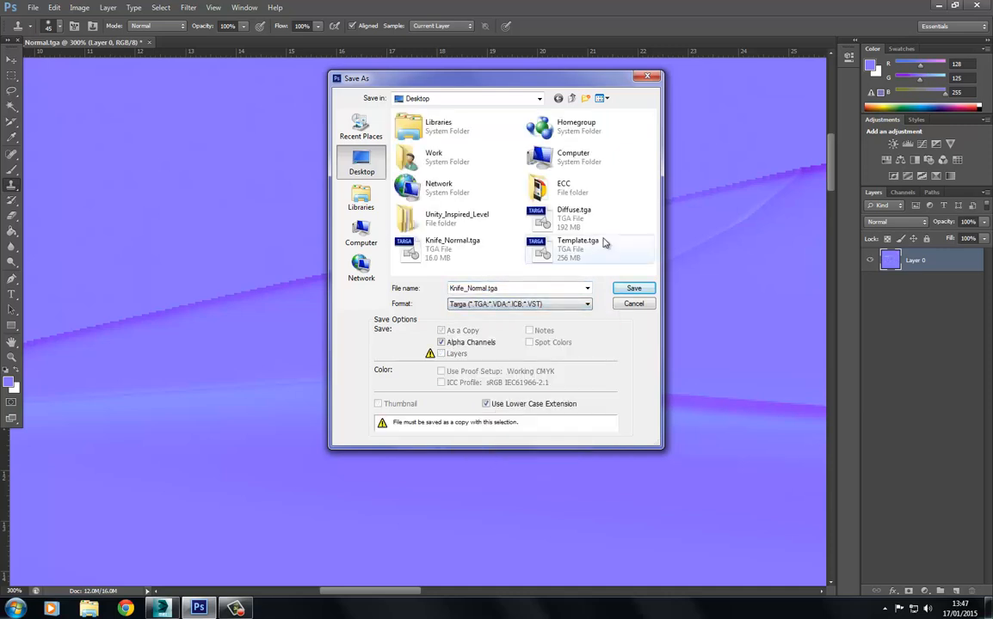
pyautogui.doubleClick(430, 245)
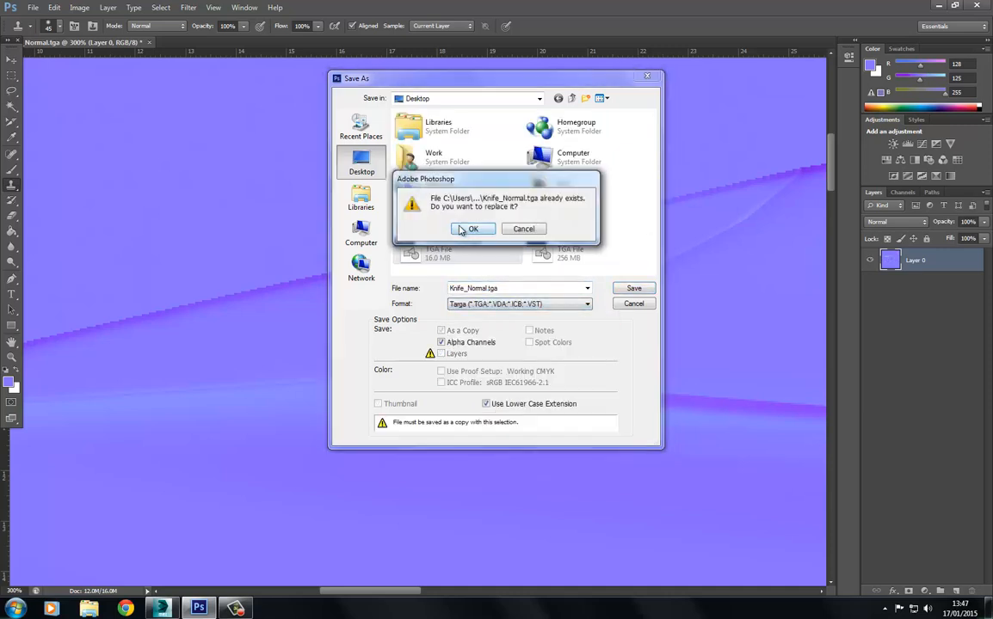
pyautogui.click(461, 231)
pyautogui.click(512, 199)
# - Switch to 3ds Max, inspect the crease on the blade close up and from a distance, and return to Photoshop
pyautogui.hotkey('alt', 'Tab')
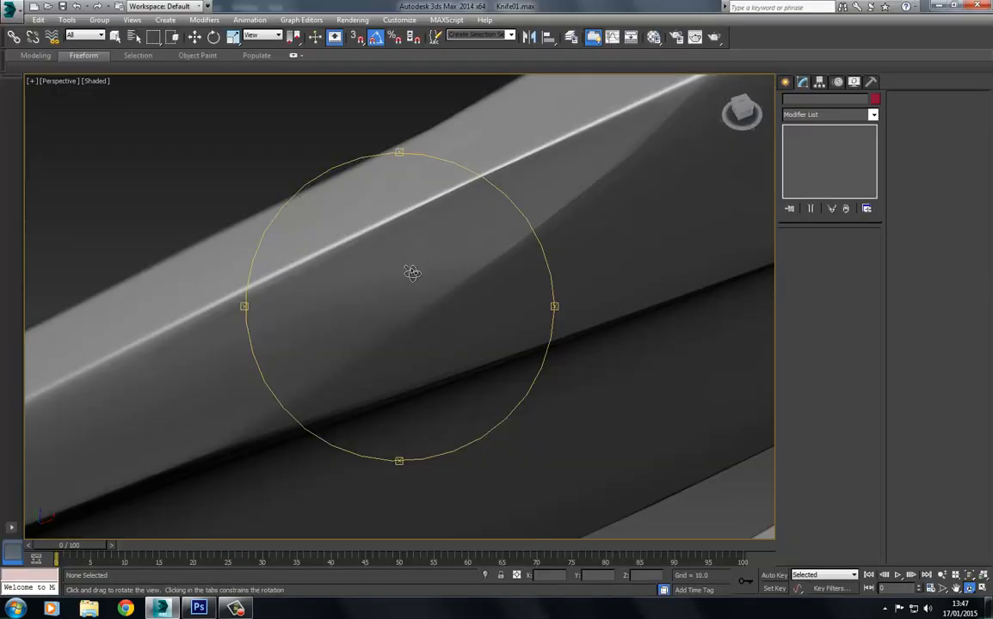
pyautogui.moveTo(413, 272); pyautogui.dragTo(456, 248, button='middle')
pyautogui.scroll(-5, 396, 302)
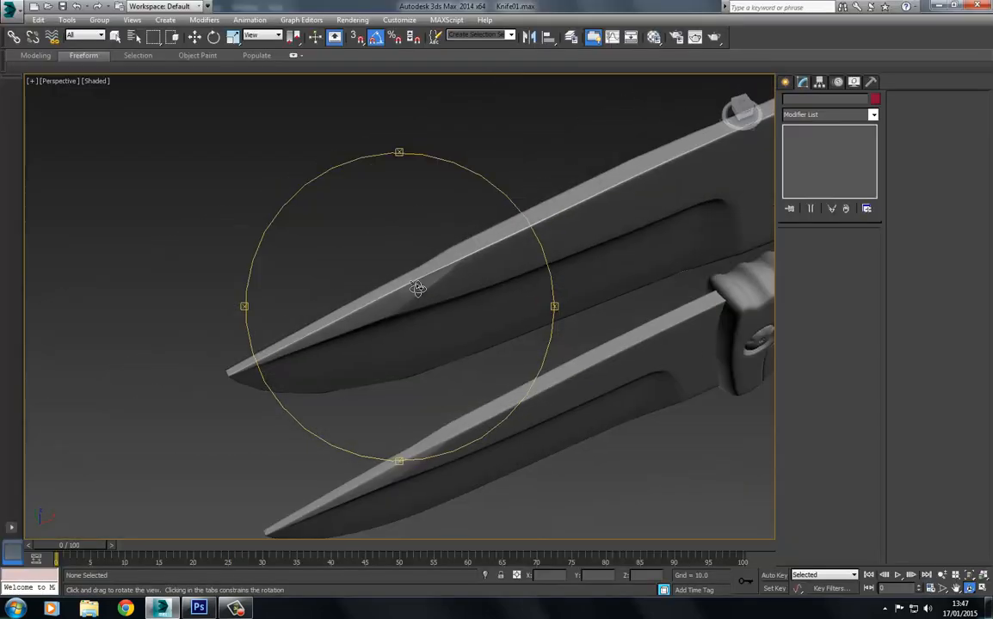
pyautogui.moveTo(428, 323); pyautogui.dragTo(373, 281)
pyautogui.moveTo(372, 281); pyautogui.dragTo(393, 308, button='middle')
pyautogui.scroll(5, 392, 308)
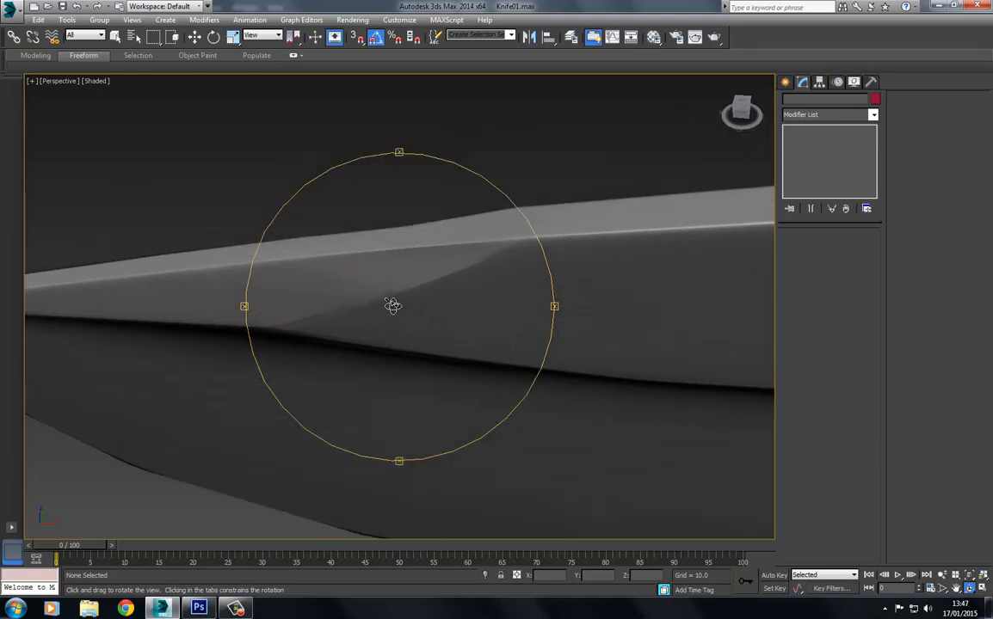
pyautogui.moveTo(359, 304); pyautogui.dragTo(337, 293)
pyautogui.hotkey('alt', 'Tab')
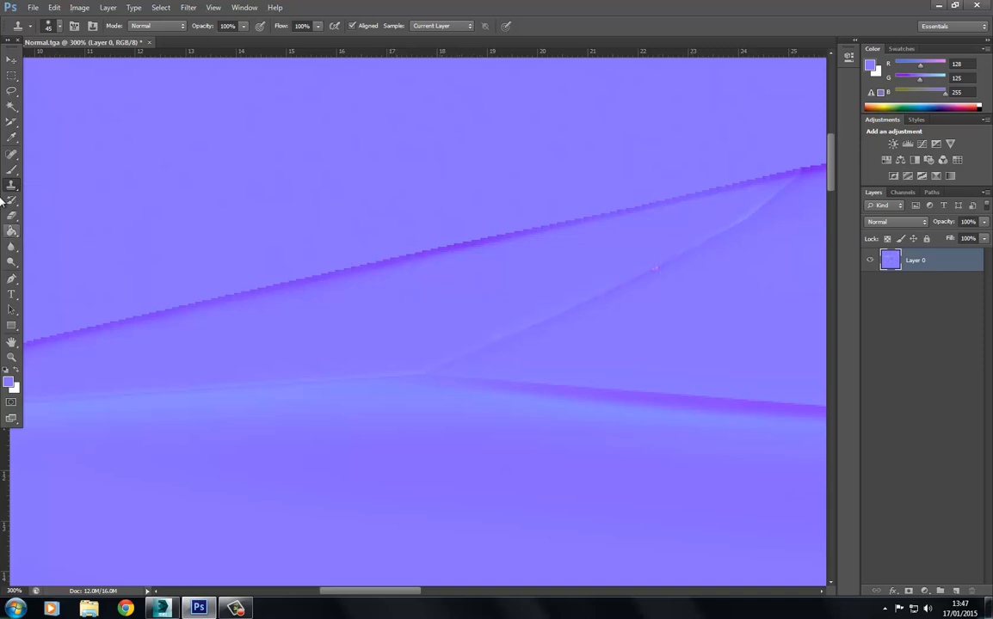
# - Set the Clone Stamp size to 15 px and sample a source point near the crease
pyautogui.rightClick(693, 256)
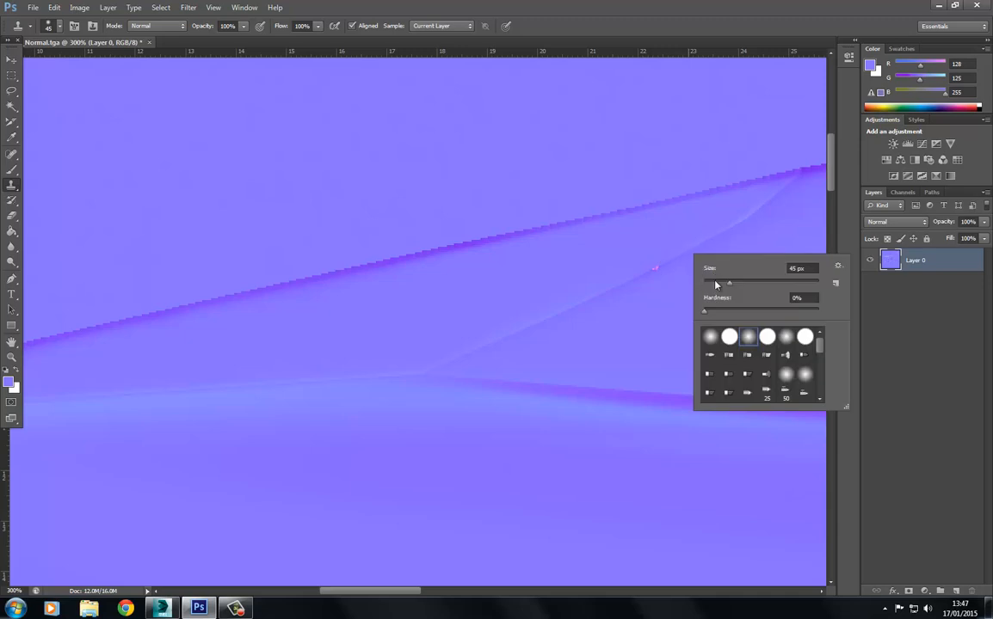
pyautogui.moveTo(714, 282); pyautogui.dragTo(712, 282)
pyautogui.keyDown('alt'); pyautogui.click(677, 259); pyautogui.keyUp('alt')
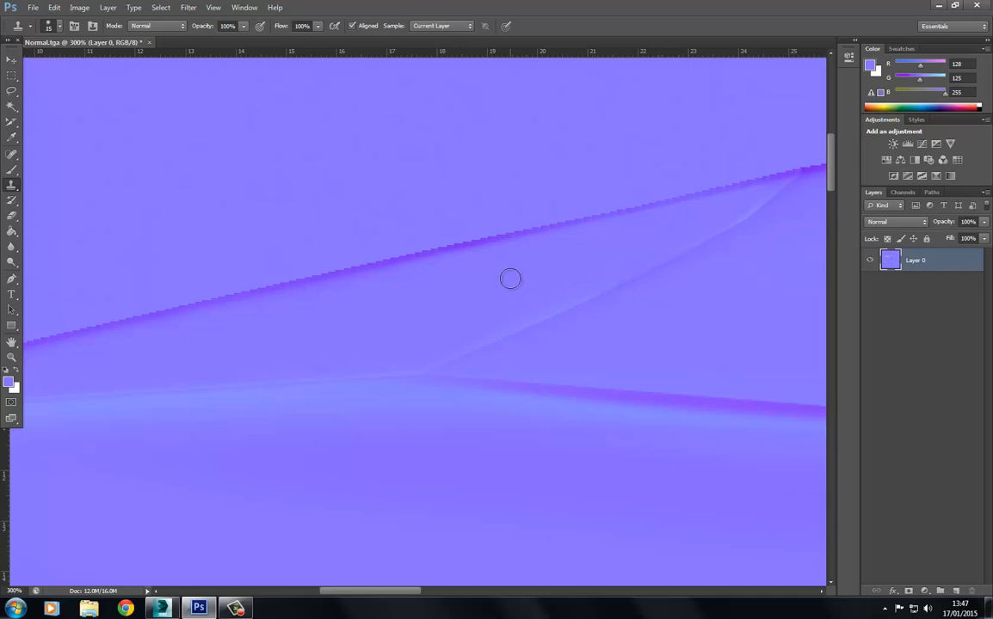
# - Examine the normal map along the blade's edges and on to the handle area with the round screw and grip grooves
pyautogui.moveTo(458, 280); pyautogui.dragTo(665, 142)
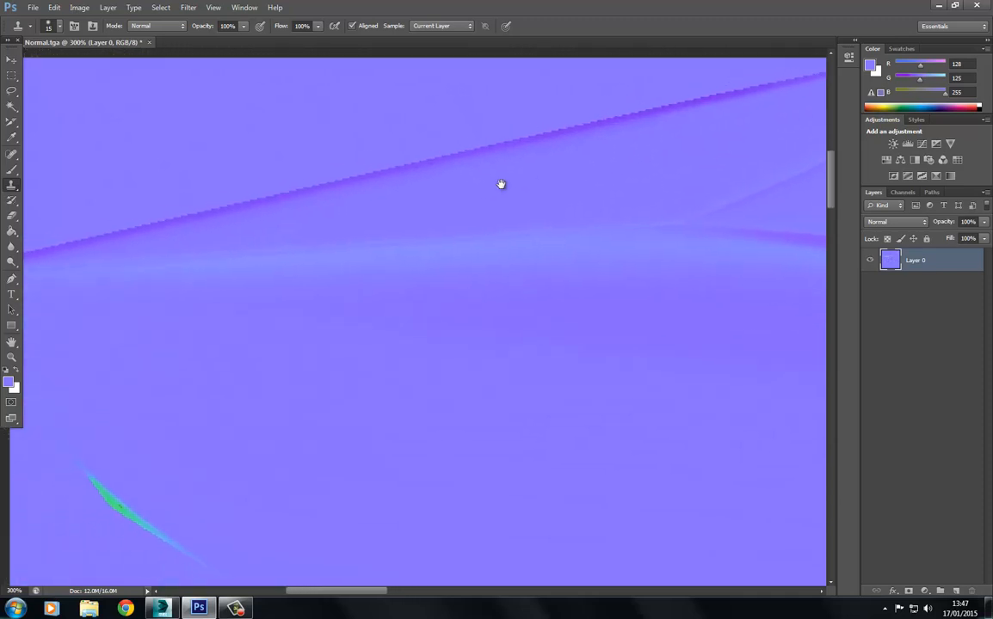
pyautogui.moveTo(437, 196); pyautogui.dragTo(552, 200)
pyautogui.moveTo(740, 177); pyautogui.dragTo(95, 254)
pyautogui.moveTo(774, 199); pyautogui.dragTo(248, 233)
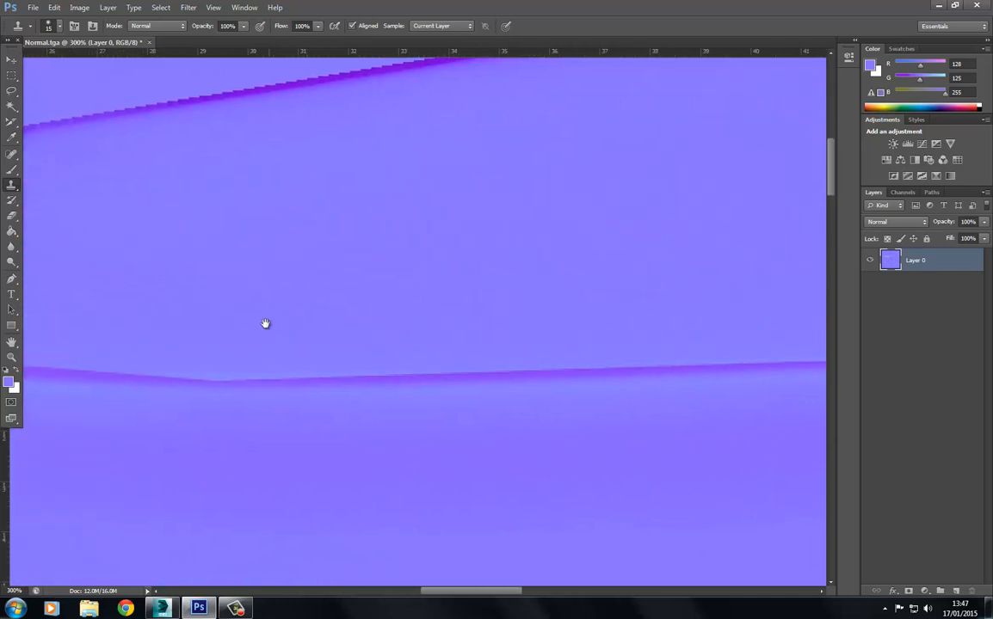
pyautogui.moveTo(266, 326); pyautogui.dragTo(422, 294)
pyautogui.keyDown('alt'); pyautogui.scroll(-2, 295, 255); pyautogui.keyUp('alt')
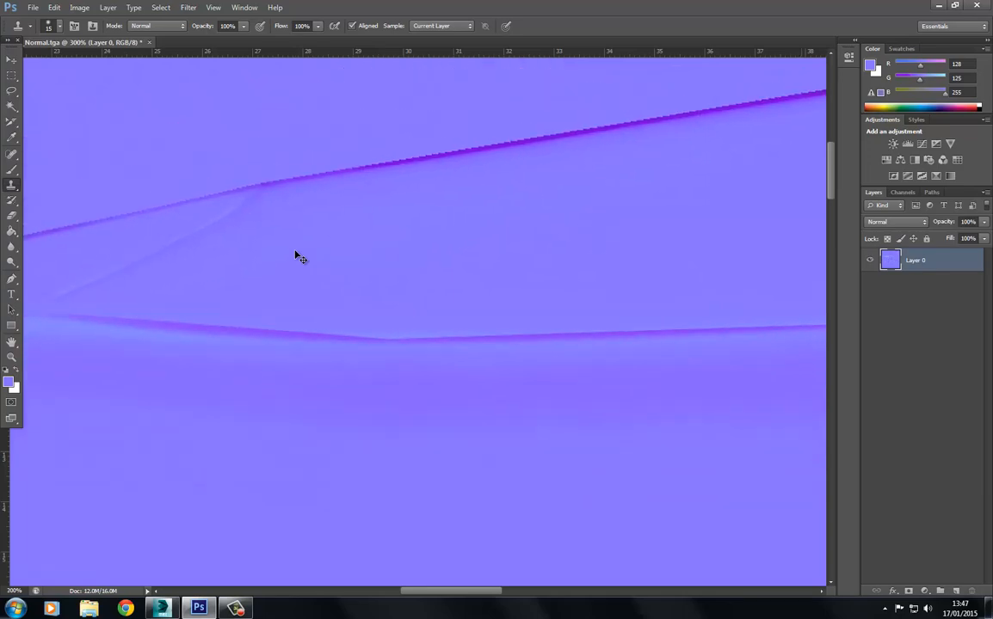
pyautogui.moveTo(425, 296); pyautogui.dragTo(331, 203)
pyautogui.moveTo(730, 319); pyautogui.dragTo(317, 133)
pyautogui.moveTo(274, 377); pyautogui.dragTo(800, 225)
pyautogui.moveTo(93, 227); pyautogui.dragTo(391, 249)
pyautogui.moveTo(326, 245); pyautogui.dragTo(367, 275)
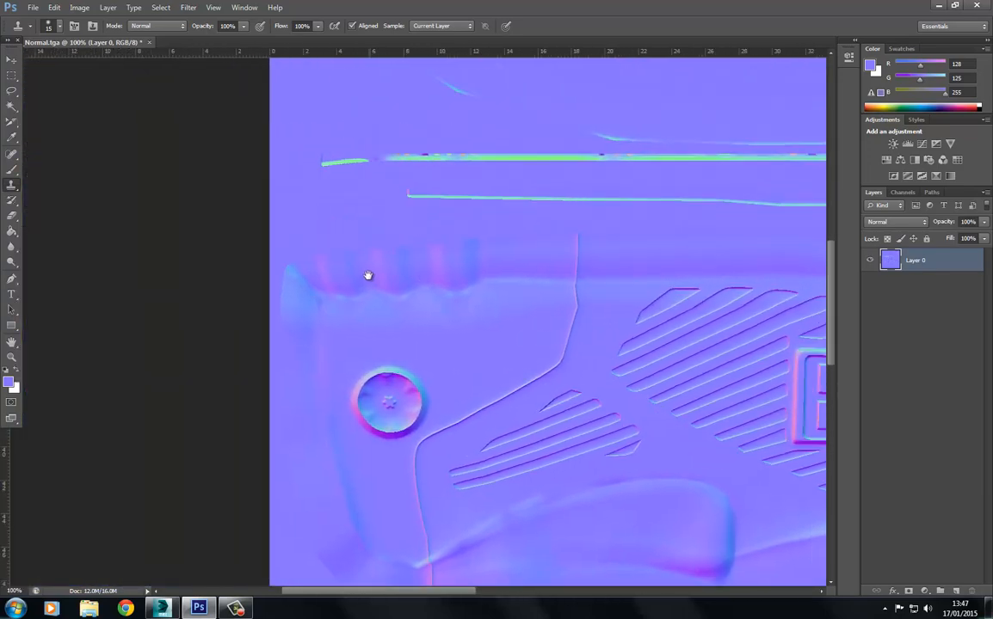
# - Blur the shading below the wavy notches at the front of the handle with a 47 px Blur tool at 0% hardness
pyautogui.keyDown('alt'); pyautogui.scroll(1, 370, 277); pyautogui.keyUp('alt')
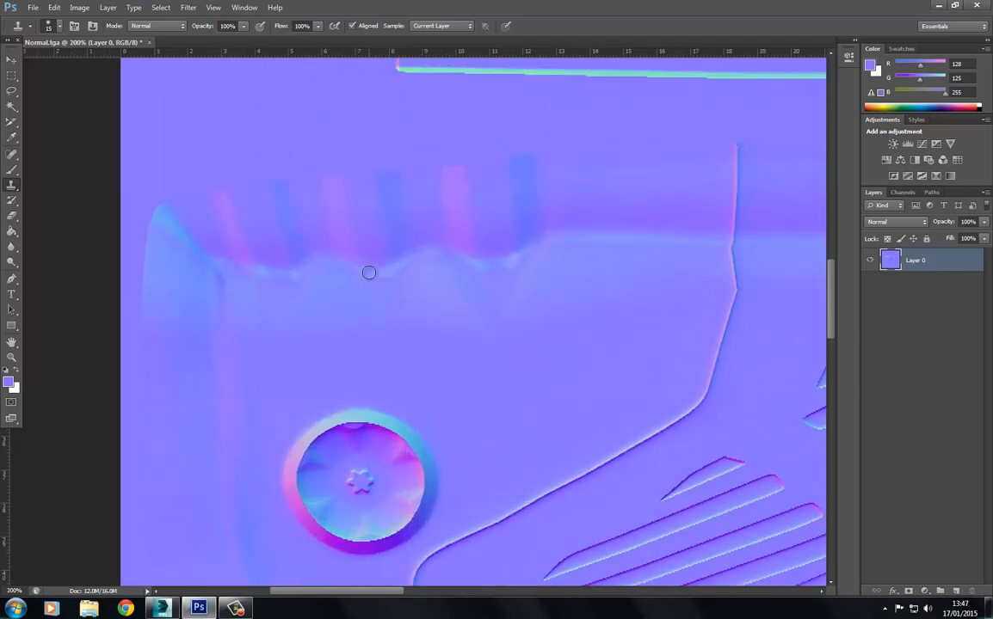
pyautogui.click(12, 247)
pyautogui.rightClick(314, 311)
pyautogui.click(357, 340)
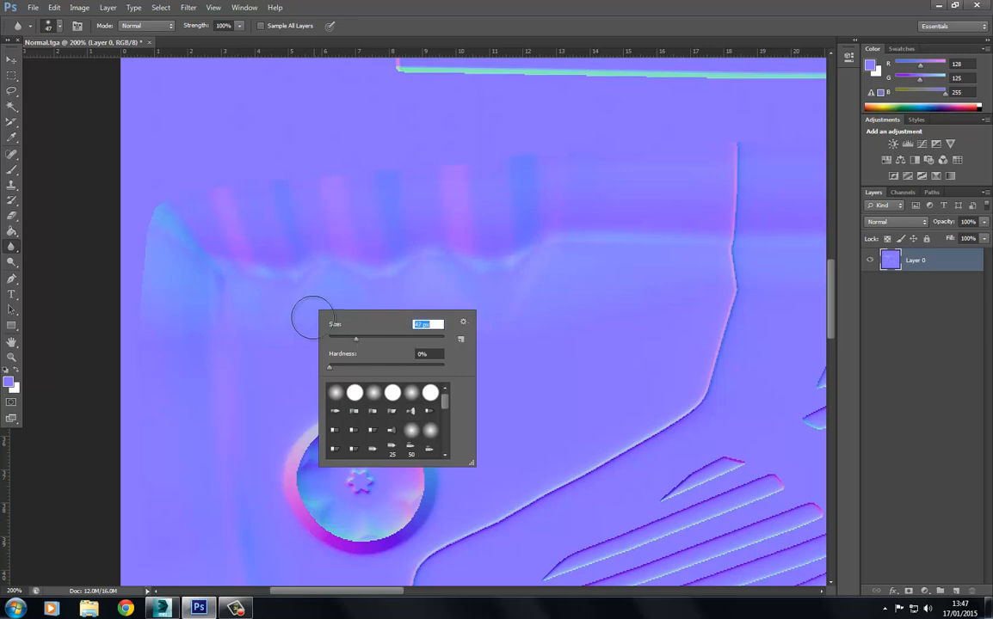
pyautogui.moveTo(306, 311)
pyautogui.mouseDown()
pyautogui.moveTo(286, 313)
pyautogui.moveTo(297, 310)
pyautogui.mouseUp()
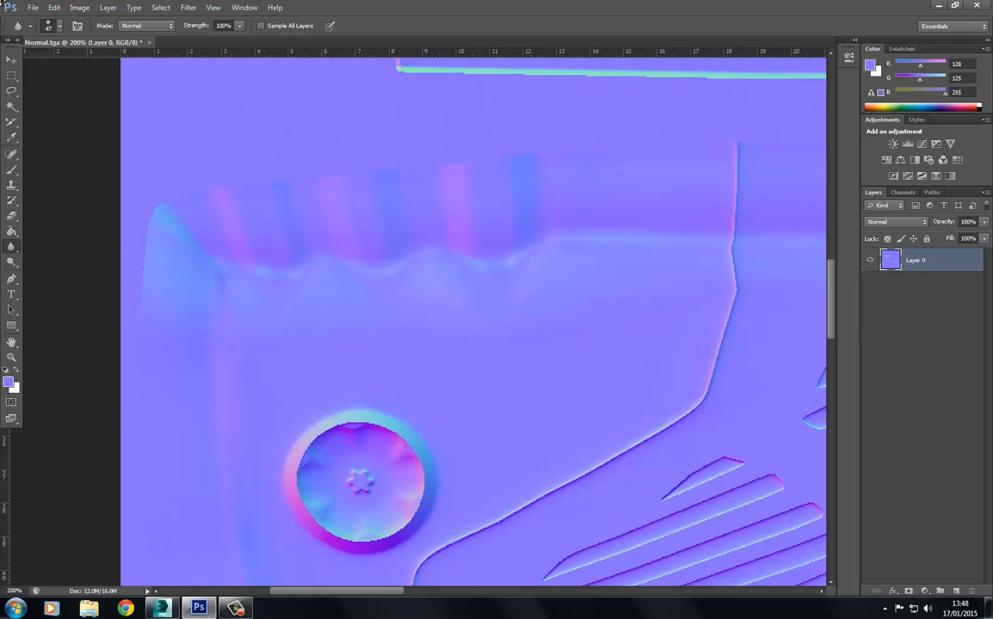
# - Save the blurred normal map over Knife_Normal.tga as a 32 bits/pixel Targa file
pyautogui.click(35, 8)
pyautogui.click(69, 148)
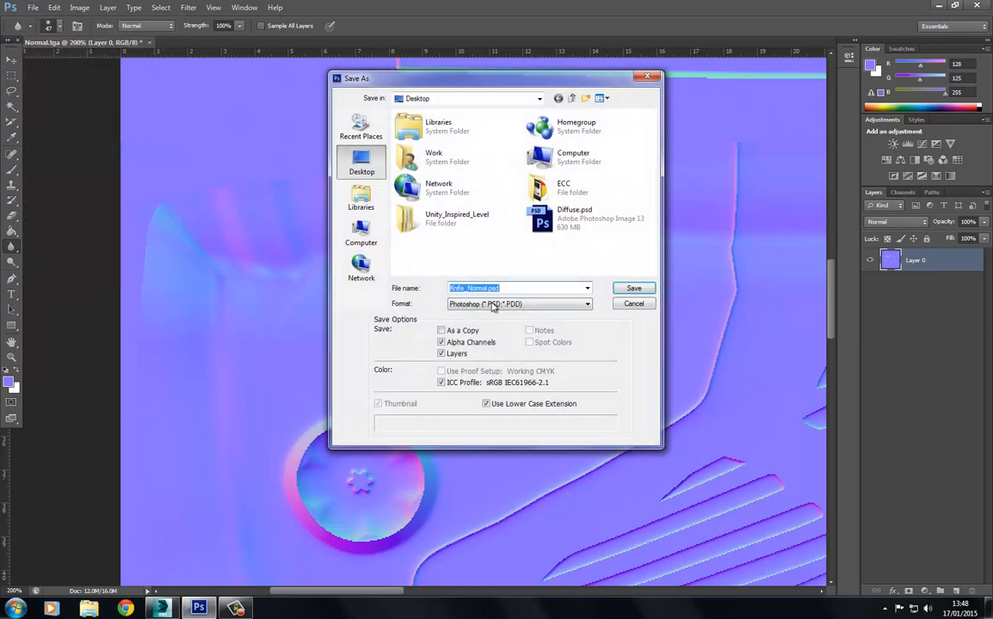
pyautogui.click(520, 303)
pyautogui.click(491, 468)
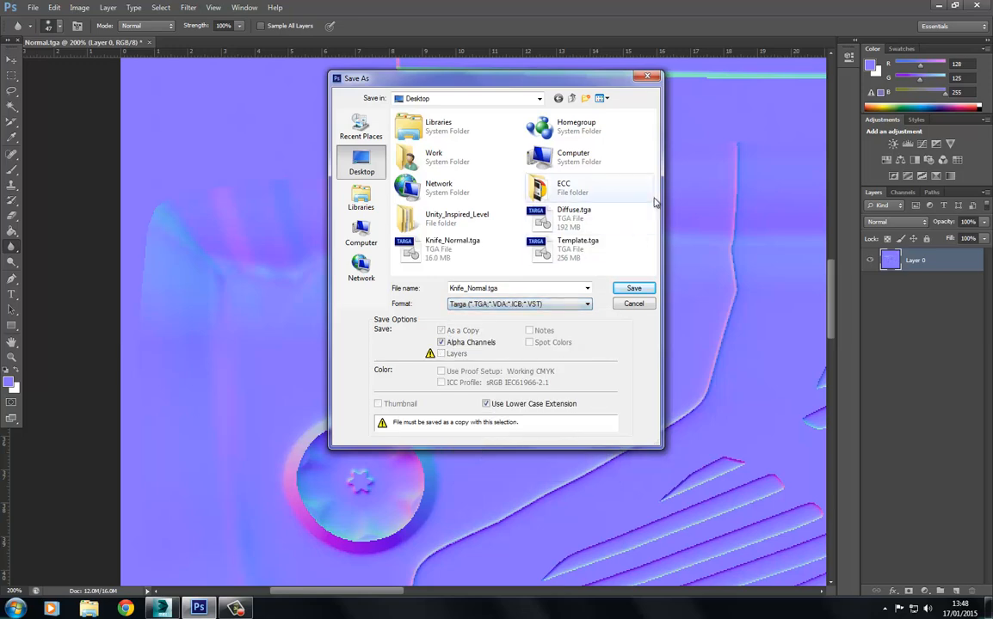
pyautogui.doubleClick(441, 248)
pyautogui.click(473, 226)
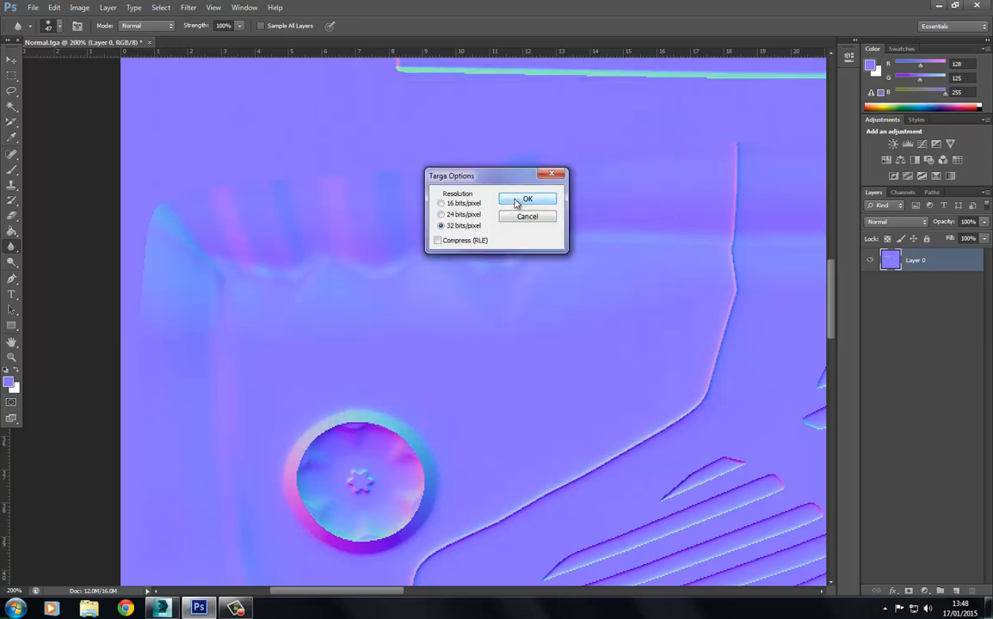
pyautogui.click(523, 200)
# - Switch to 3ds Max and inspect the crease along the blade's spine, with and without the low-poly knife's wireframe
pyautogui.hotkey('alt', 'Tab')
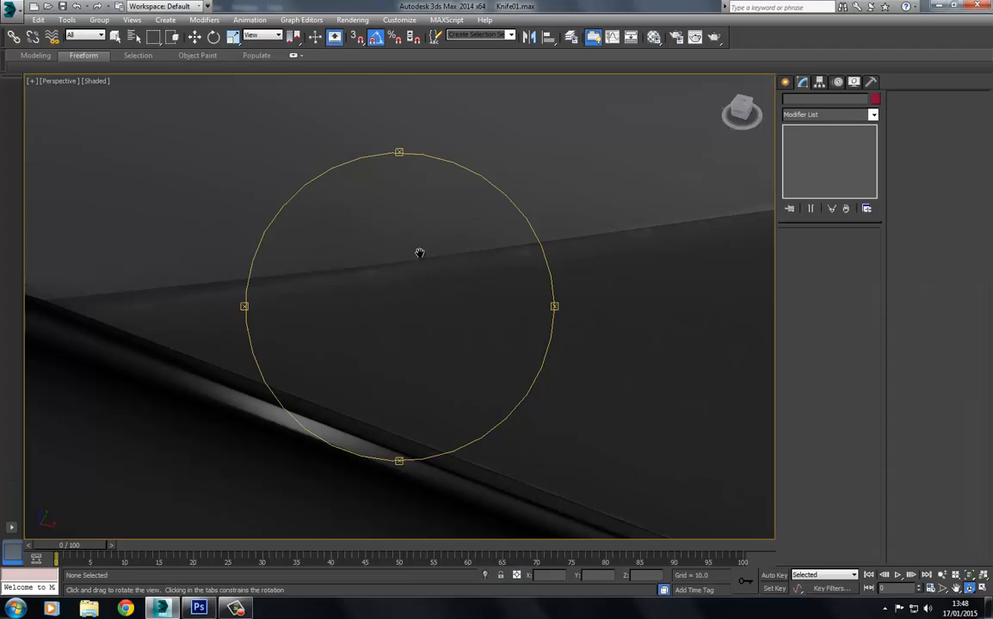
pyautogui.moveTo(419, 253); pyautogui.dragTo(408, 295)
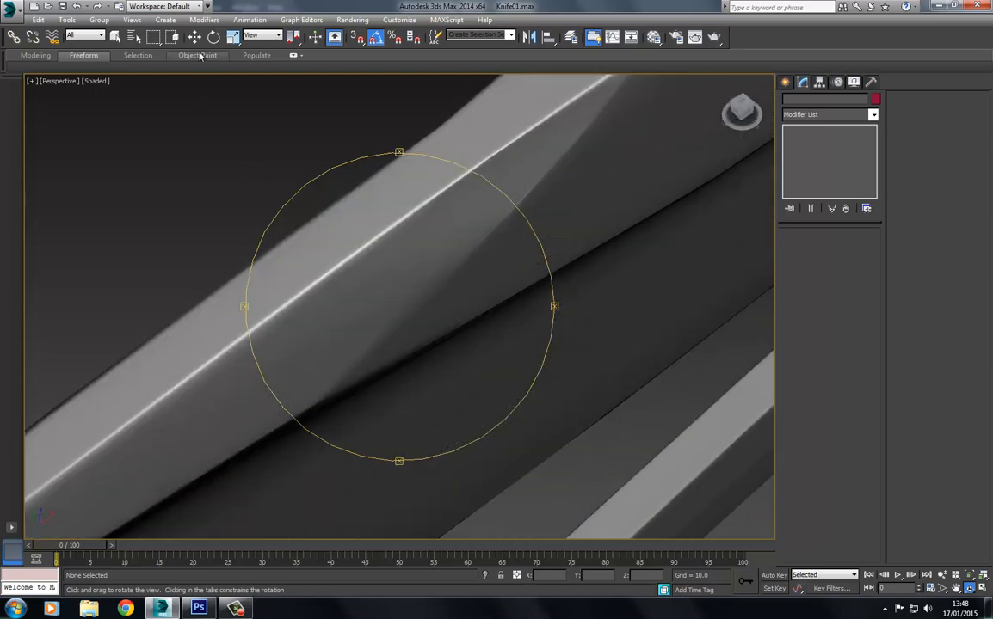
pyautogui.click(194, 36)
pyautogui.click(439, 266)
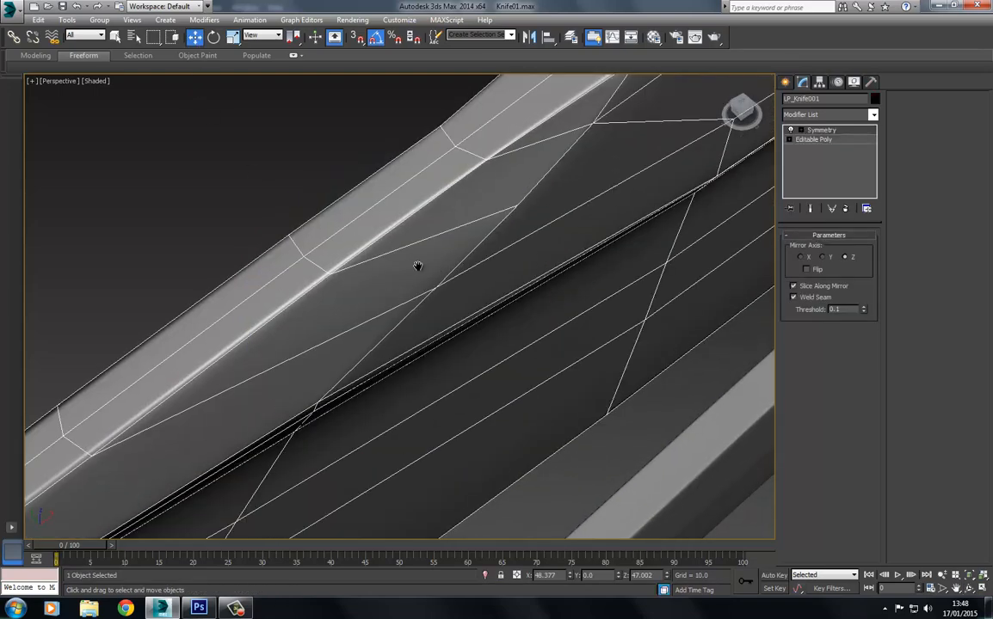
pyautogui.moveTo(418, 266); pyautogui.dragTo(409, 311, button='middle')
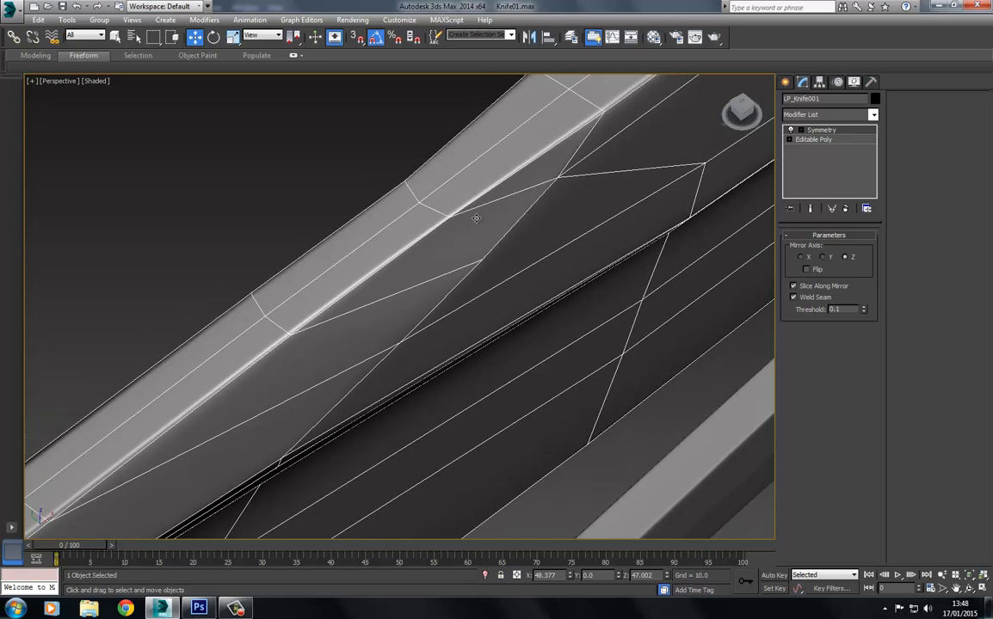
pyautogui.scroll(-1, 478, 236)
pyautogui.click(346, 170)
pyautogui.scroll(-4, 352, 243)
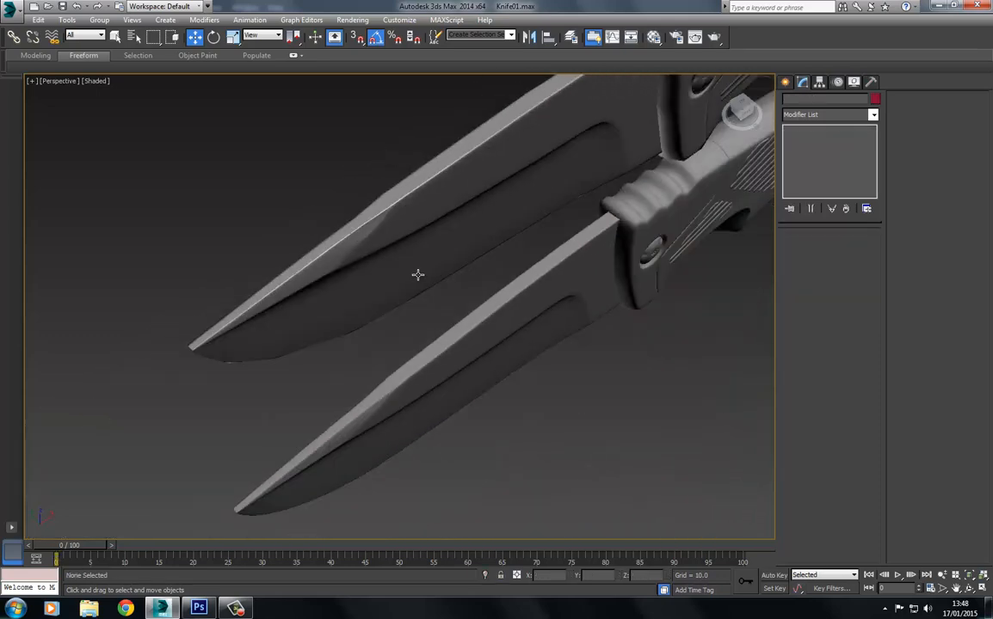
# - Examine the shading around the handle's notches and round screw close up
pyautogui.moveTo(417, 275); pyautogui.dragTo(370, 231, button='middle')
pyautogui.moveTo(504, 142); pyautogui.dragTo(370, 275, button='middle')
pyautogui.scroll(4, 370, 275)
pyautogui.moveTo(312, 264); pyautogui.dragTo(377, 250, button='middle')
pyautogui.moveTo(377, 250); pyautogui.dragTo(332, 239)
pyautogui.moveTo(348, 297); pyautogui.dragTo(395, 304, button='middle')
pyautogui.scroll(4, 395, 304)
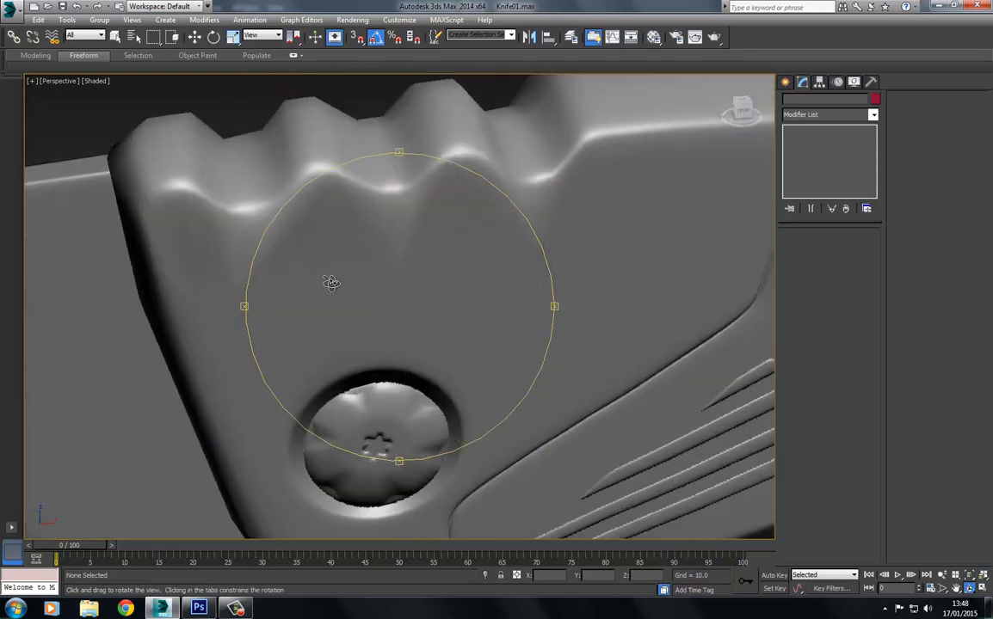
pyautogui.moveTo(331, 282); pyautogui.dragTo(399, 354, button='middle')
pyautogui.moveTo(244, 199); pyautogui.dragTo(261, 180)
# - Convert the low-poly knife to Editable Poly and start vertex editing in the front view with Preserve UVs enabled
pyautogui.click(195, 37)
pyautogui.click(380, 294)
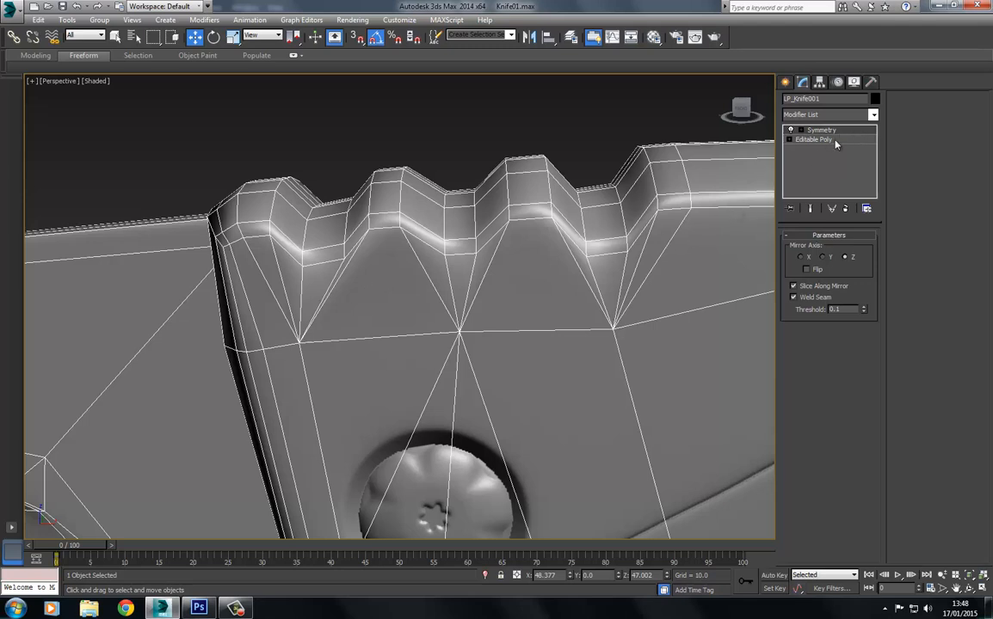
pyautogui.rightClick(533, 226)
pyautogui.moveTo(624, 332)
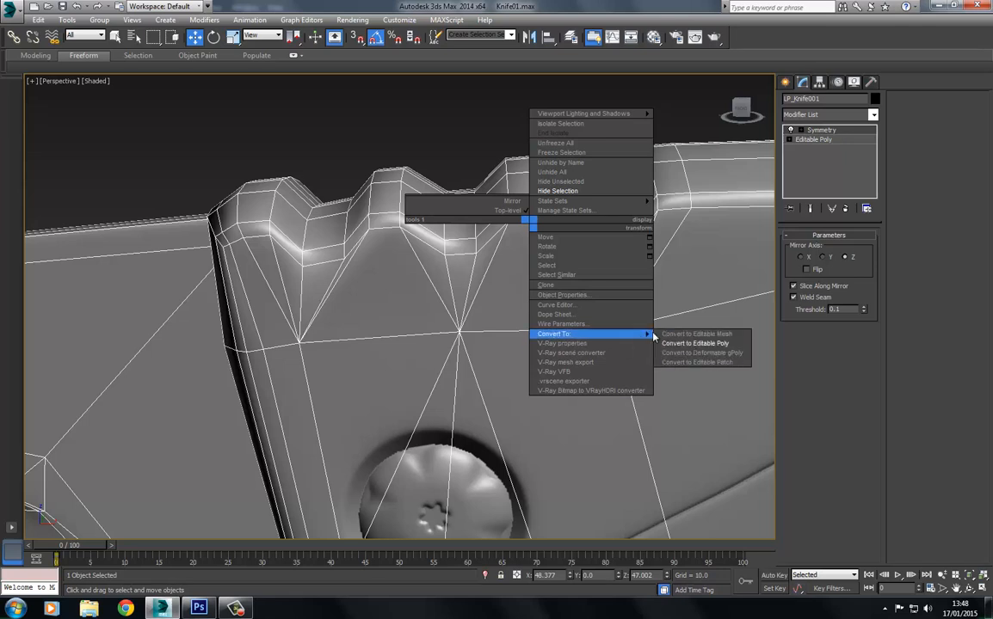
pyautogui.click(699, 343)
pyautogui.click(799, 249)
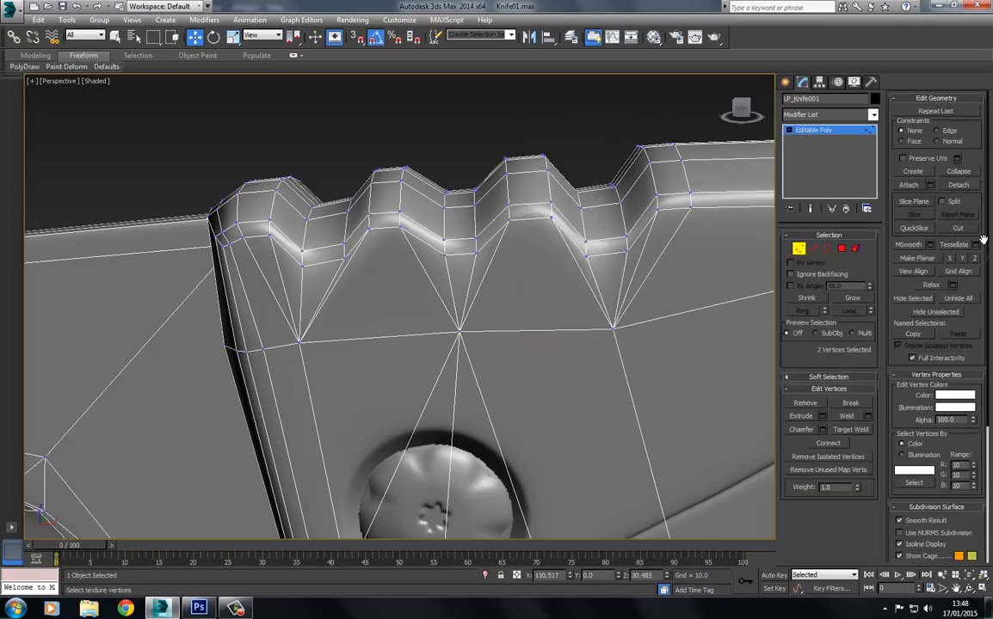
pyautogui.press('f')
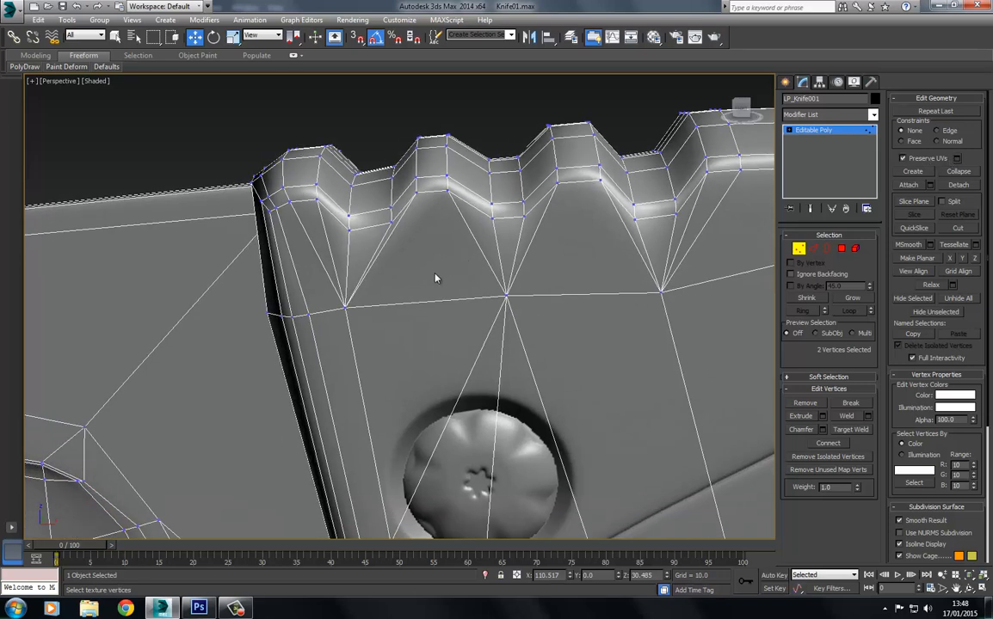
# - Try to move the single vertex below the handle notch farthest from the blade
pyautogui.click(490, 305)
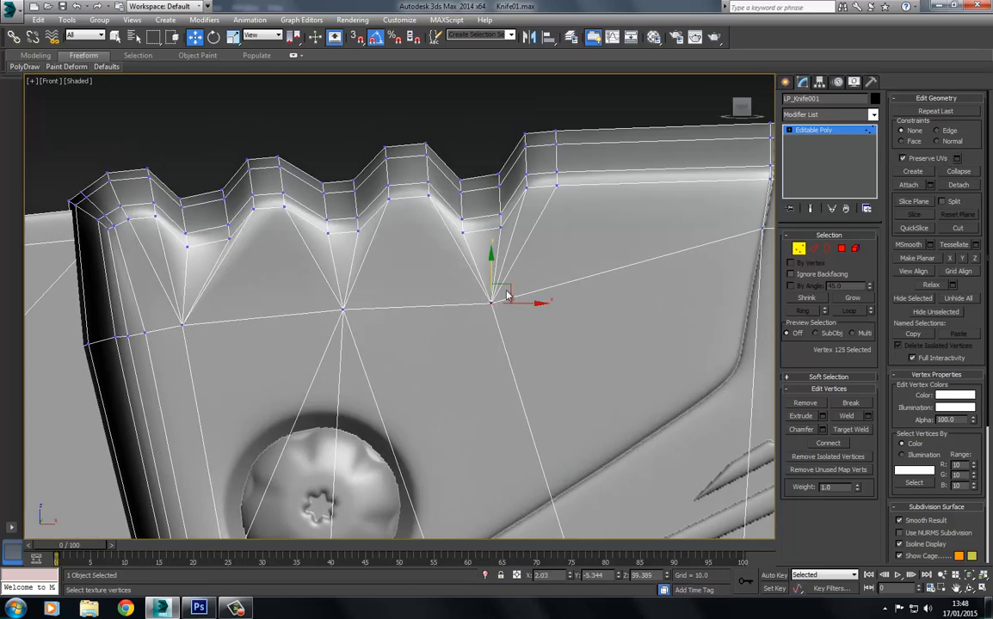
pyautogui.moveTo(506, 286)
pyautogui.mouseDown()
pyautogui.moveTo(492, 231)
pyautogui.moveTo(495, 282)
pyautogui.mouseUp()
pyautogui.click(451, 292)
# - Scale the lower vertex groups of the three handle notches horizontally so each notch narrows at its base
pyautogui.scroll(3, 468, 223)
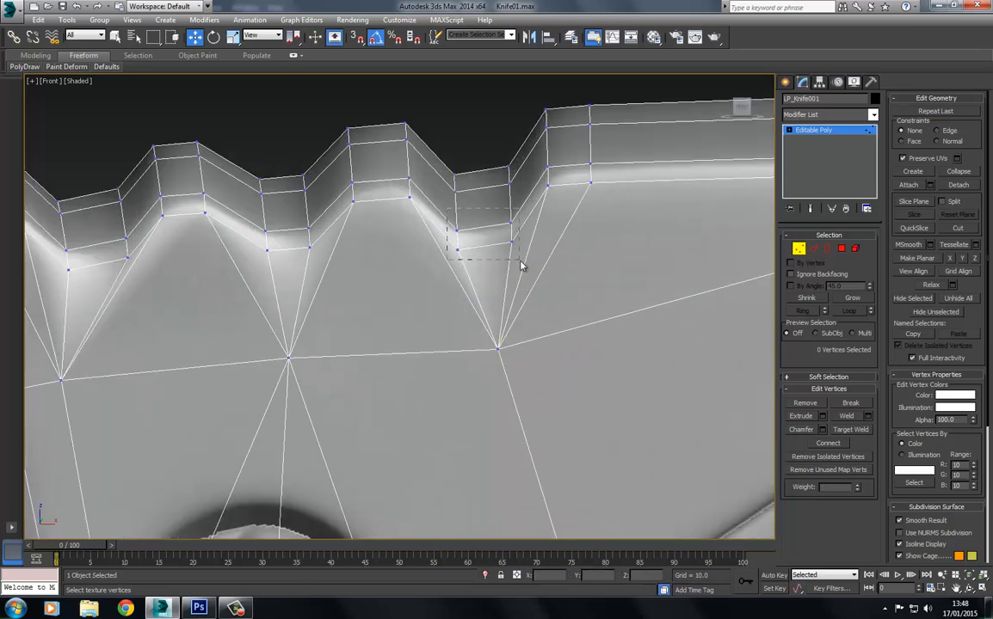
pyautogui.moveTo(519, 266); pyautogui.dragTo(520, 266)
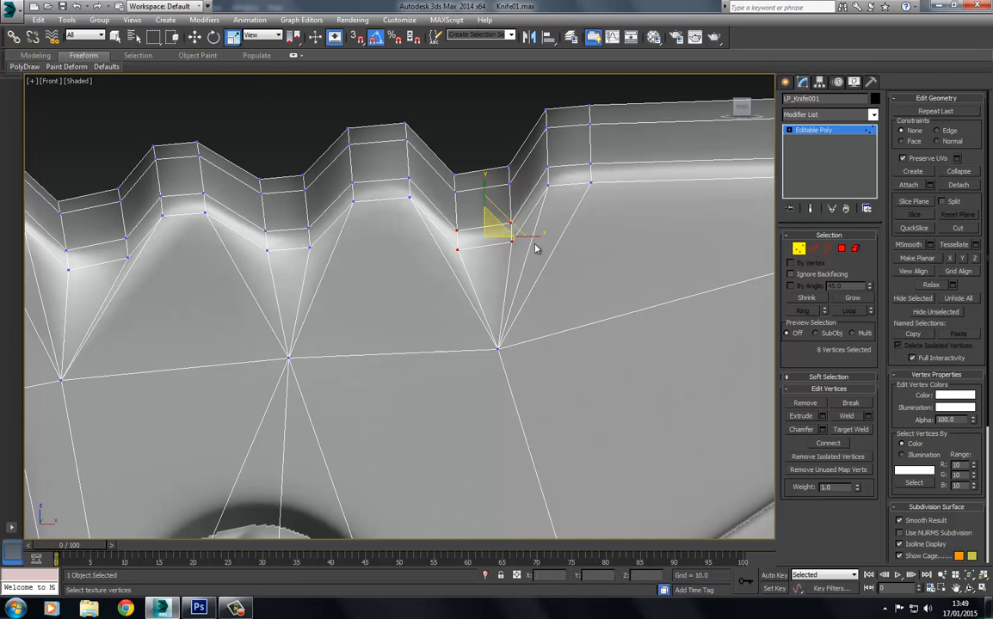
pyautogui.press('r')
pyautogui.moveTo(510, 229); pyautogui.dragTo(509, 251)
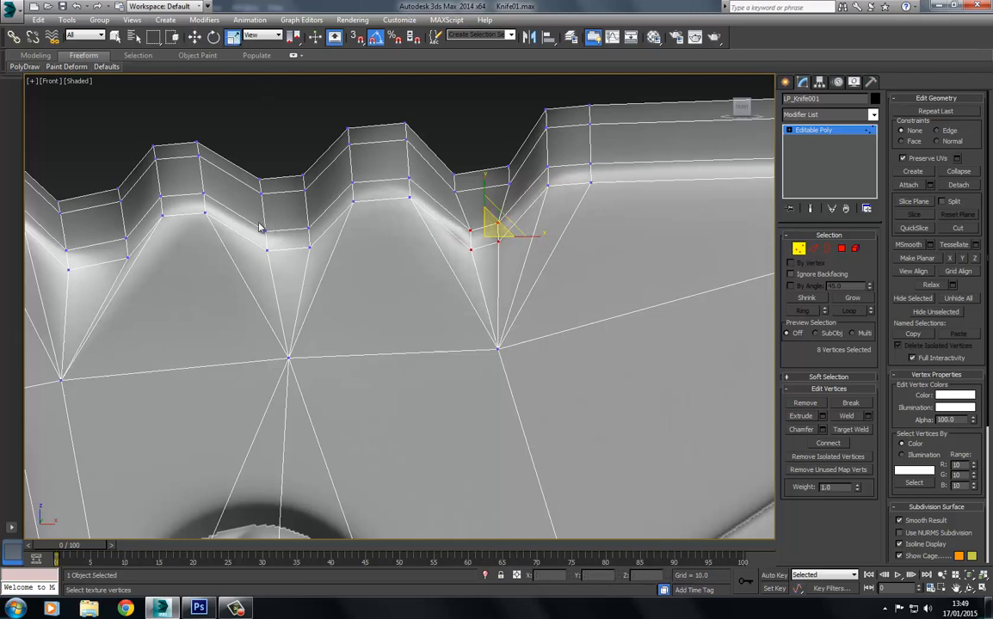
pyautogui.moveTo(332, 260); pyautogui.dragTo(313, 240)
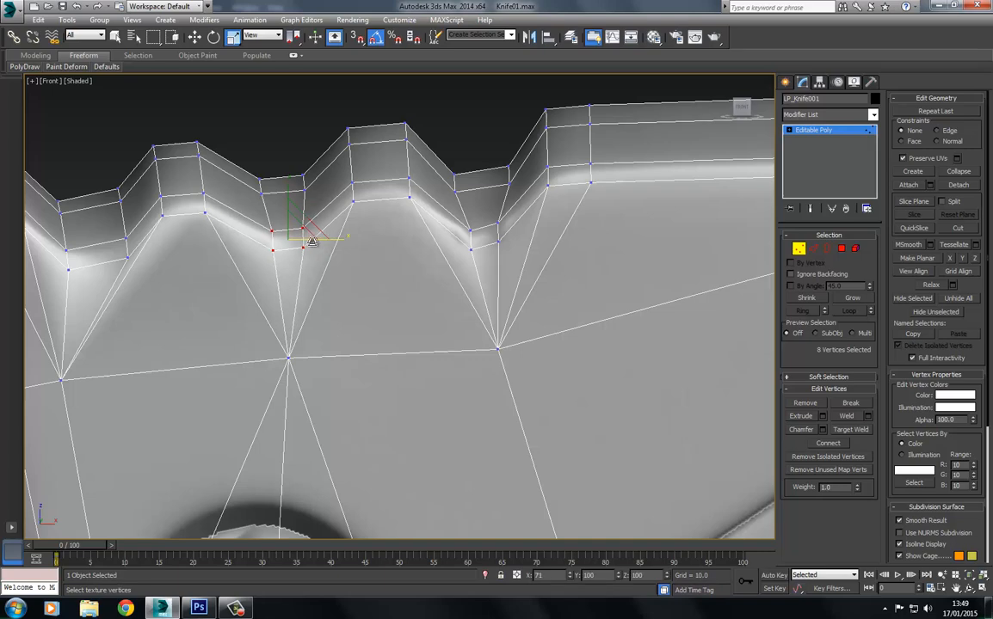
pyautogui.moveTo(202, 274); pyautogui.dragTo(382, 266, button='middle')
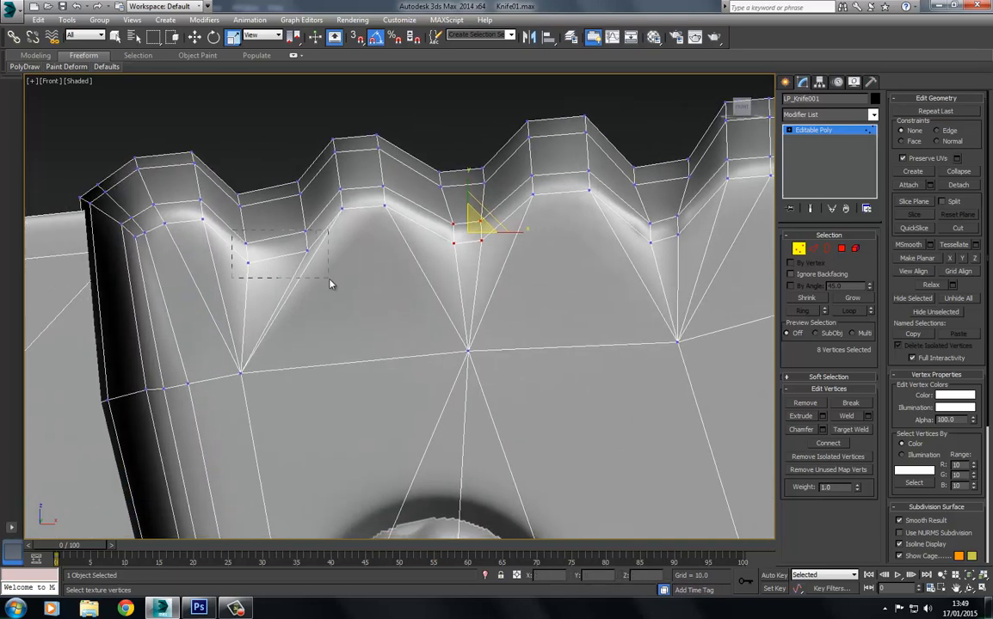
pyautogui.moveTo(332, 283); pyautogui.dragTo(331, 283)
pyautogui.moveTo(320, 247); pyautogui.dragTo(302, 248)
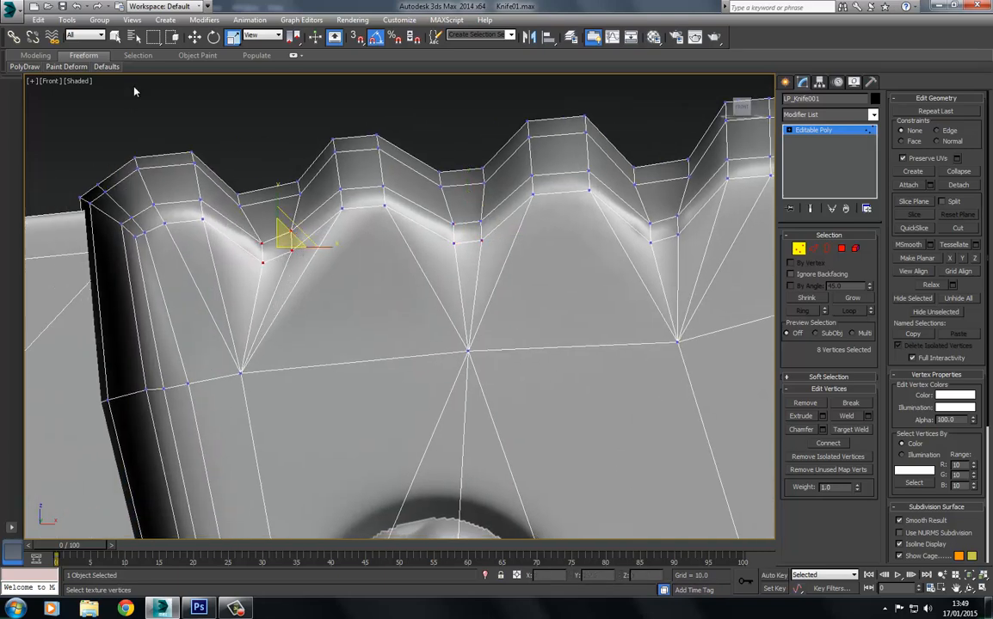
# - Try to move the vertex below the notch nearest the blade up towards the notch
pyautogui.click(194, 37)
pyautogui.click(241, 373)
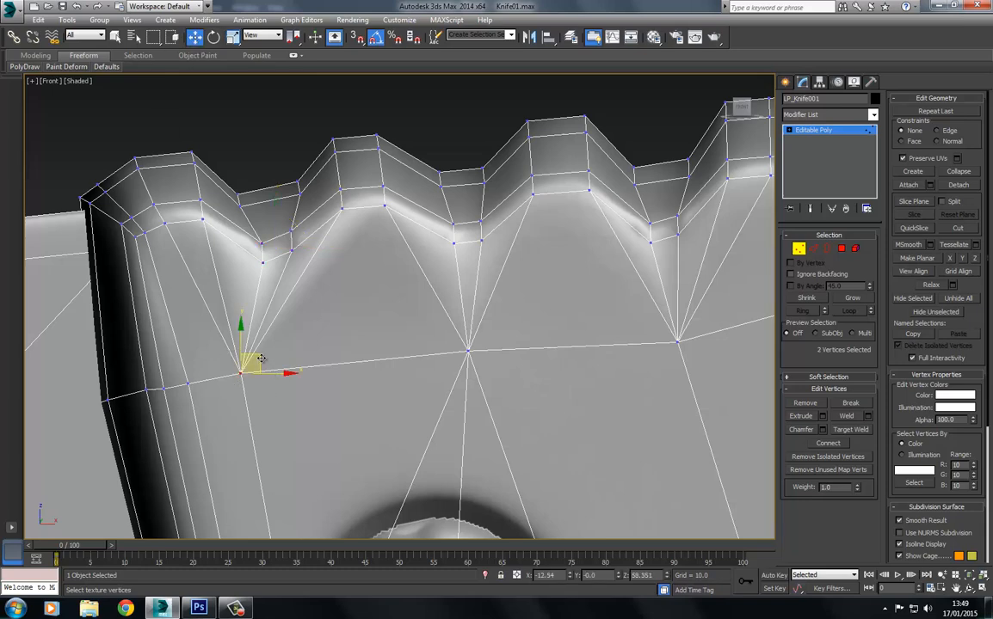
pyautogui.moveTo(261, 357); pyautogui.dragTo(287, 328)
pyautogui.rightClick(287, 329)
pyautogui.click(290, 360)
# - Deselect the knife and inspect the narrowed notches' shading from several angles in the perspective view
pyautogui.scroll(-4, 290, 365)
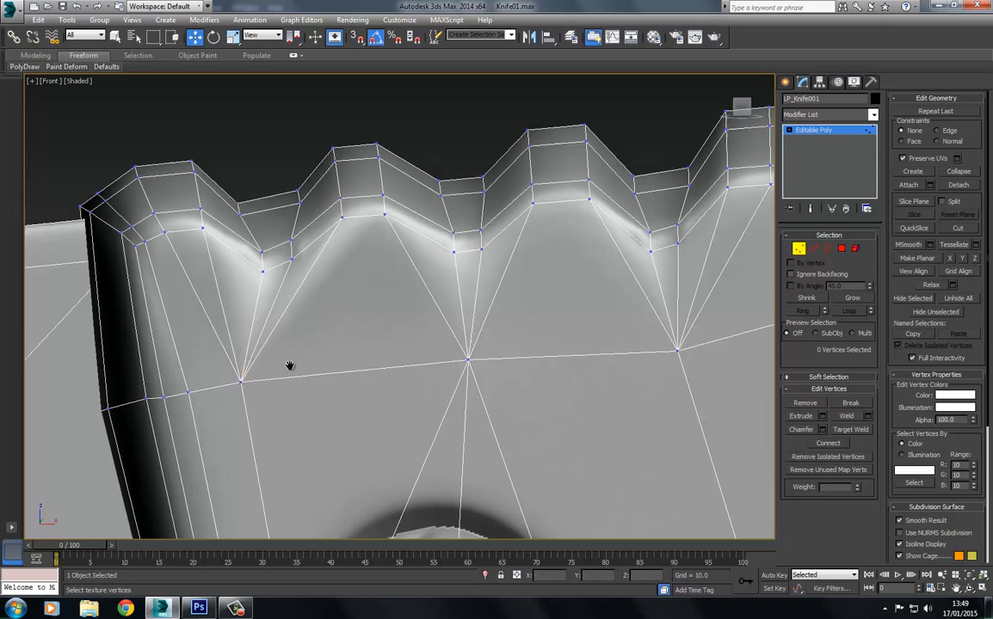
pyautogui.click(677, 166)
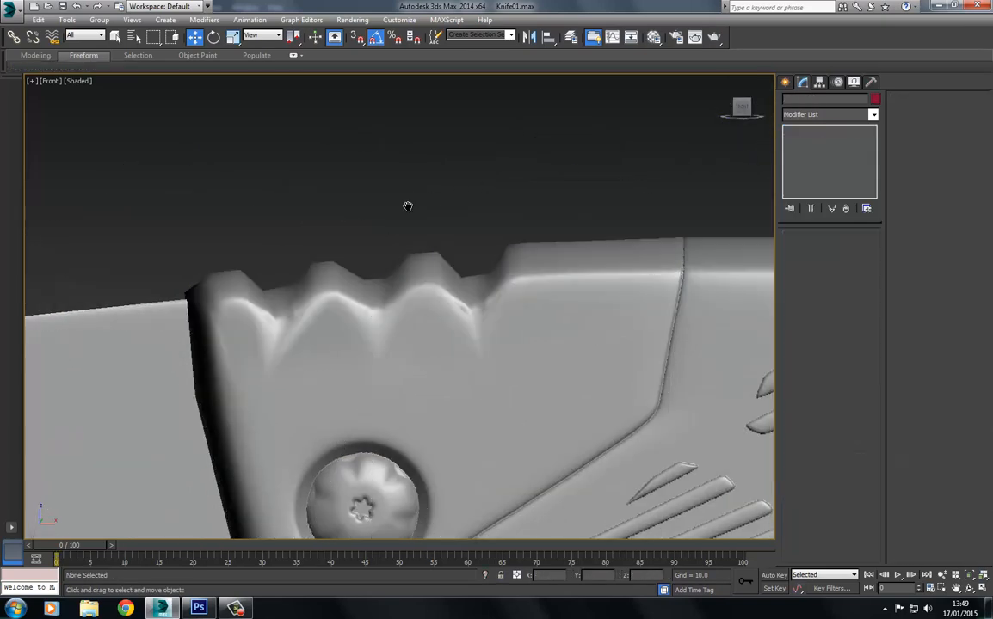
pyautogui.scroll(3, 421, 268)
pyautogui.press('p')
pyautogui.moveTo(332, 277); pyautogui.dragTo(365, 302, button='middle')
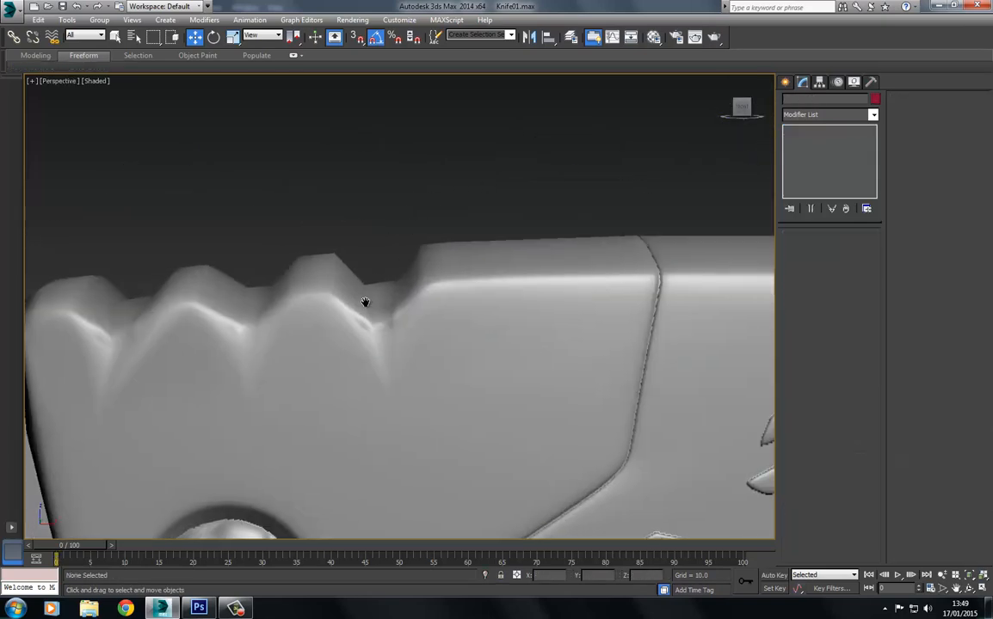
pyautogui.moveTo(359, 347)
pyautogui.keyDown('alt'); pyautogui.mouseDown(button='middle')
pyautogui.moveTo(414, 346)
pyautogui.moveTo(369, 332)
pyautogui.moveTo(434, 322)
pyautogui.mouseUp(button='middle'); pyautogui.keyUp('alt')
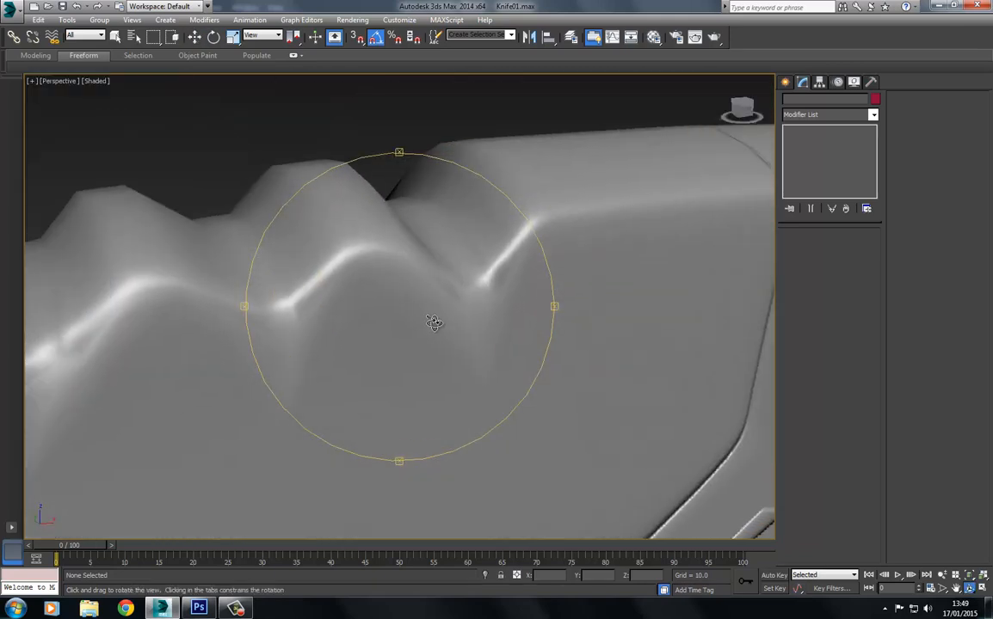
pyautogui.keyDown('alt'); pyautogui.moveTo(318, 325); pyautogui.dragTo(444, 286, button='middle'); pyautogui.keyUp('alt')
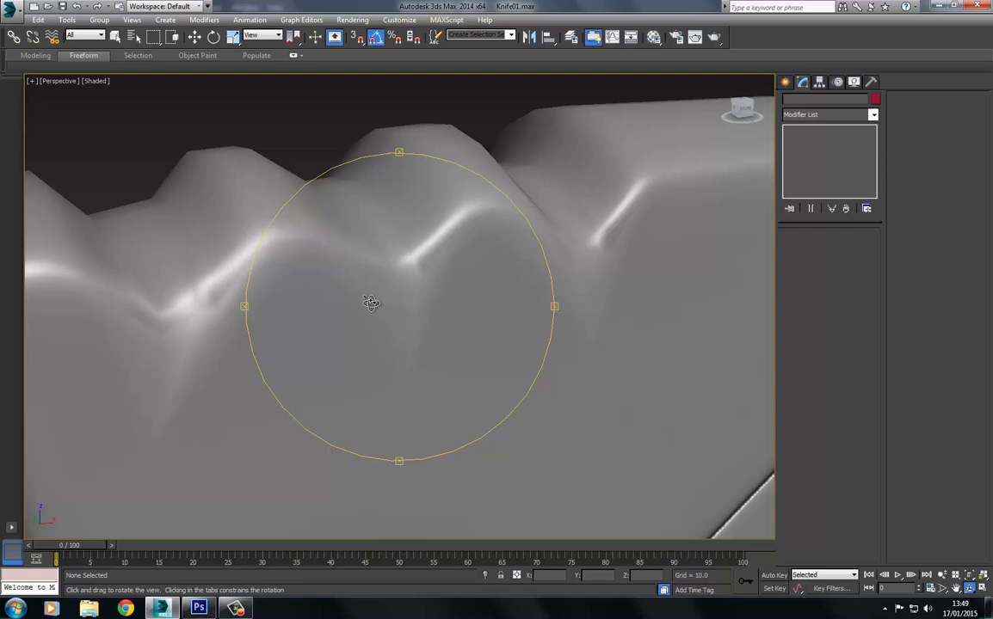
# - Undo the scaling of the notch vertices on the low-poly knife
pyautogui.press('z')
pyautogui.click(366, 250)
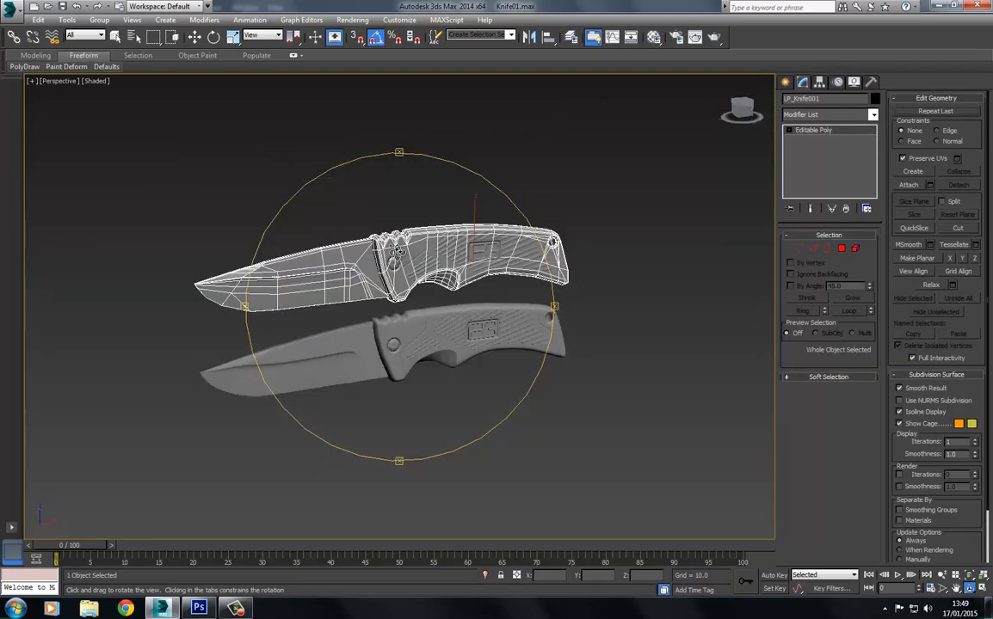
pyautogui.scroll(10, 407, 249)
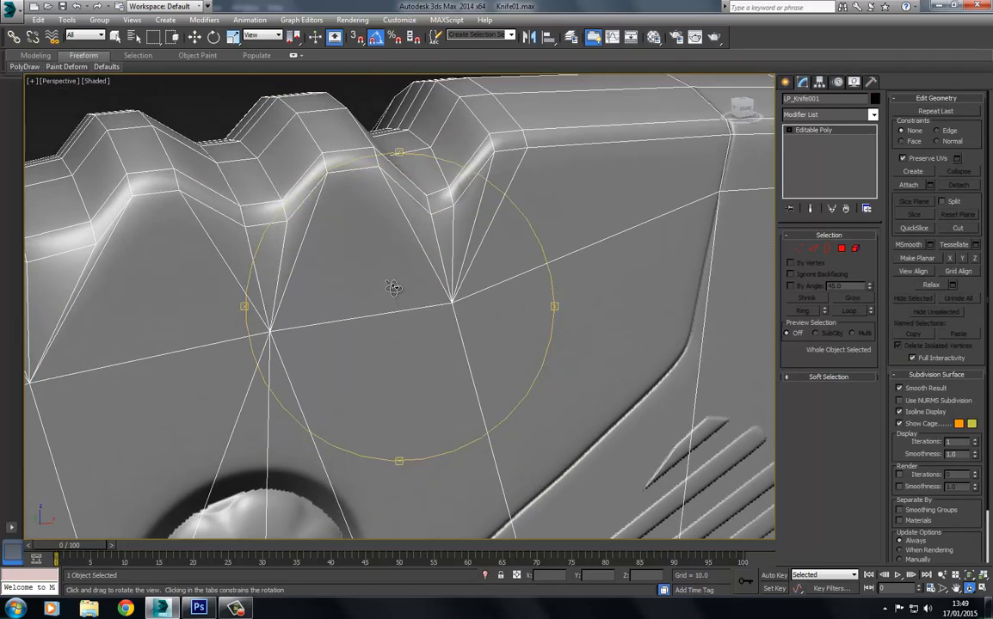
pyautogui.click(196, 37)
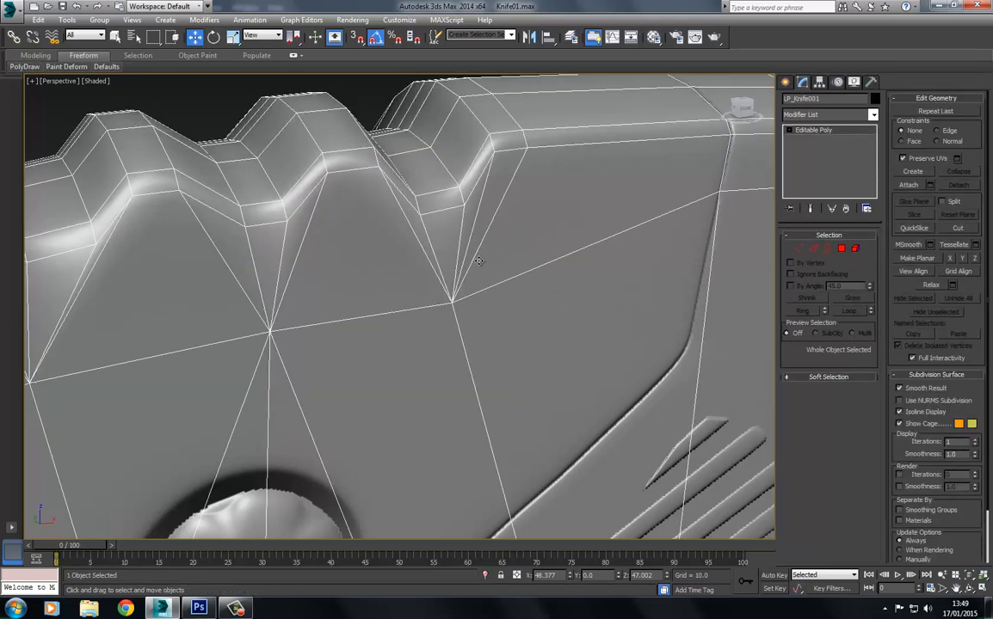
# - Switch to Photoshop and set the foreground colour to R 129, G 128, B 255, sampled from the flat area near the round screw
pyautogui.hotkey('alt', 'Tab')
pyautogui.moveTo(531, 307); pyautogui.dragTo(507, 183)
pyautogui.click(9, 382)
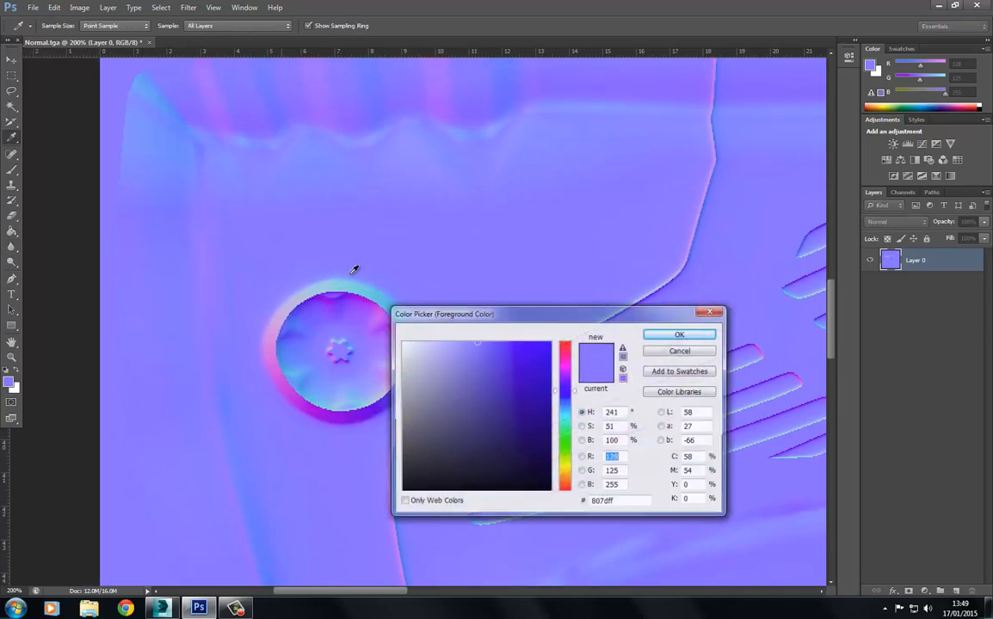
pyautogui.click(674, 336)
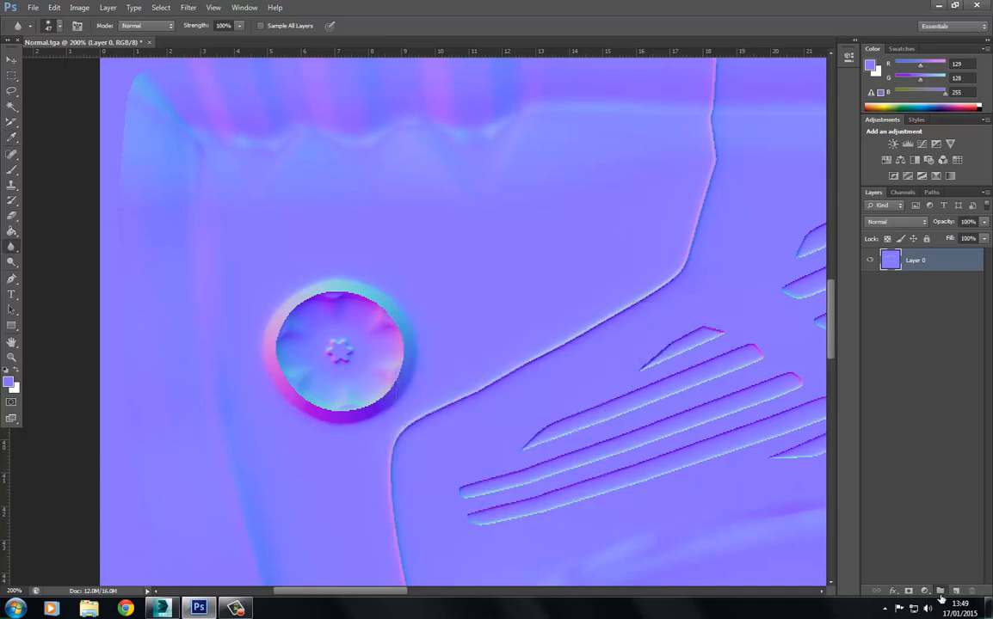
pyautogui.click(940, 592)
pyautogui.hotkey('ctrl', 'z')
pyautogui.click(940, 592)
pyautogui.hotkey('ctrl', 'z')
# - Add a new empty layer above Layer 0
pyautogui.click(956, 593)
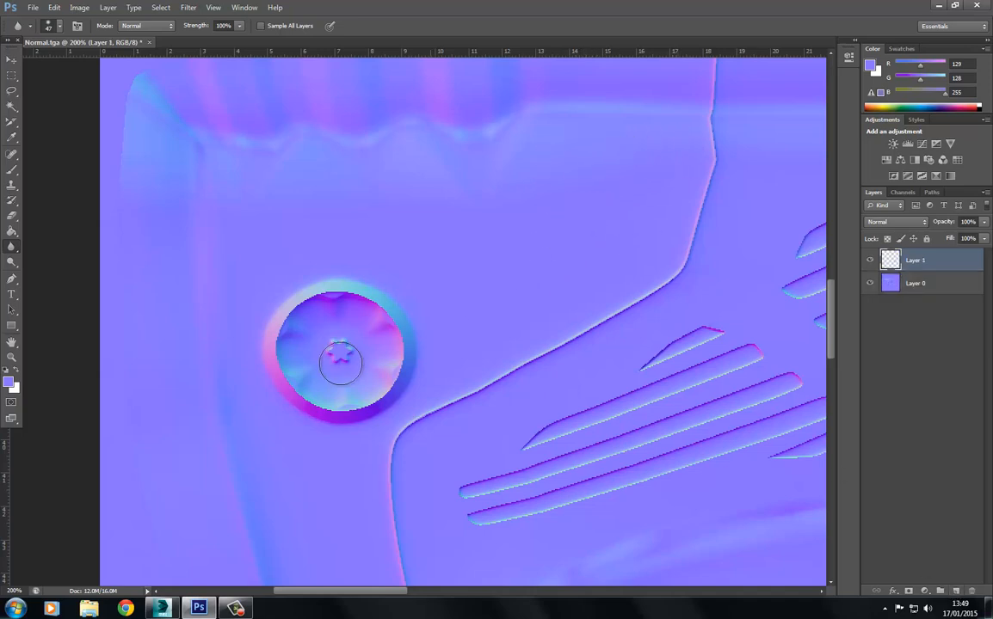
# - Paint the flat normal colour over the shading streaks below the notches with a soft 80 px brush at 0% hardness
pyautogui.click(9, 383)
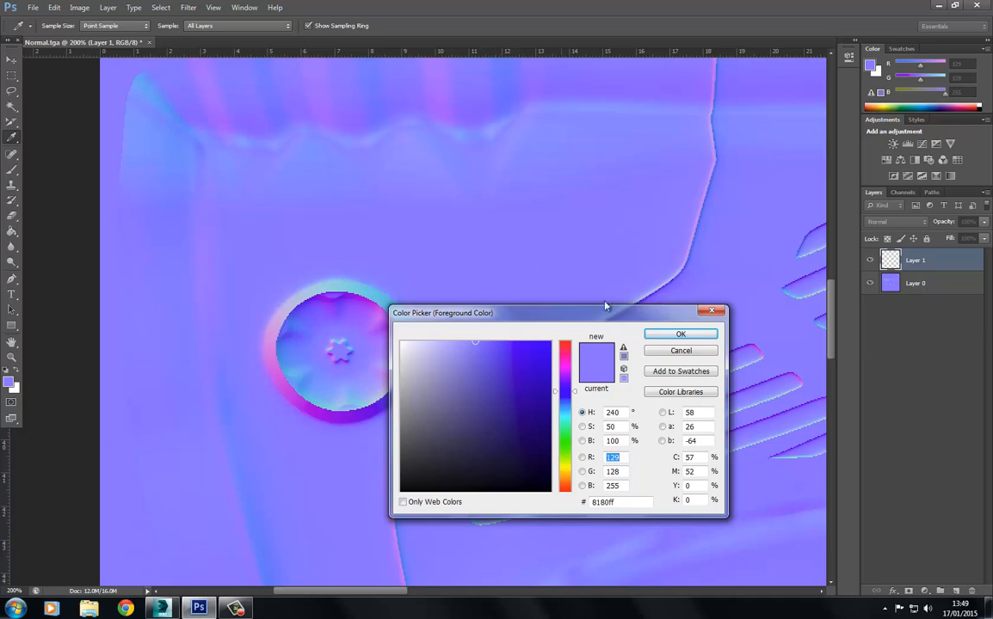
pyautogui.click(673, 337)
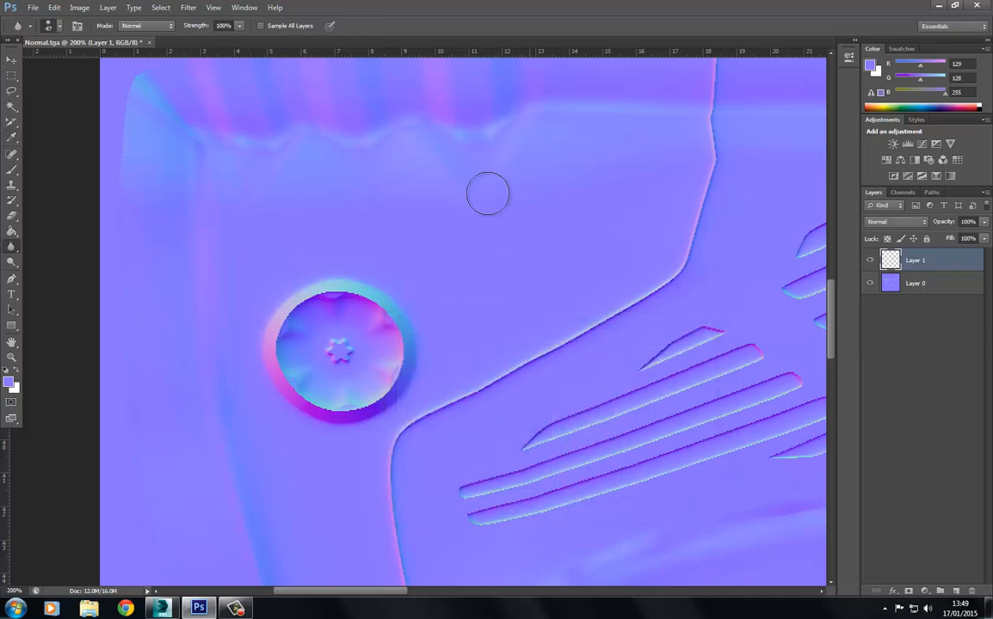
pyautogui.press('b')
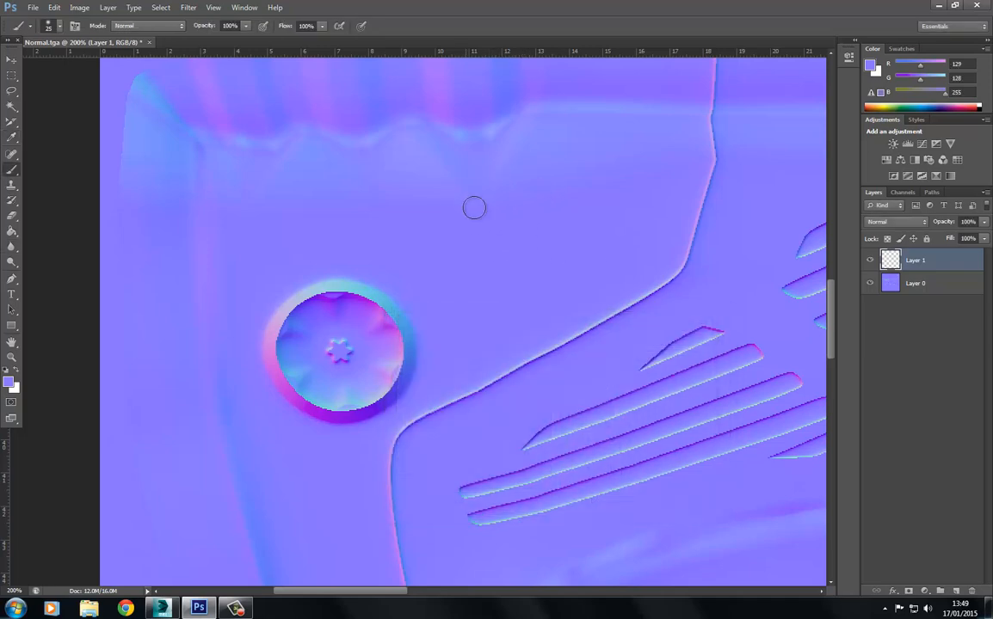
pyautogui.rightClick(497, 264)
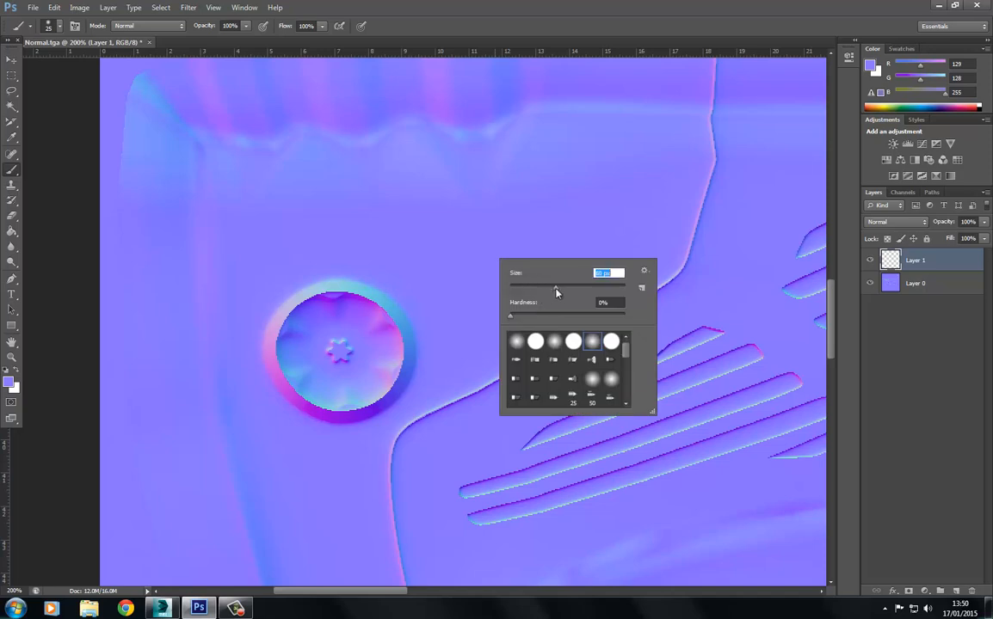
pyautogui.moveTo(491, 214)
pyautogui.mouseDown()
pyautogui.moveTo(509, 197)
pyautogui.moveTo(629, 170)
pyautogui.mouseUp()
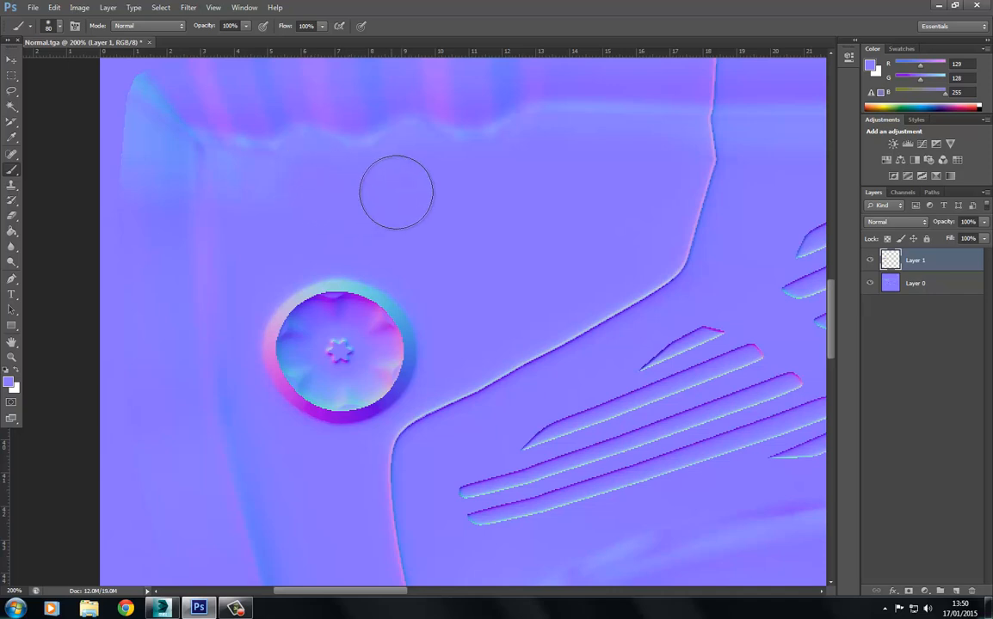
# - Paint out the streaks below the leftmost notch with the soft brush reduced to 44 px and 28 px
pyautogui.rightClick(280, 203)
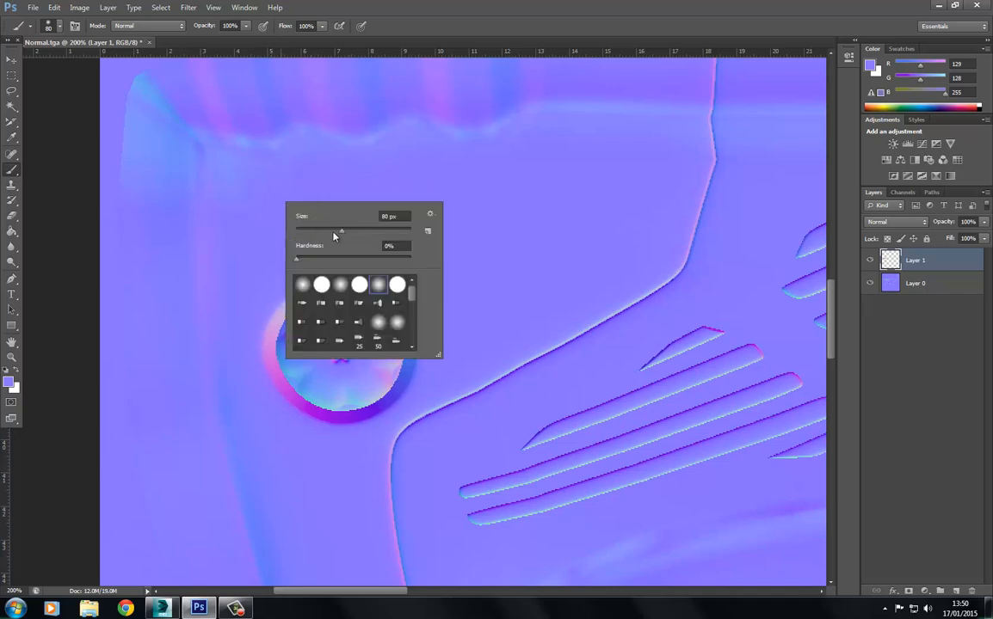
pyautogui.moveTo(243, 163)
pyautogui.mouseDown()
pyautogui.moveTo(269, 180)
pyautogui.moveTo(231, 171)
pyautogui.moveTo(244, 194)
pyautogui.moveTo(222, 168)
pyautogui.moveTo(239, 204)
pyautogui.moveTo(225, 172)
pyautogui.moveTo(243, 275)
pyautogui.moveTo(217, 162)
pyautogui.moveTo(229, 178)
pyautogui.mouseUp()
pyautogui.rightClick(262, 189)
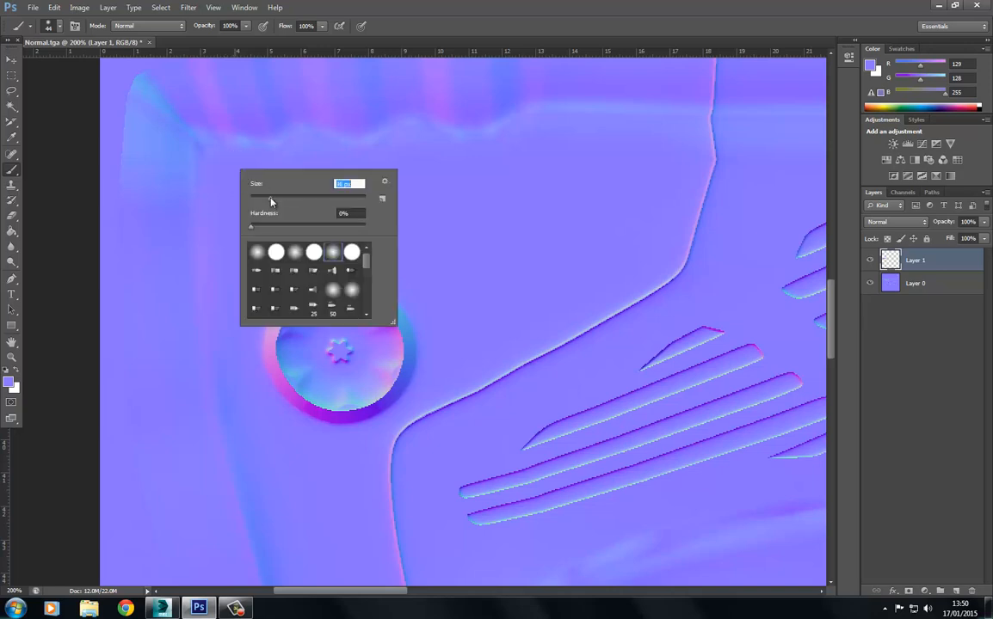
pyautogui.press('Return')
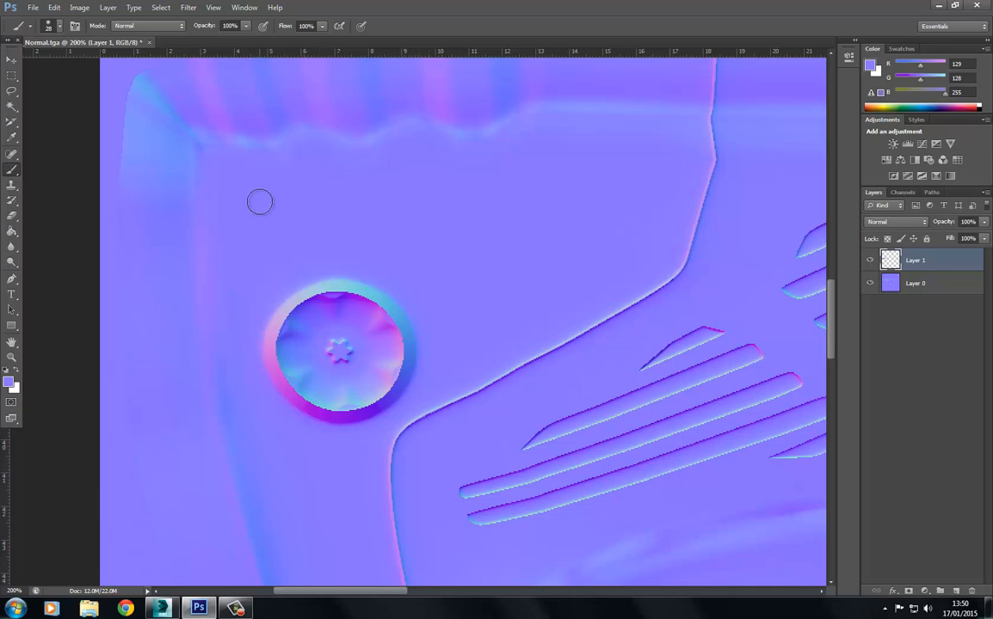
# - Save a Targa copy of the normal map over Knife_Normal.tga on the Desktop, accepting the default Targa options
pyautogui.click(32, 8)
pyautogui.click(63, 151)
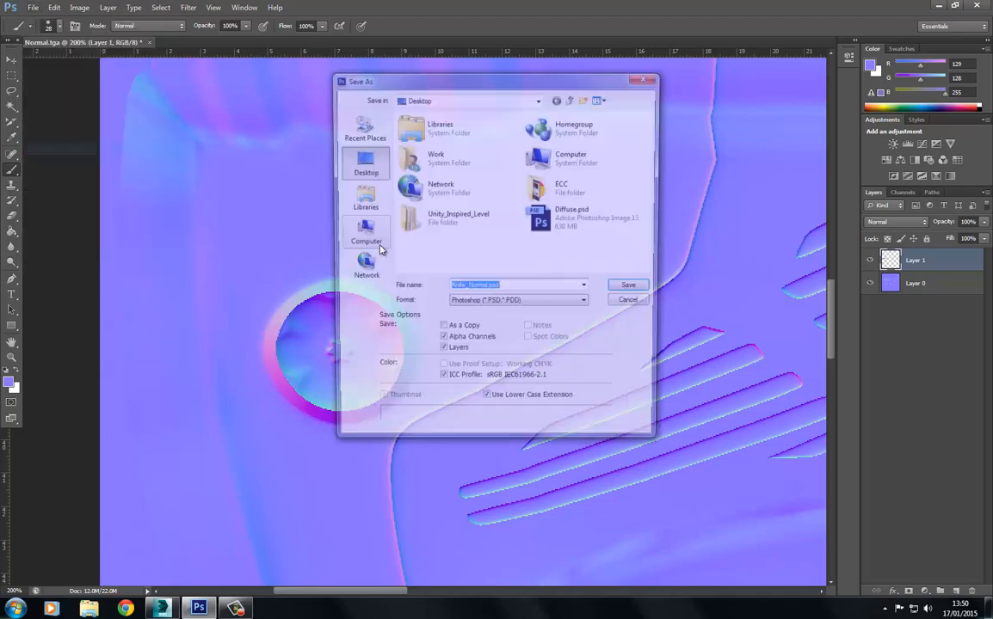
pyautogui.click(518, 304)
pyautogui.click(478, 469)
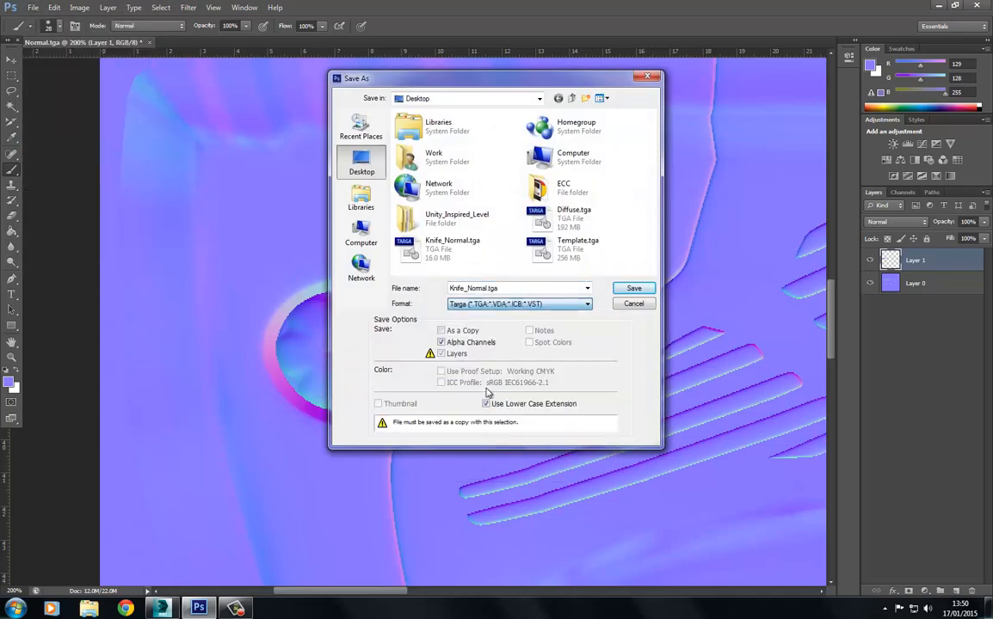
pyautogui.doubleClick(485, 245)
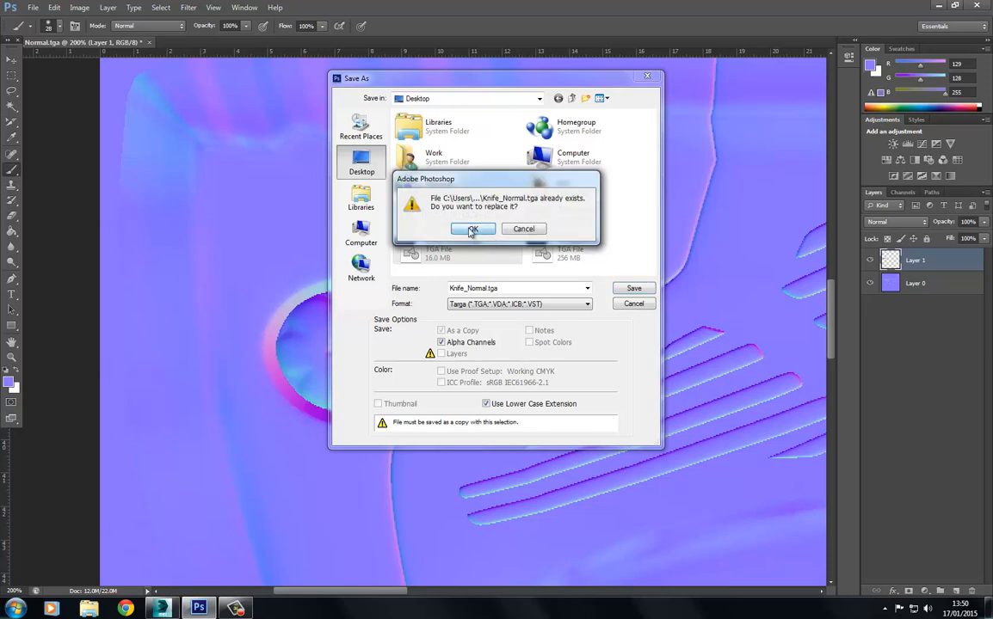
pyautogui.click(474, 228)
pyautogui.click(526, 200)
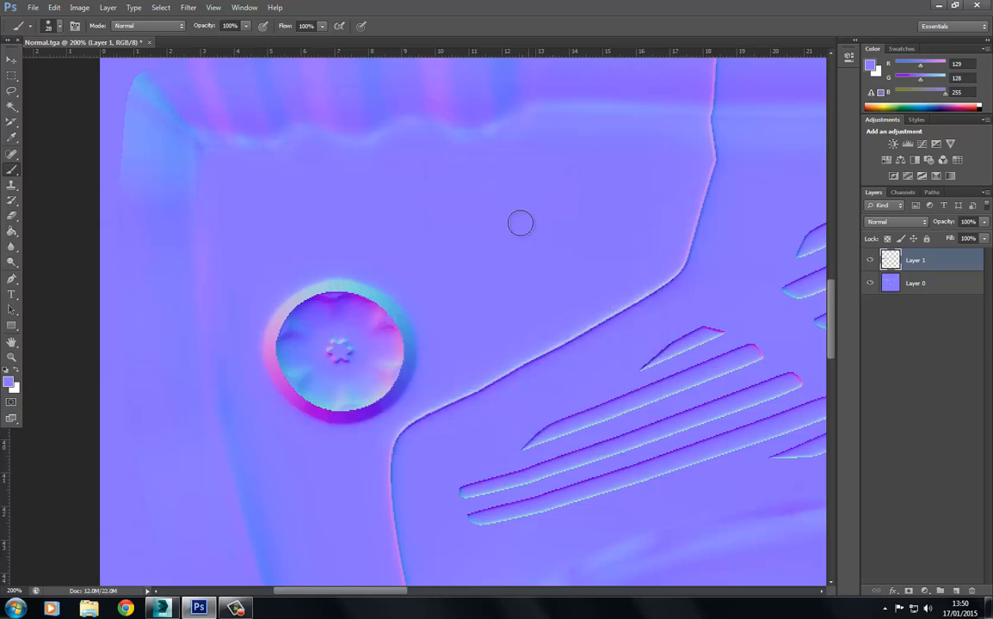
# - Switch to 3ds Max, deselect the knife and examine the shading below the handle notches from several angles
pyautogui.hotkey('alt', 'Tab')
pyautogui.keyDown('alt'); pyautogui.moveTo(501, 219); pyautogui.dragTo(389, 251, button='middle'); pyautogui.keyUp('alt')
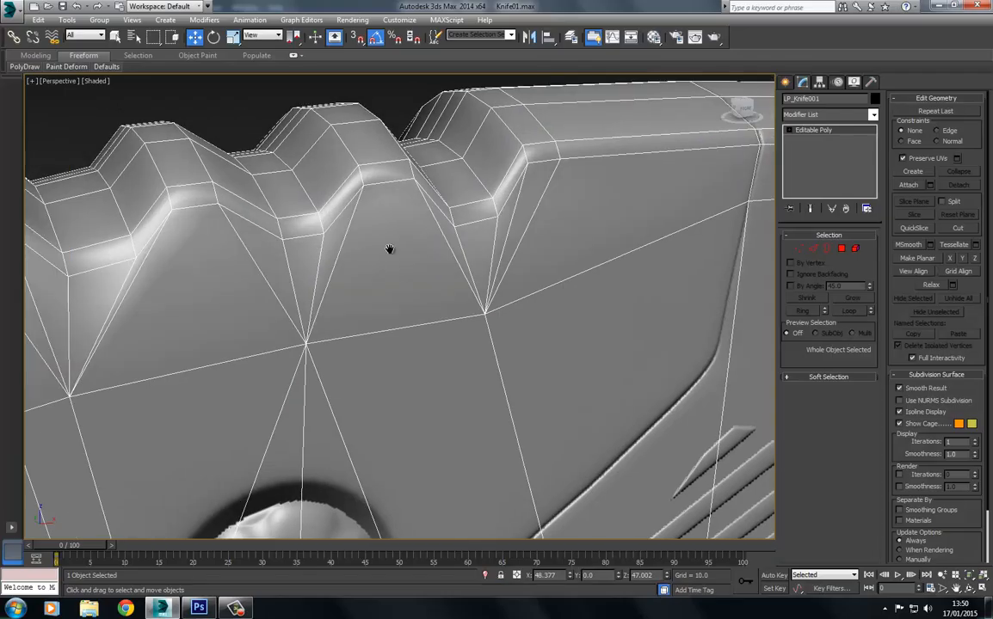
pyautogui.scroll(-5, 389, 250)
pyautogui.click(302, 124)
pyautogui.scroll(6, 332, 166)
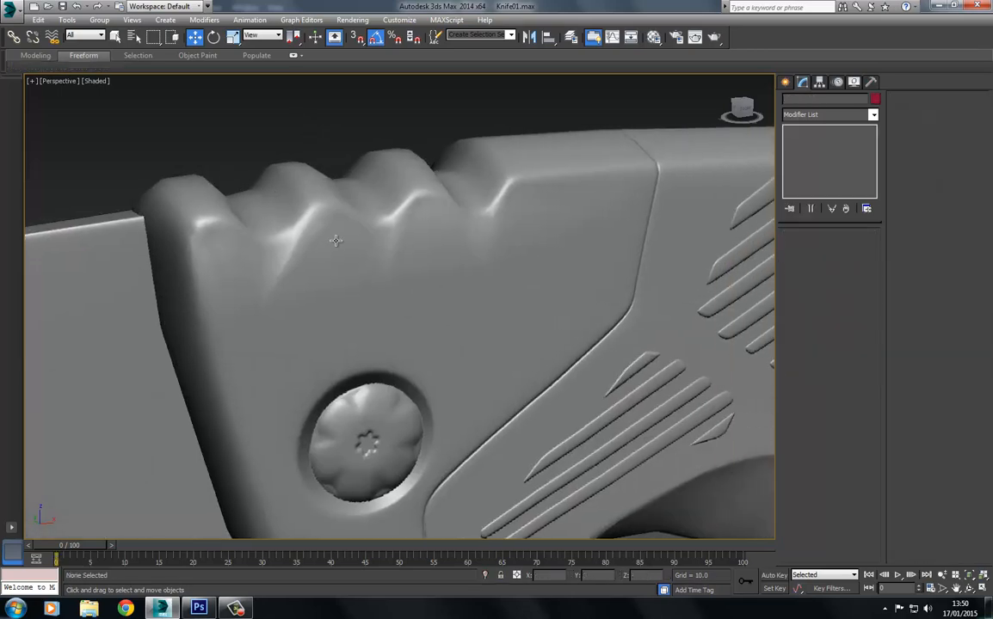
pyautogui.keyDown('alt'); pyautogui.moveTo(340, 237); pyautogui.dragTo(405, 222, button='middle'); pyautogui.keyUp('alt')
pyautogui.scroll(4, 454, 223)
pyautogui.scroll(-3, 379, 222)
pyautogui.scroll(3, 432, 244)
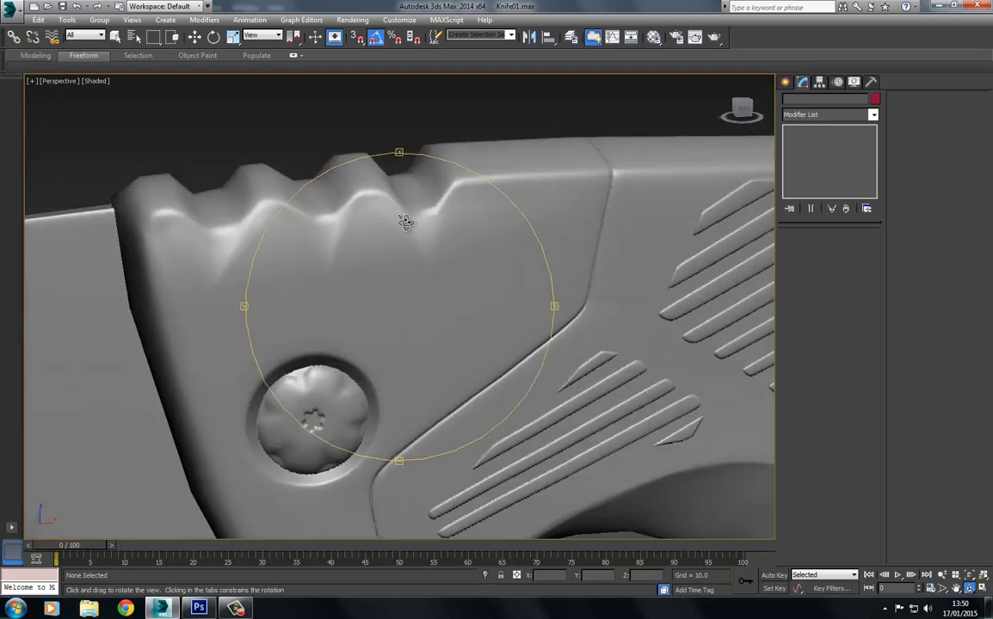
pyautogui.keyDown('alt'); pyautogui.moveTo(320, 242); pyautogui.dragTo(405, 279, button='middle'); pyautogui.keyUp('alt')
pyautogui.scroll(-4, 361, 246)
pyautogui.scroll(3, 426, 293)
pyautogui.scroll(3, 368, 248)
pyautogui.scroll(-3, 417, 246)
pyautogui.scroll(2, 436, 270)
pyautogui.scroll(-5, 317, 312)
pyautogui.moveTo(316, 312); pyautogui.dragTo(409, 282)
pyautogui.scroll(4, 410, 282)
pyautogui.moveTo(409, 282); pyautogui.dragTo(386, 298, button='middle')
pyautogui.scroll(3, 404, 299)
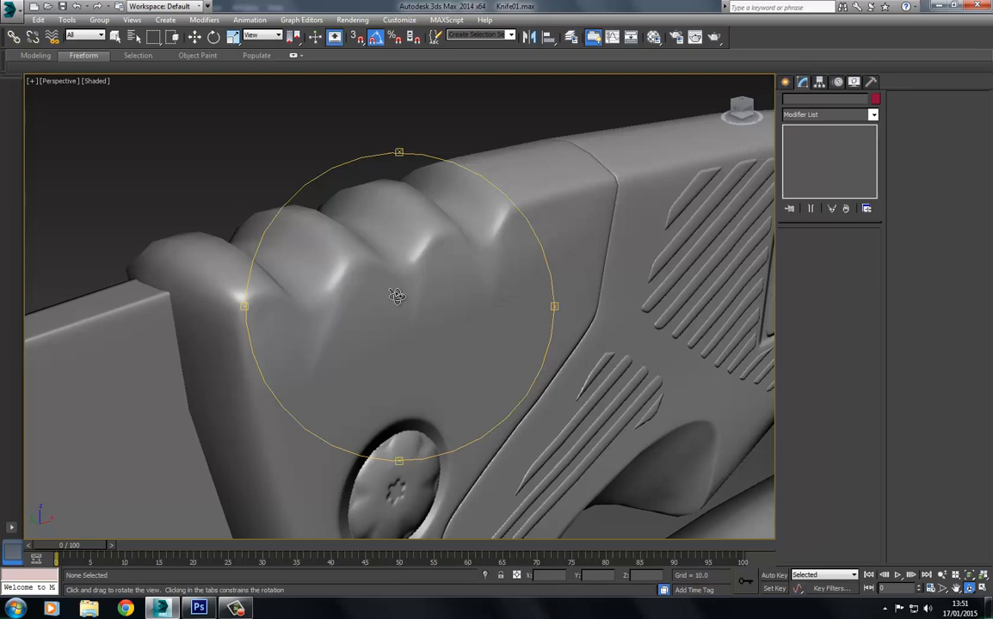
# - Examine the shading of the bevel and top edge near the blade's tip up close
pyautogui.moveTo(399, 297); pyautogui.dragTo(374, 293)
pyautogui.scroll(-4, 374, 292)
pyautogui.moveTo(374, 293); pyautogui.dragTo(482, 251, button='middle')
pyautogui.scroll(-2, 367, 278)
pyautogui.moveTo(275, 270); pyautogui.dragTo(424, 268, button='middle')
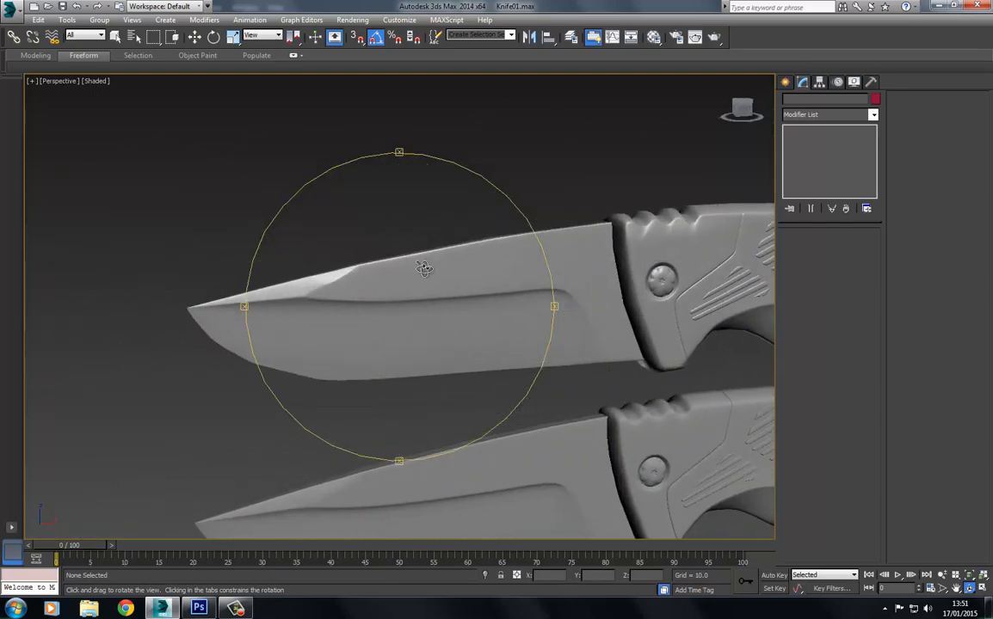
pyautogui.scroll(5, 332, 259)
pyautogui.moveTo(262, 249); pyautogui.dragTo(444, 277, button='middle')
pyautogui.scroll(-5, 408, 255)
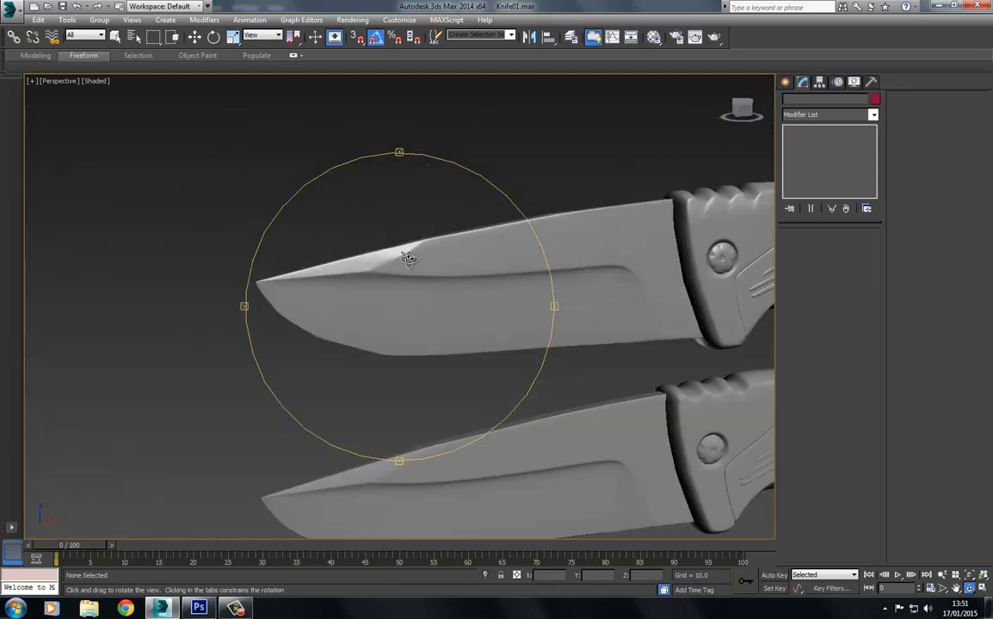
pyautogui.moveTo(408, 255); pyautogui.dragTo(377, 275)
pyautogui.scroll(5, 410, 274)
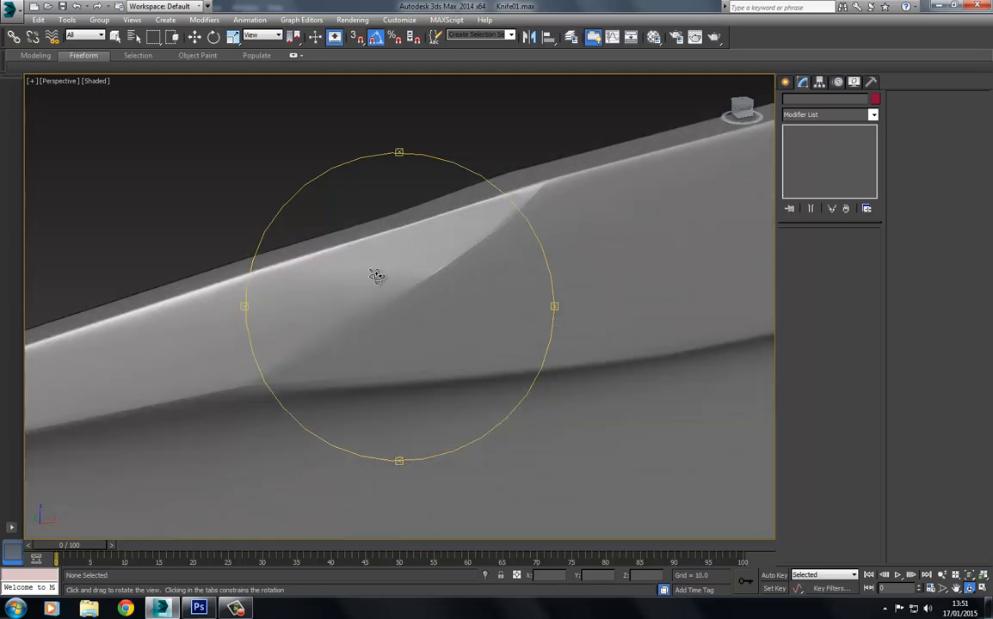
# - Switch to Photoshop and set the foreground colour to R 128, G 125, B 255, sampled from the blade near its tip
pyautogui.hotkey('alt', 'Tab')
pyautogui.moveTo(393, 199); pyautogui.dragTo(399, 359)
pyautogui.moveTo(349, 129); pyautogui.dragTo(349, 422)
pyautogui.moveTo(386, 261); pyautogui.dragTo(403, 478)
pyautogui.moveTo(507, 520); pyautogui.dragTo(343, 312)
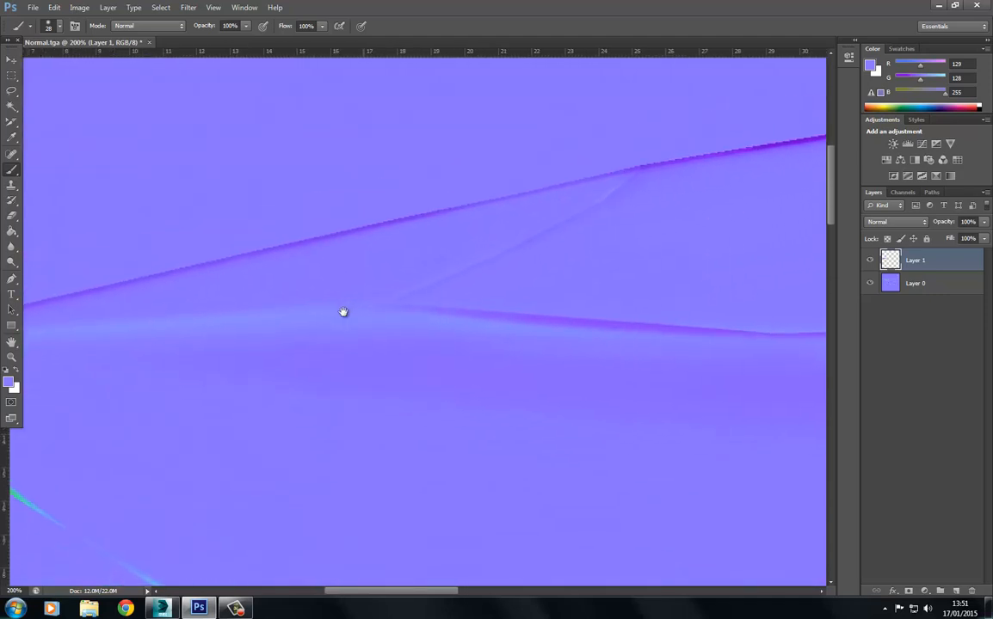
pyautogui.click(9, 383)
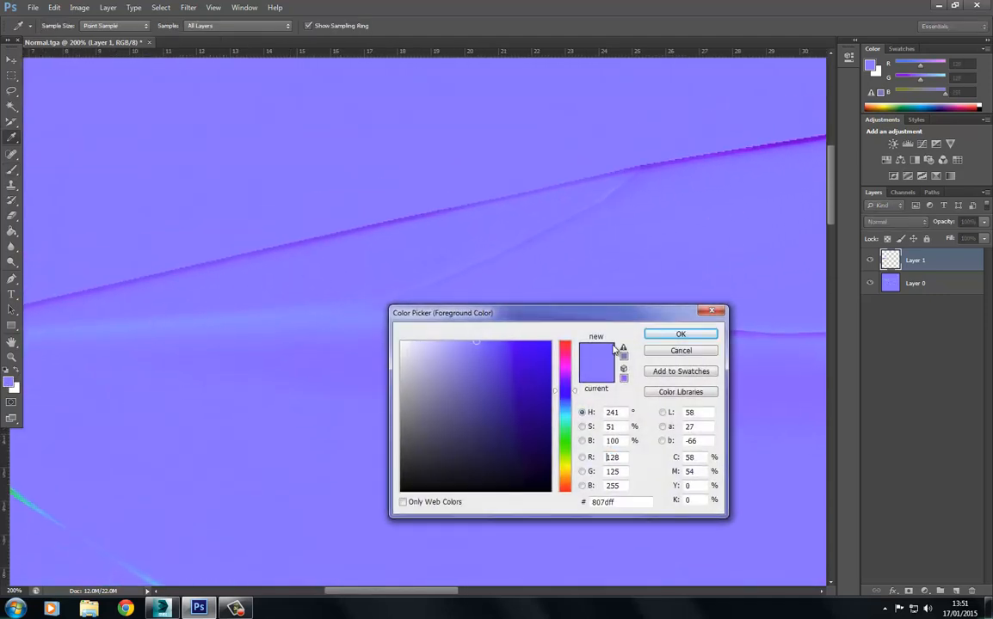
pyautogui.click(667, 334)
# - Set the brush to a hard round tip of 13 px with 100% hardness
pyautogui.hotkey('ctrl', '+')
pyautogui.hotkey('ctrl', '+')
pyautogui.hotkey('ctrl', '+')
pyautogui.hotkey('ctrl', '+')
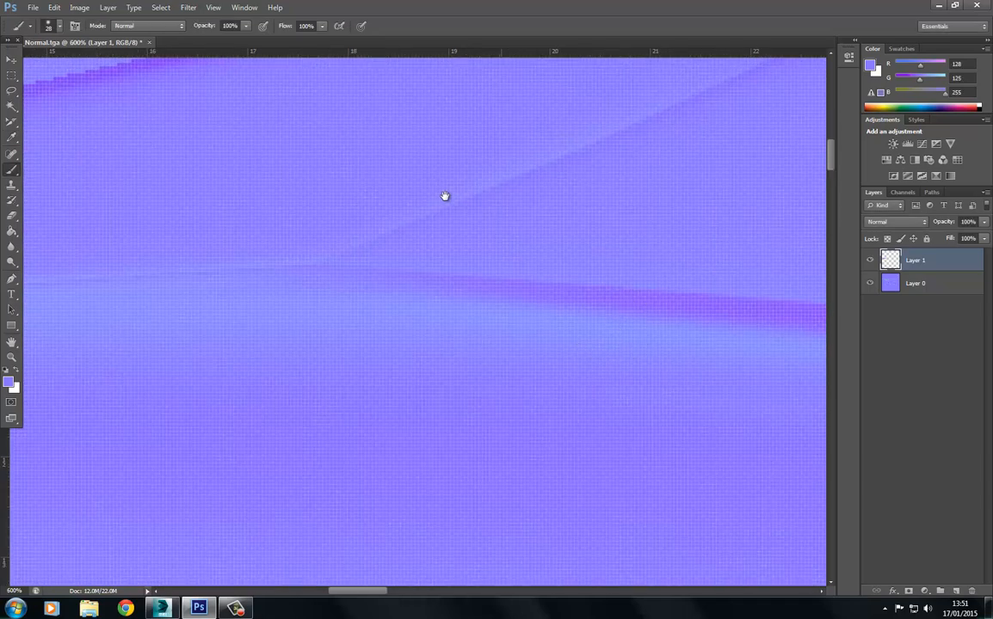
pyautogui.moveTo(445, 196)
pyautogui.mouseDown()
pyautogui.moveTo(394, 359)
pyautogui.moveTo(454, 277)
pyautogui.mouseUp()
pyautogui.rightClick(456, 277)
pyautogui.click(498, 360)
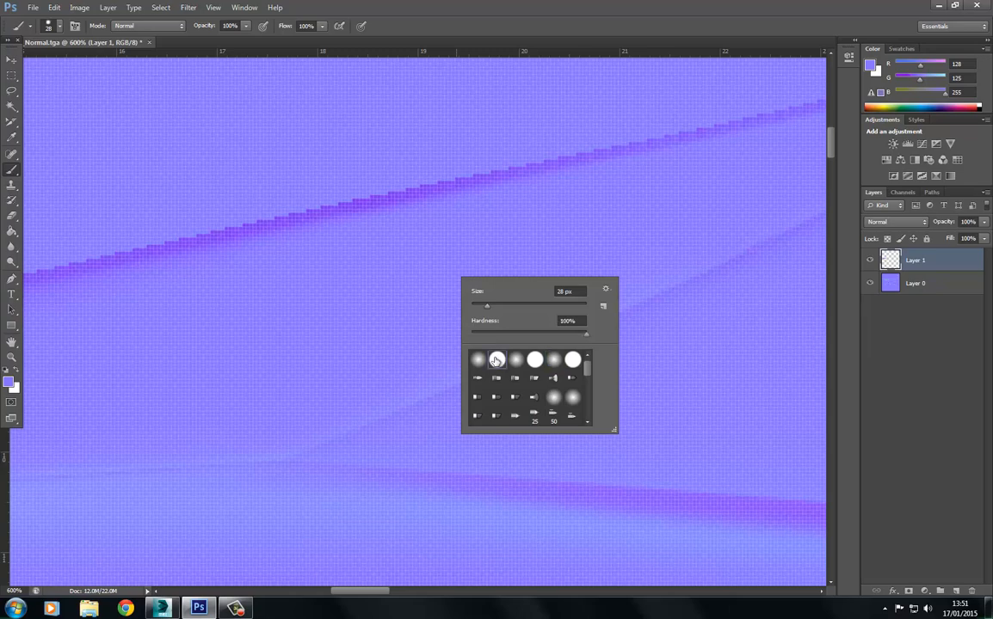
pyautogui.moveTo(477, 306); pyautogui.dragTo(479, 307)
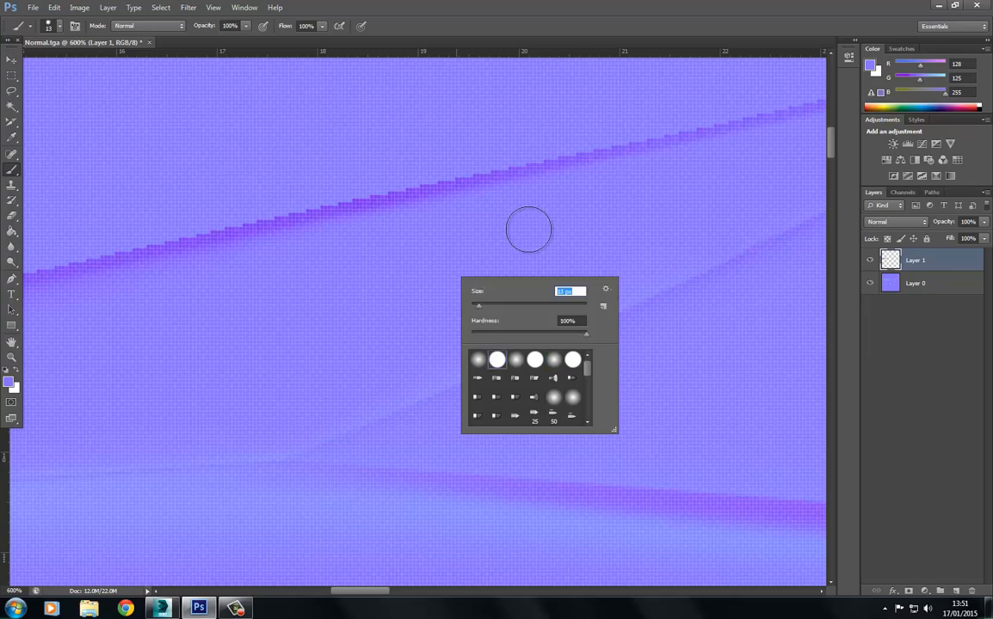
pyautogui.click(452, 251)
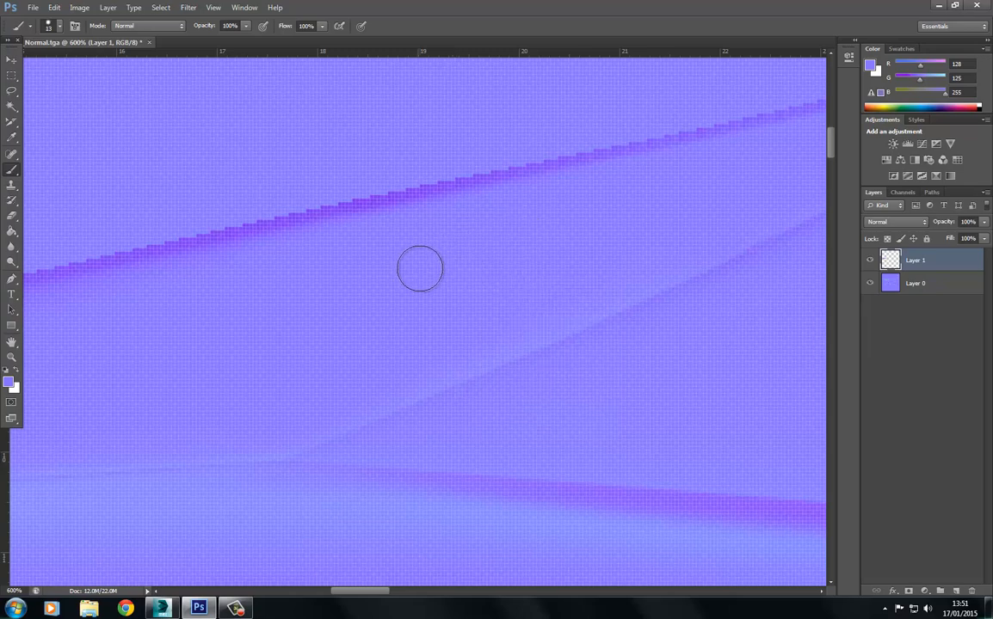
# - Paint connected straight strokes just under the blade's top edge towards the tip, thinning the dark purple gradient
pyautogui.moveTo(623, 193); pyautogui.dragTo(454, 268)
pyautogui.moveTo(540, 250); pyautogui.dragTo(529, 254)
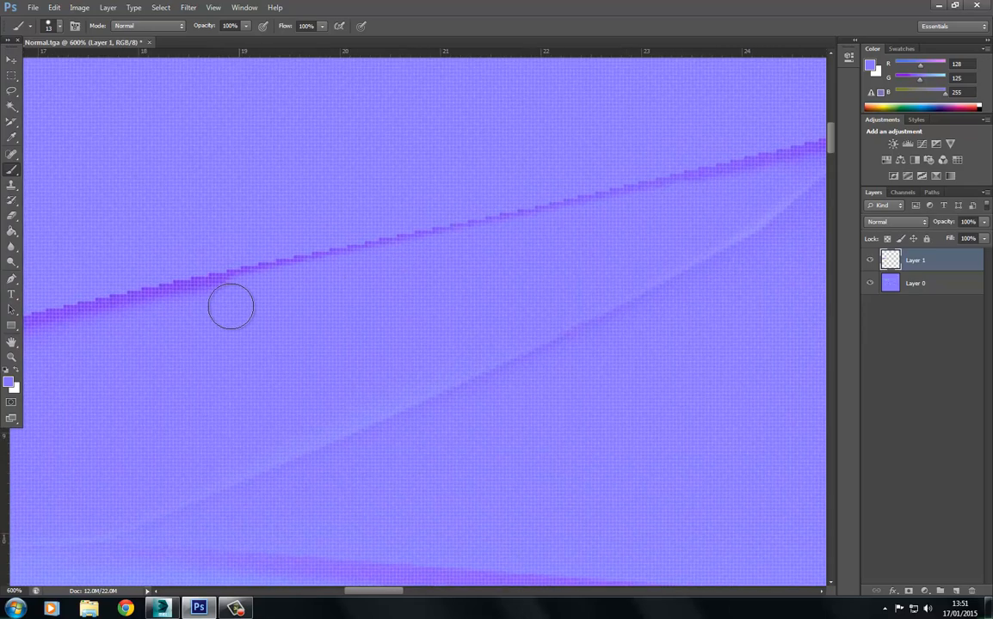
pyautogui.moveTo(231, 306)
pyautogui.mouseDown()
pyautogui.moveTo(326, 343)
pyautogui.moveTo(577, 284)
pyautogui.mouseUp()
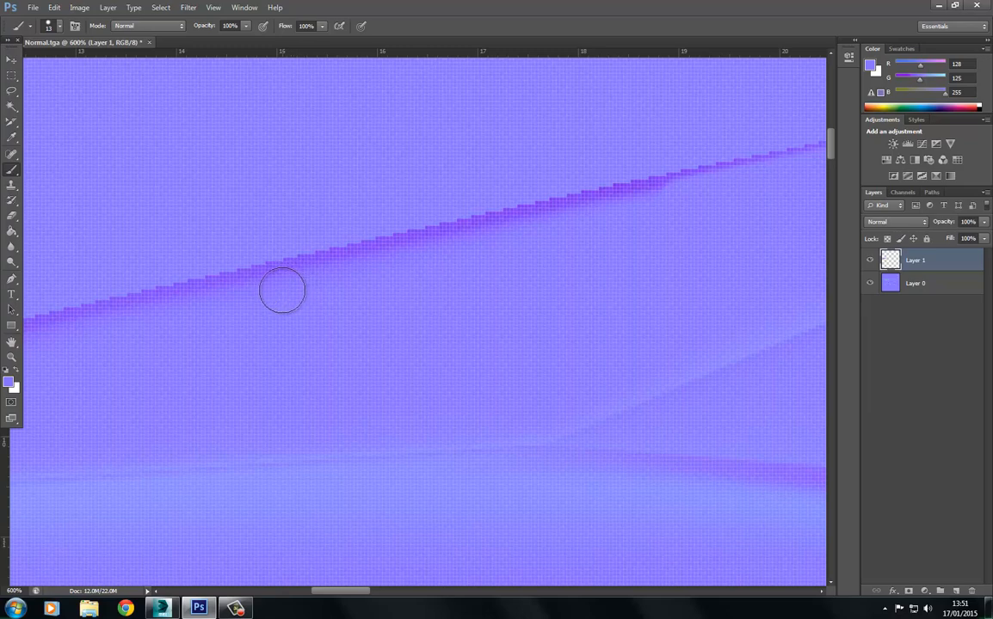
pyautogui.keyDown('shift'); pyautogui.click(276, 291); pyautogui.keyUp('shift')
pyautogui.keyDown('shift'); pyautogui.click(113, 337); pyautogui.keyUp('shift')
pyautogui.moveTo(142, 364)
pyautogui.mouseDown()
pyautogui.moveTo(437, 293)
pyautogui.moveTo(592, 281)
pyautogui.mouseUp()
pyautogui.keyDown('shift'); pyautogui.click(247, 320); pyautogui.keyUp('shift')
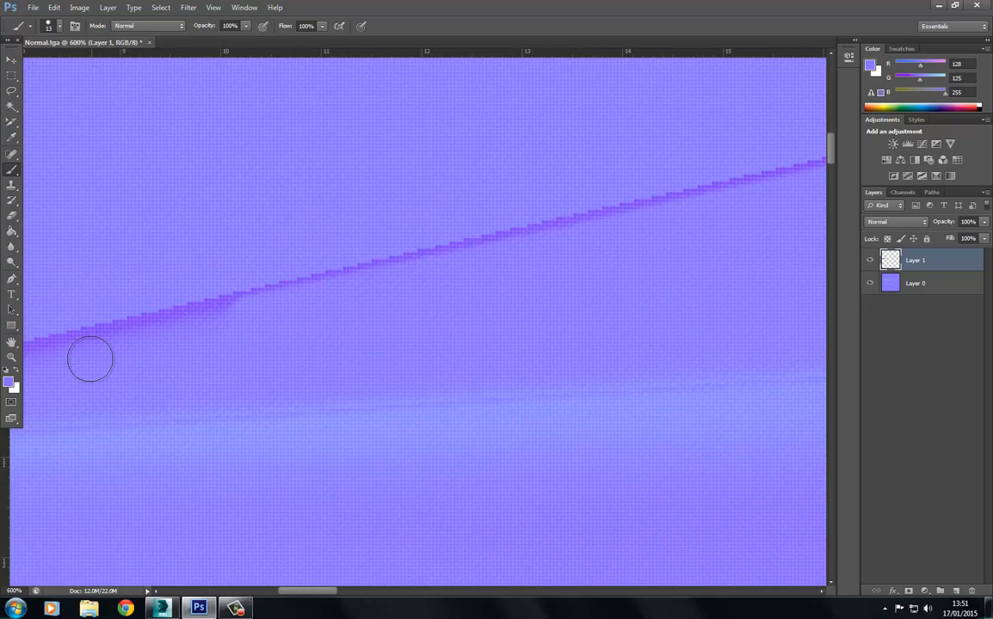
pyautogui.keyDown('shift'); pyautogui.click(80, 359); pyautogui.keyUp('shift')
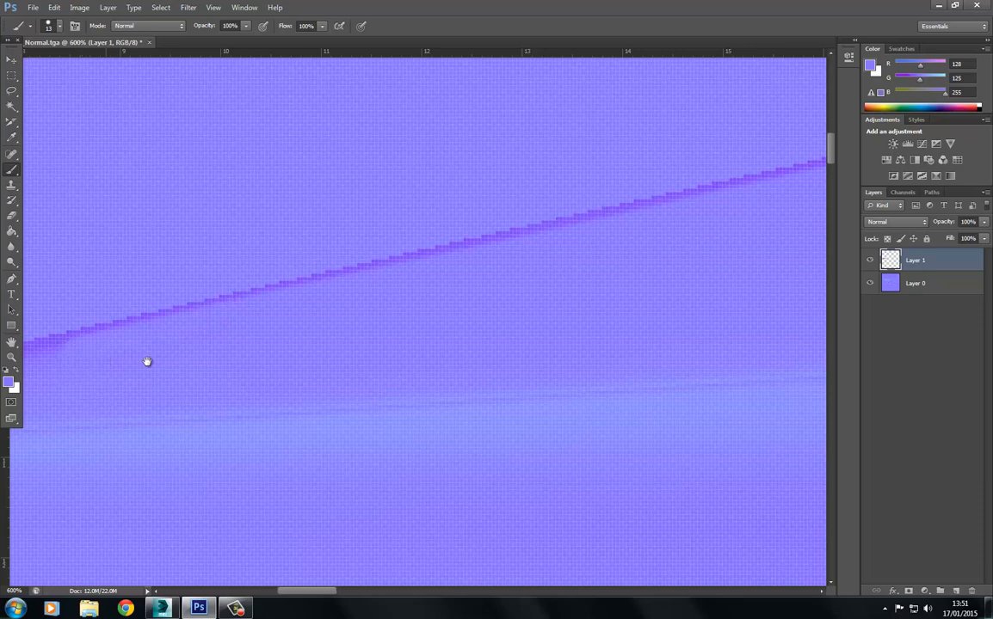
pyautogui.moveTo(146, 362); pyautogui.dragTo(509, 311)
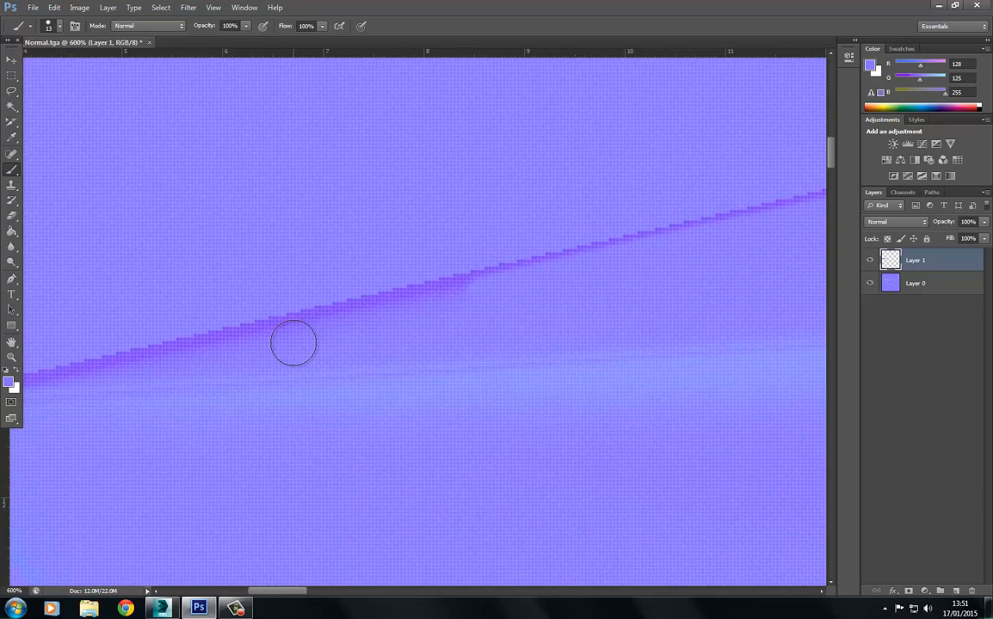
pyautogui.keyDown('shift'); pyautogui.click(226, 349); pyautogui.keyUp('shift')
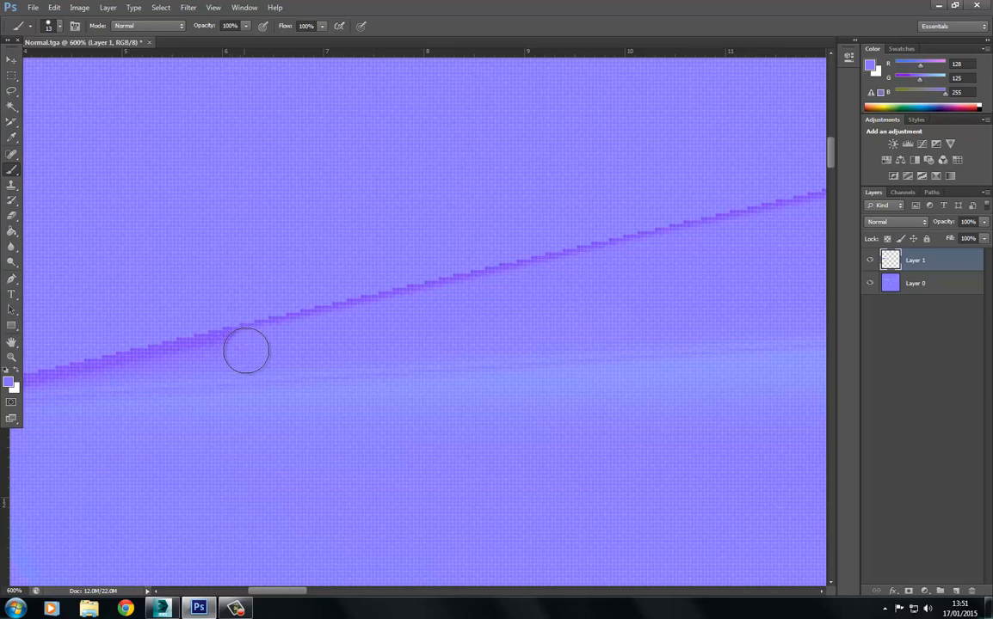
# - Reduce the brush to 6 px and continue the straight stroke along the narrow top edge near the blade's tip
pyautogui.rightClick(291, 345)
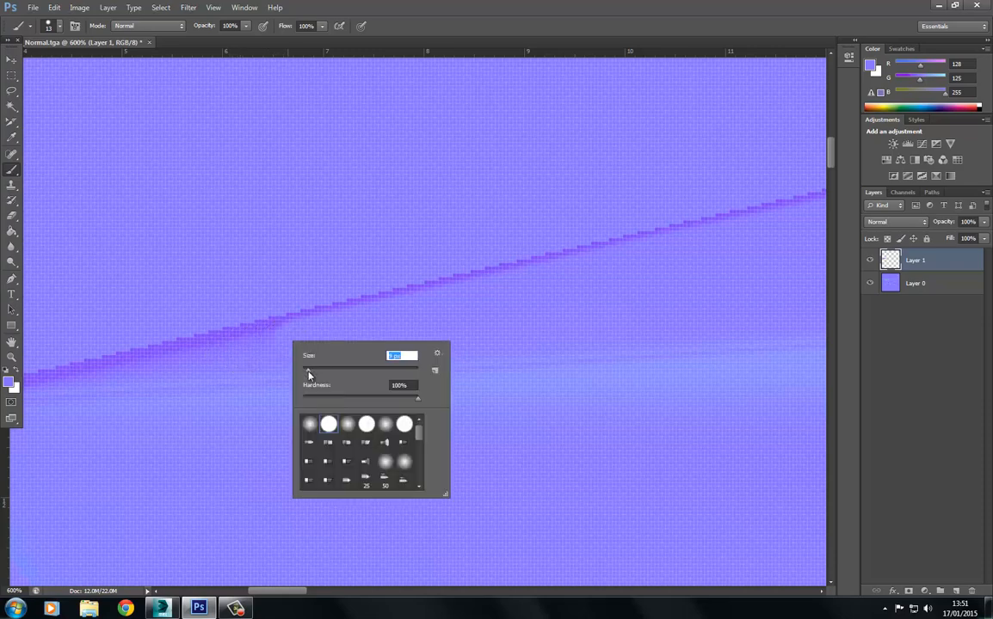
pyautogui.click(287, 336)
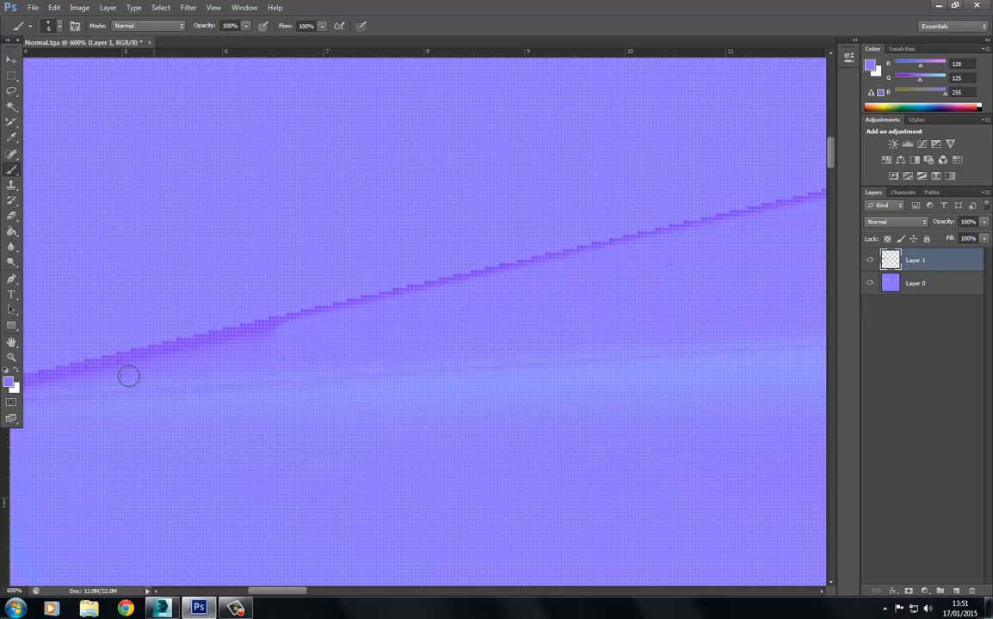
pyautogui.keyDown('shift'); pyautogui.click(71, 377); pyautogui.keyUp('shift')
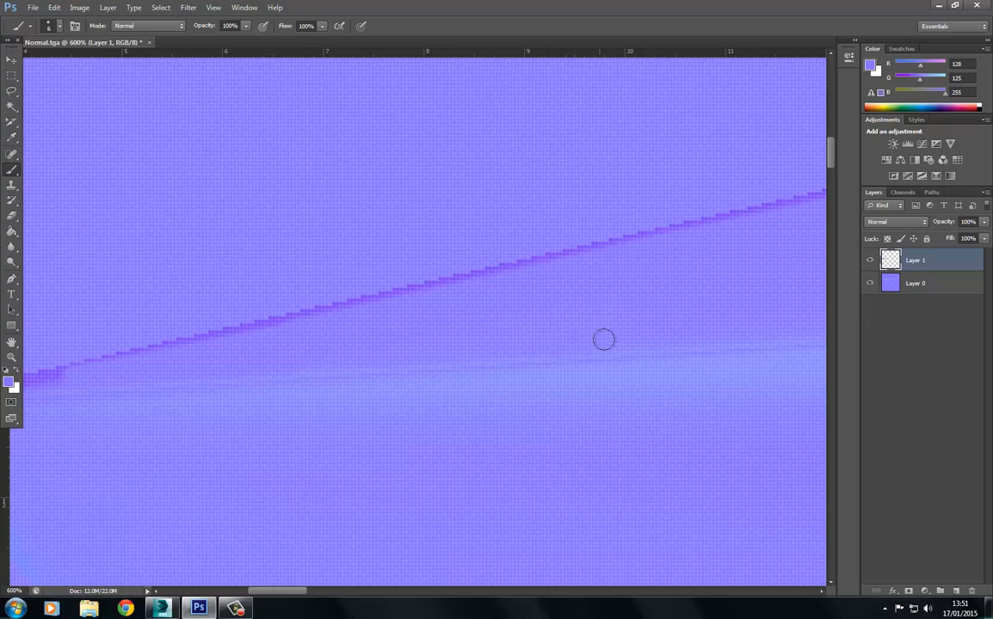
# - Set the brush to 9 px and try a stroke along the dark top edge near the diagonal facet crease
pyautogui.moveTo(632, 310); pyautogui.dragTo(441, 308)
pyautogui.rightClick(422, 308)
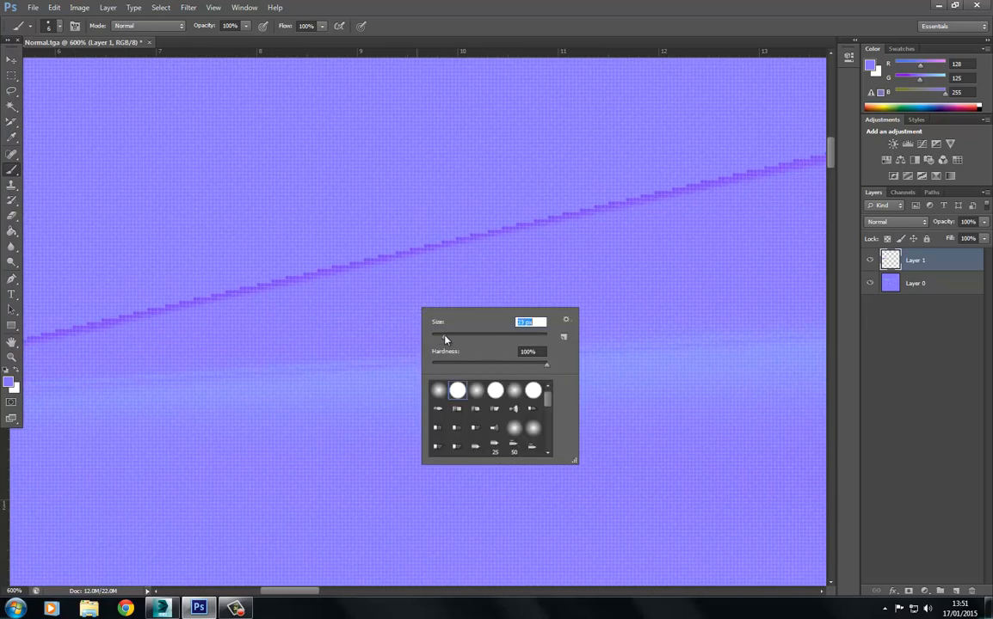
pyautogui.click(437, 336)
pyautogui.press('Return')
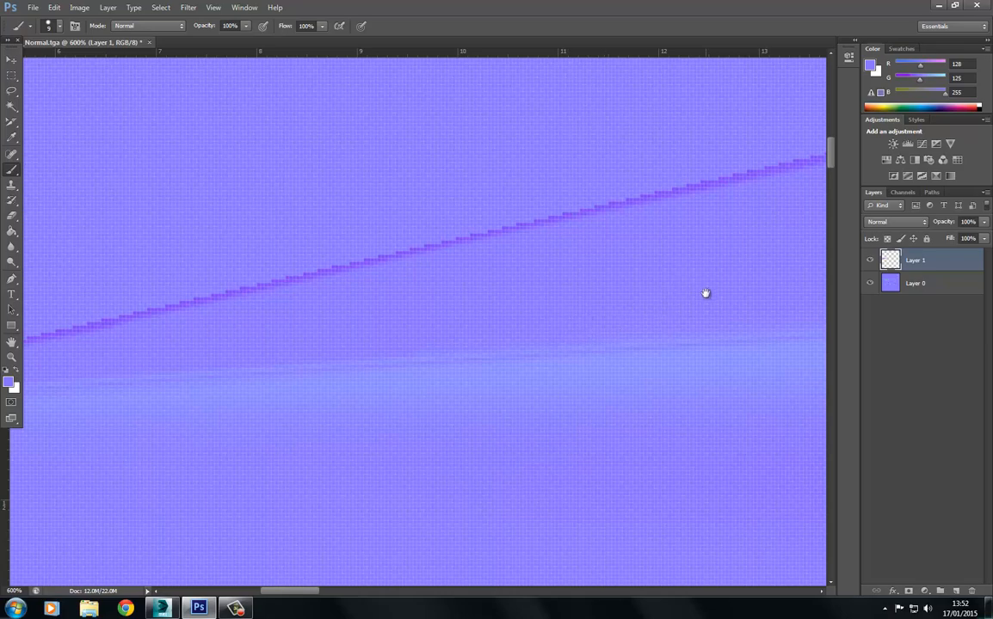
pyautogui.moveTo(705, 293); pyautogui.dragTo(474, 297)
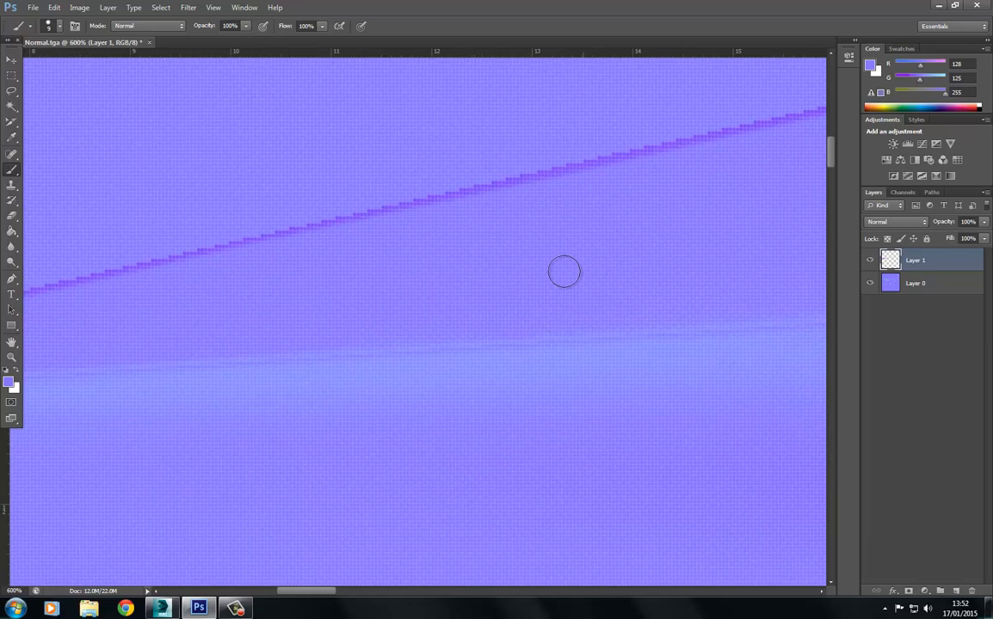
pyautogui.hotkey('ctrl', '-')
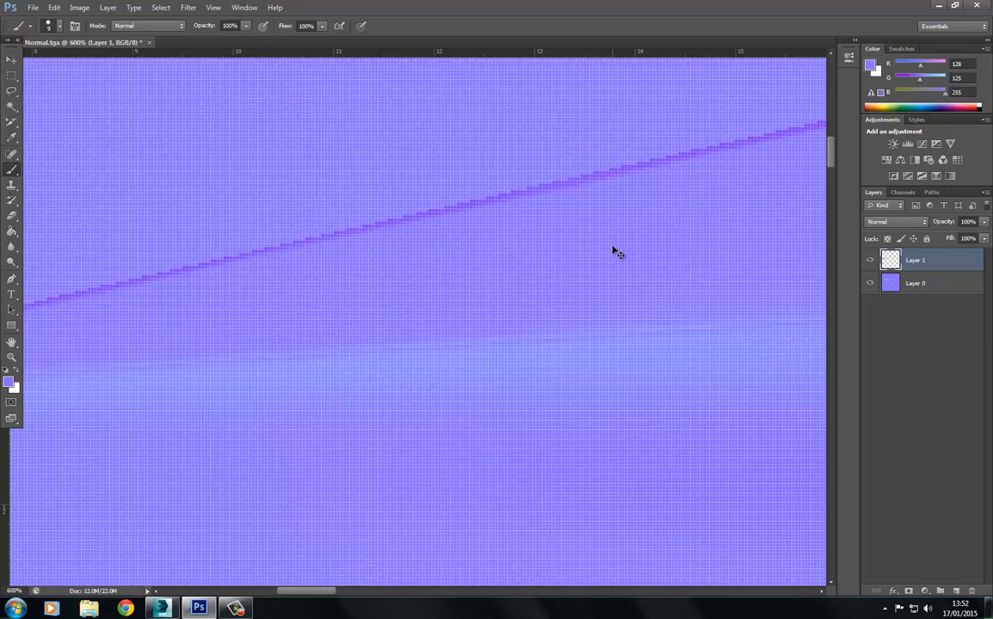
pyautogui.hotkey('ctrl', '-')
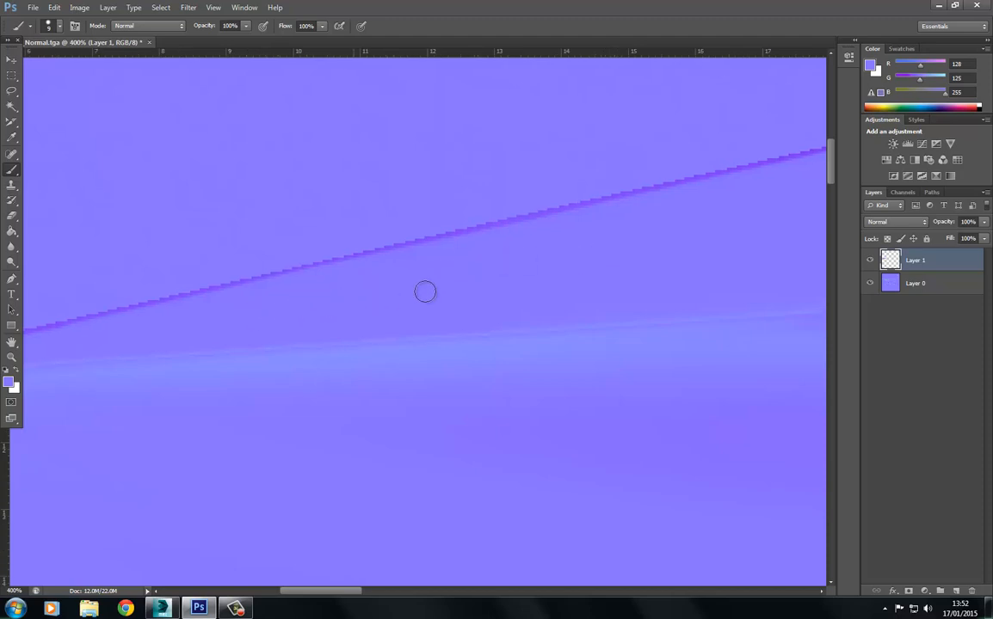
pyautogui.moveTo(620, 262); pyautogui.dragTo(454, 290)
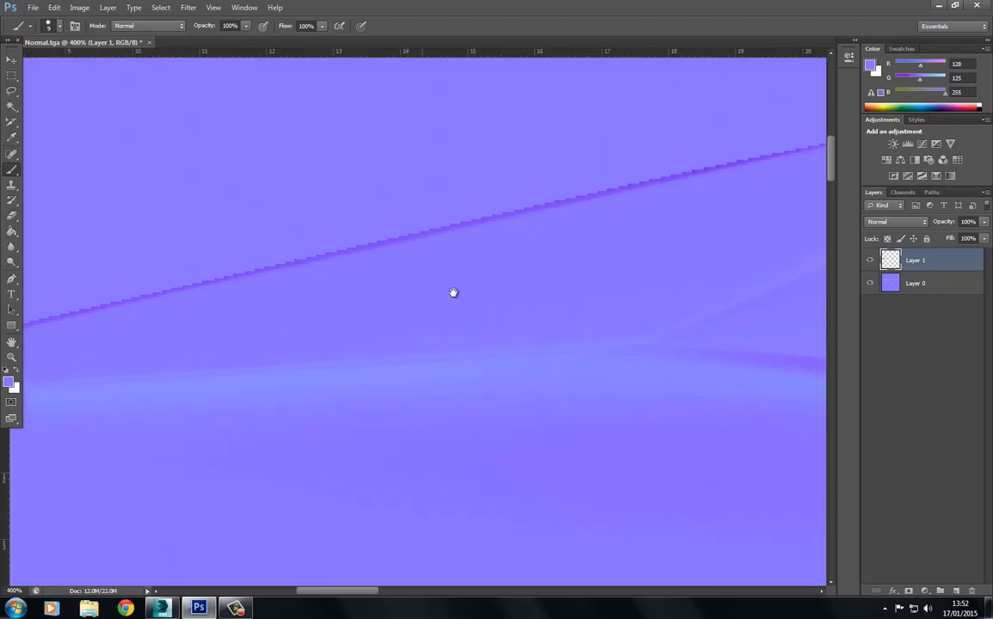
pyautogui.moveTo(658, 244); pyautogui.dragTo(463, 293)
pyautogui.moveTo(596, 264); pyautogui.dragTo(449, 307)
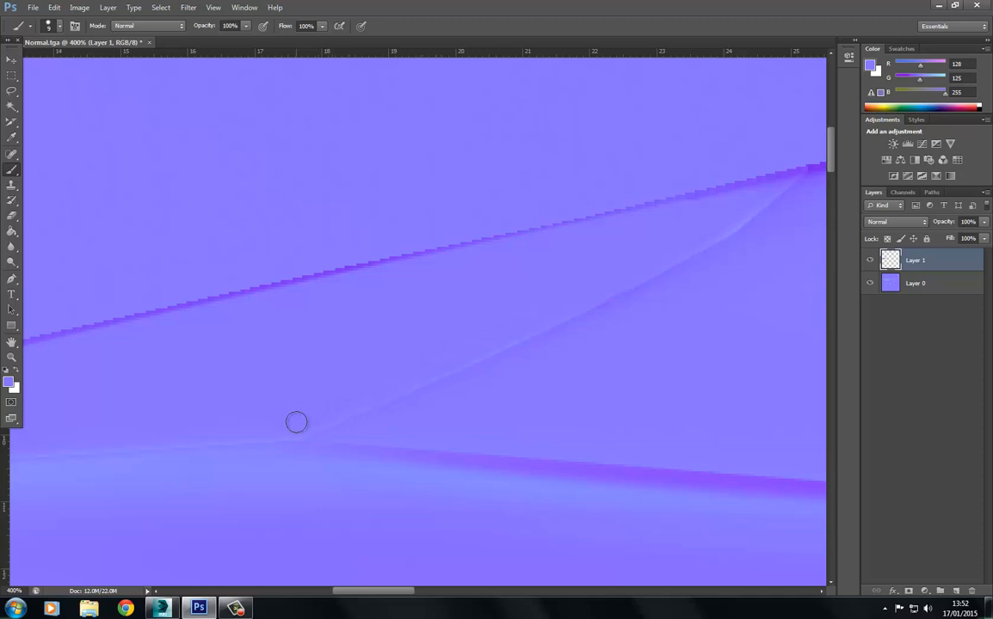
pyautogui.moveTo(651, 225); pyautogui.dragTo(511, 292)
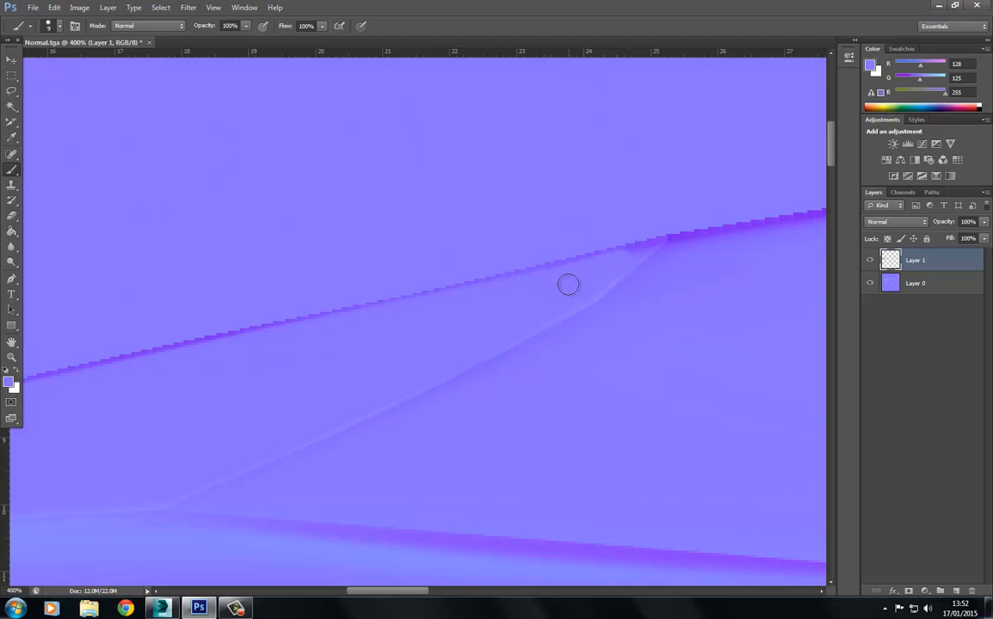
# - Reduce the brush to 5 px and paint a straight stroke just under the top edge beside the diagonal facet crease
pyautogui.rightClick(563, 289)
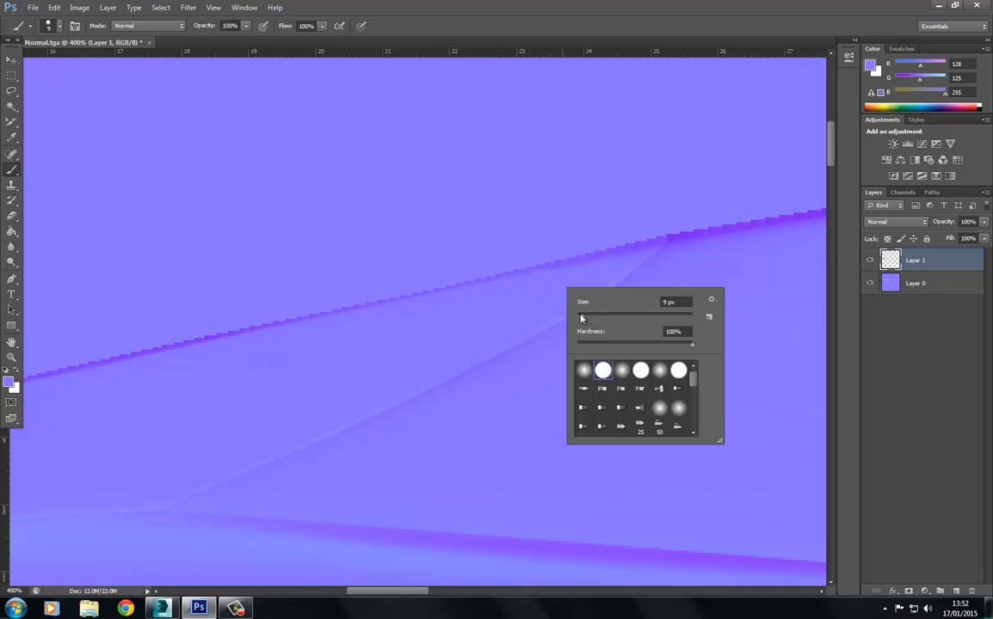
pyautogui.click(545, 275)
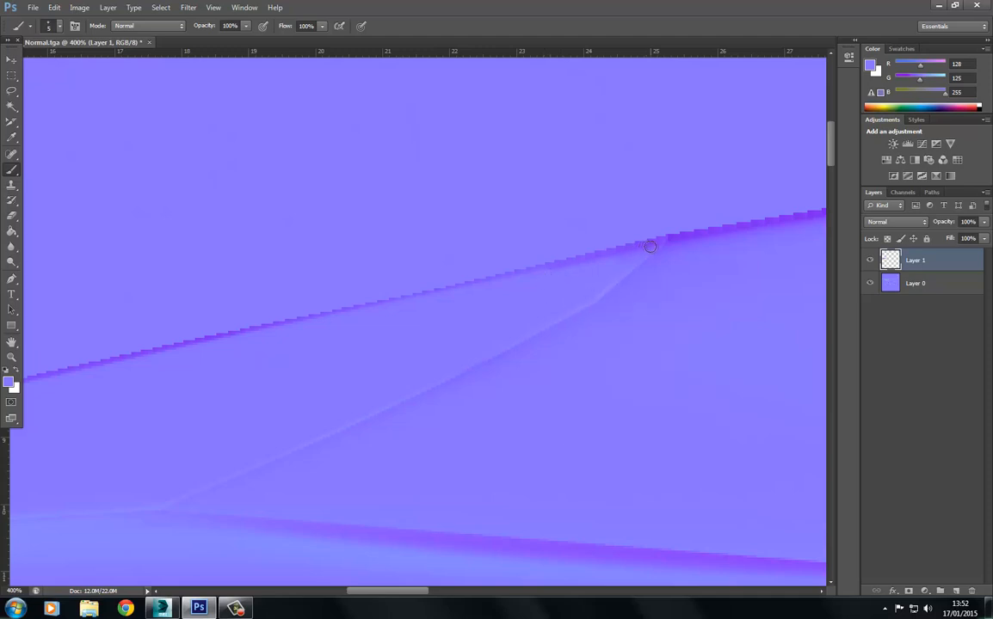
pyautogui.moveTo(650, 246); pyautogui.dragTo(636, 256)
pyautogui.keyDown('shift'); pyautogui.click(545, 274); pyautogui.keyUp('shift')
# - Reduce the brush to 2 px and touch up the narrow corner where the diagonal crease meets the top edge
pyautogui.rightClick(635, 255)
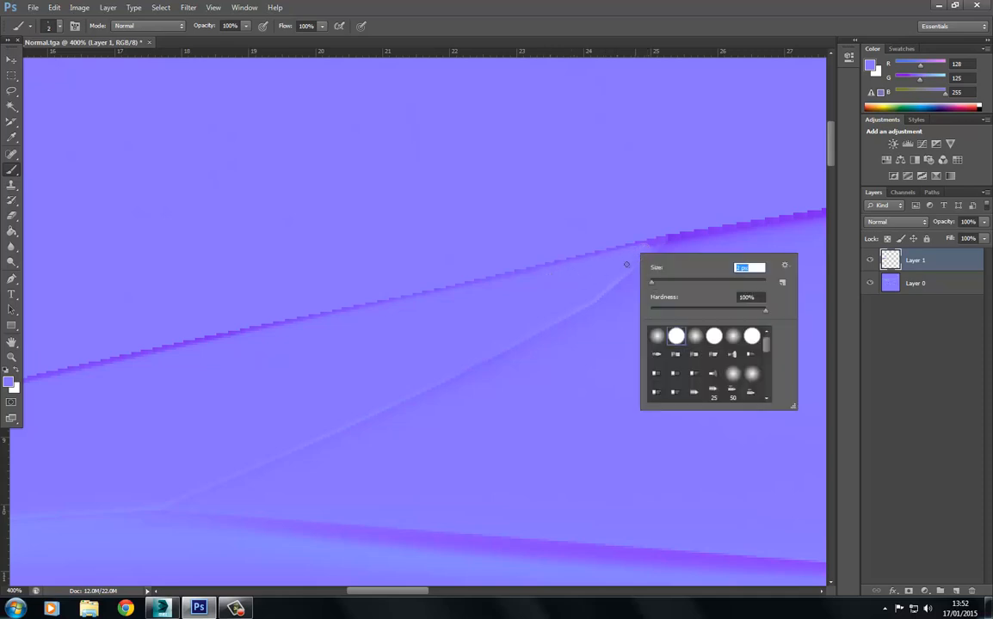
pyautogui.click(638, 250)
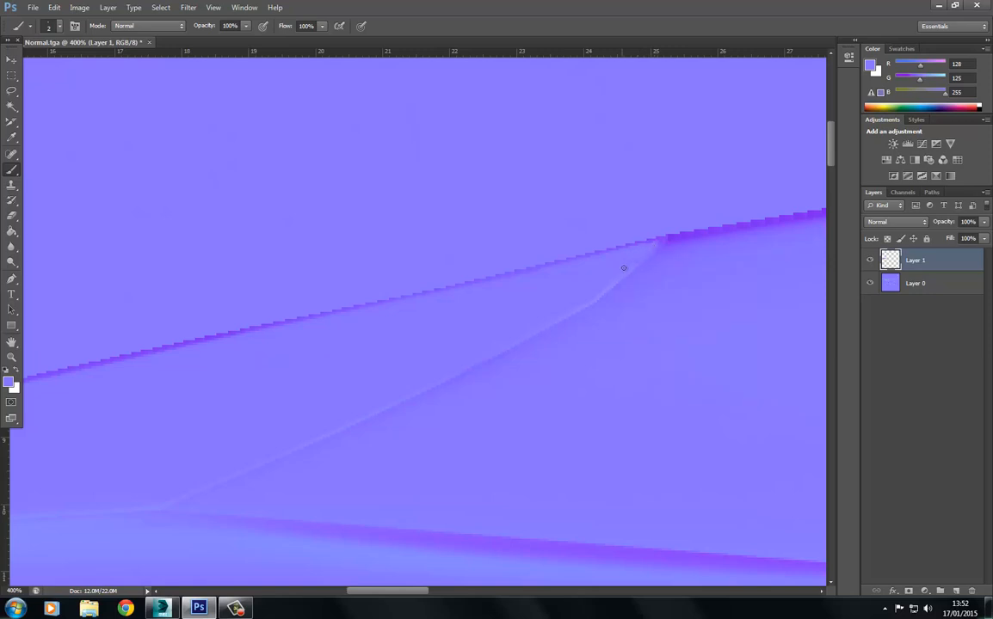
pyautogui.moveTo(414, 356); pyautogui.dragTo(529, 297)
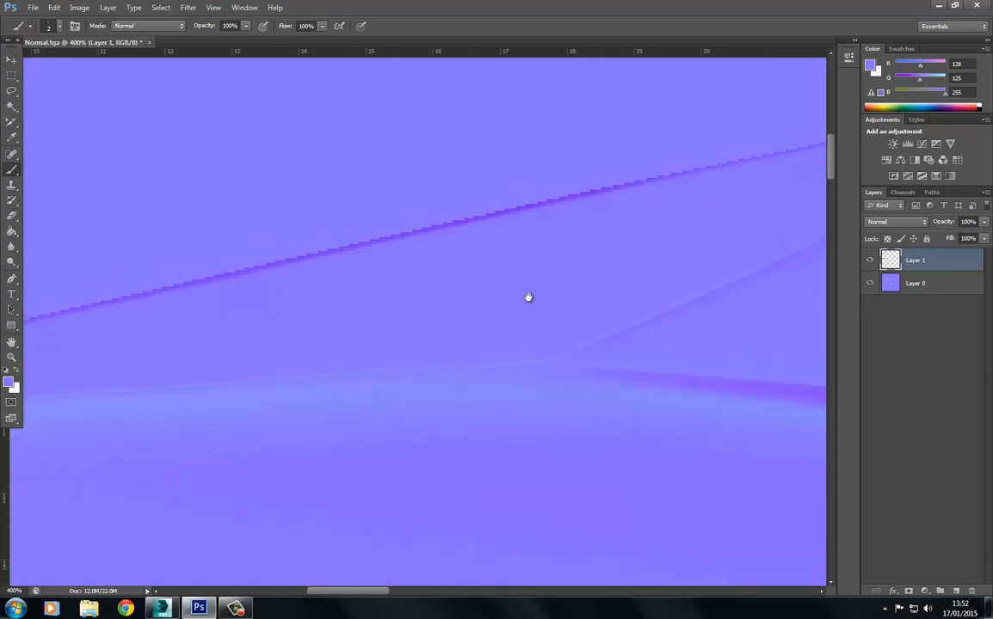
# - Save a Targa copy over Knife_Normal.tga on the Desktop at 32 bits/pixel
pyautogui.click(32, 8)
pyautogui.click(78, 150)
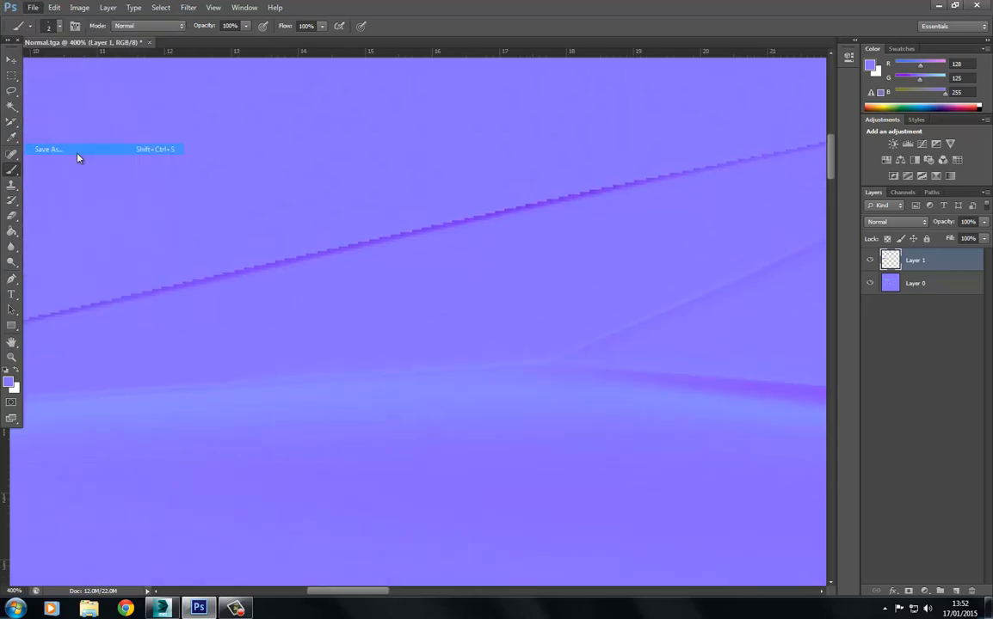
pyautogui.click(520, 303)
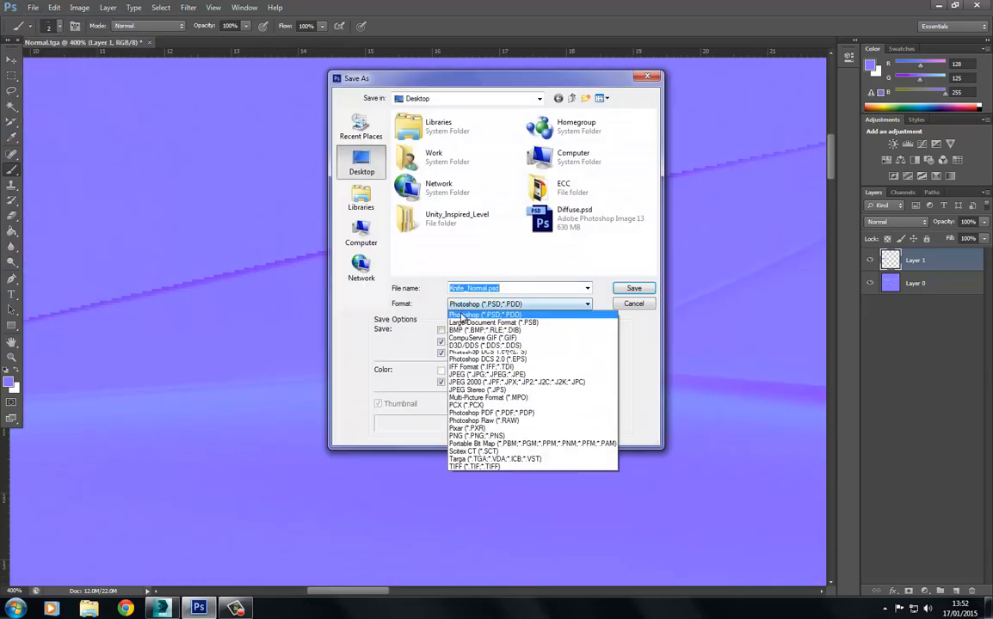
pyautogui.click(472, 469)
pyautogui.doubleClick(465, 239)
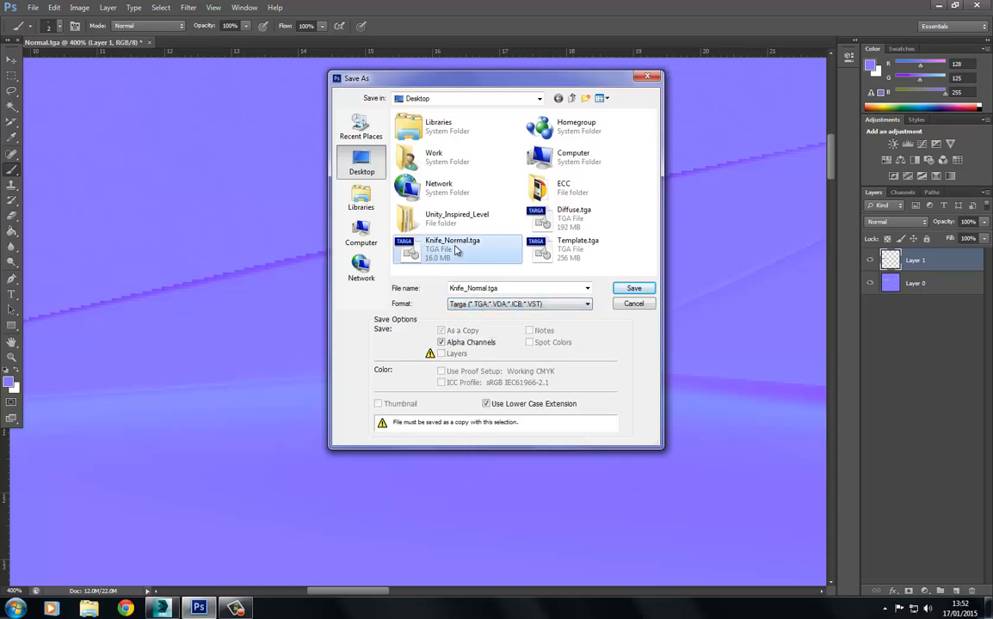
pyautogui.click(473, 229)
pyautogui.click(510, 201)
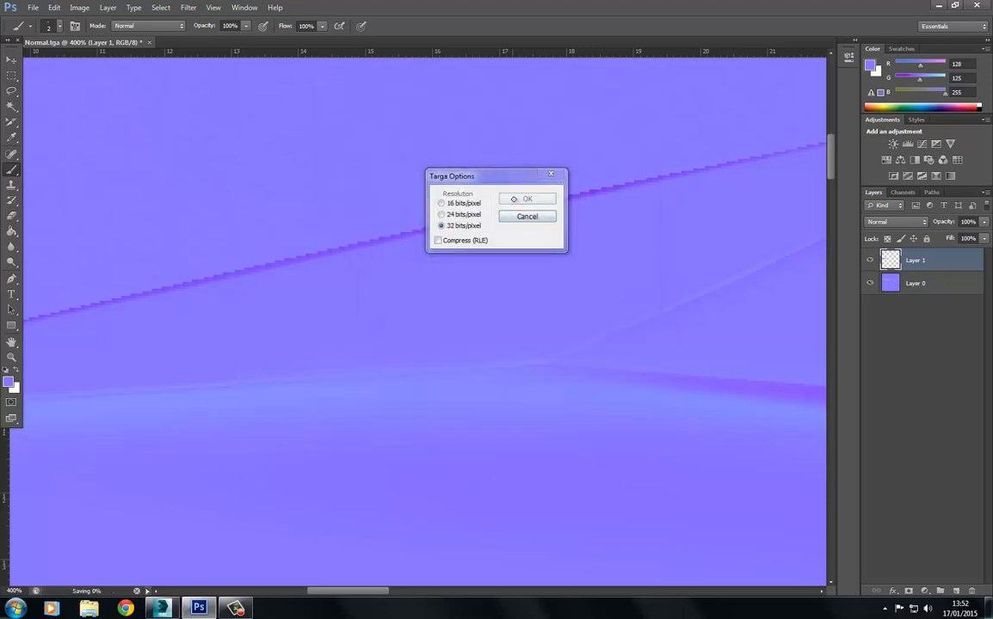
# - Switch to 3ds Max and examine the shading of the blade's facet and top edge from several angles
pyautogui.hotkey('alt', 'Tab')
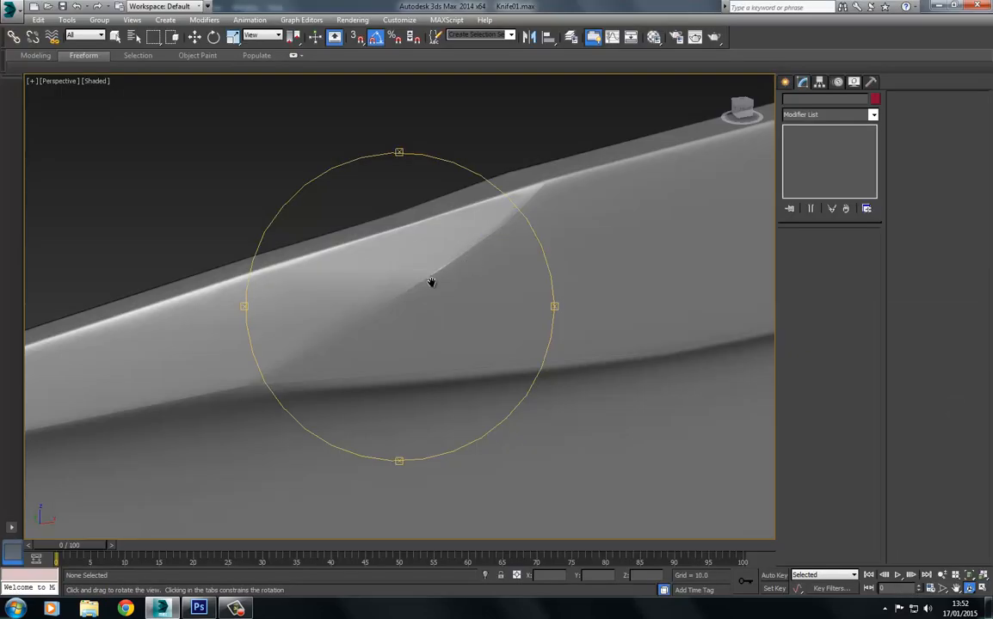
pyautogui.keyDown('alt'); pyautogui.moveTo(432, 284); pyautogui.dragTo(409, 290, button='middle'); pyautogui.keyUp('alt')
pyautogui.scroll(-5, 409, 290)
pyautogui.moveTo(409, 290); pyautogui.dragTo(485, 306)
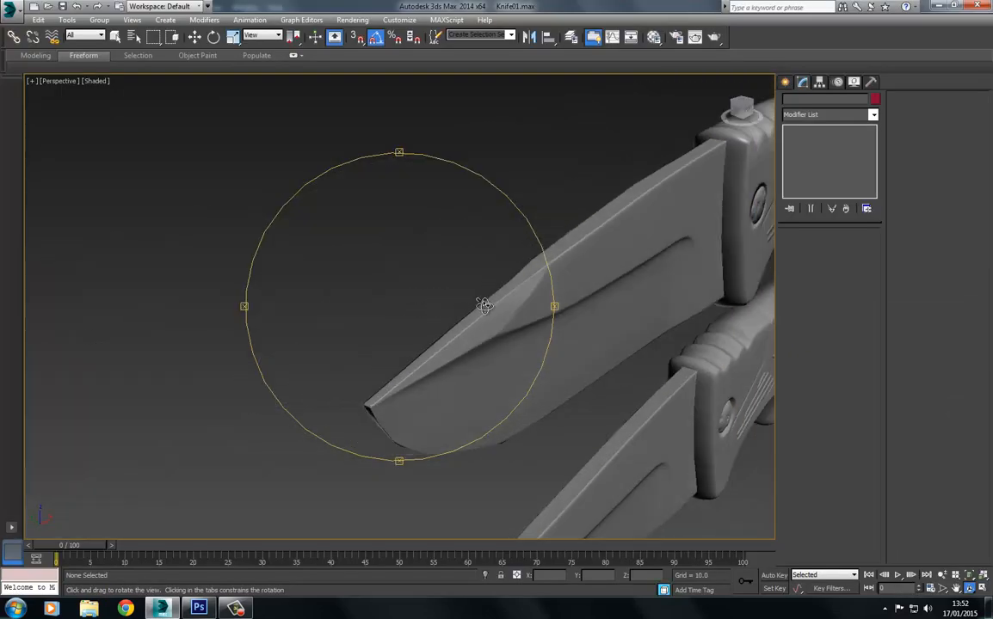
pyautogui.scroll(5, 388, 310)
pyautogui.moveTo(485, 306); pyautogui.dragTo(423, 285, button='middle')
pyautogui.scroll(-5, 424, 285)
pyautogui.moveTo(461, 300); pyautogui.dragTo(370, 296)
pyautogui.moveTo(320, 286); pyautogui.dragTo(408, 297, button='middle')
pyautogui.scroll(5, 379, 275)
pyautogui.moveTo(348, 250); pyautogui.dragTo(316, 255)
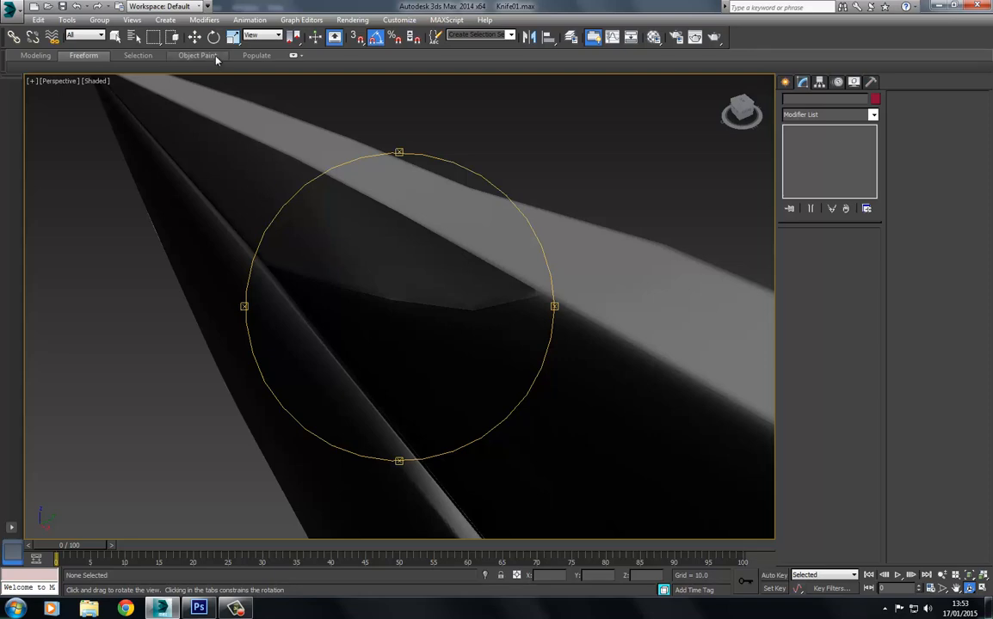
# - Select the low-poly knife LP_Knife001 and bring the mesh around the blade's facet into close front view
pyautogui.press('w')
pyautogui.click(336, 283)
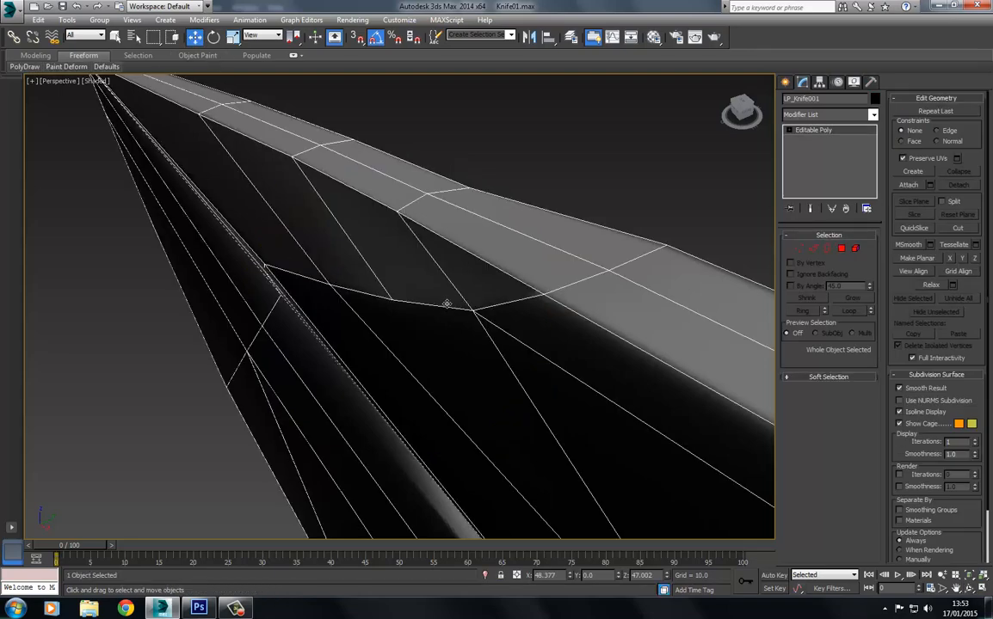
pyautogui.keyDown('alt'); pyautogui.moveTo(446, 303); pyautogui.dragTo(421, 273, button='middle'); pyautogui.keyUp('alt')
pyautogui.scroll(2, 423, 274)
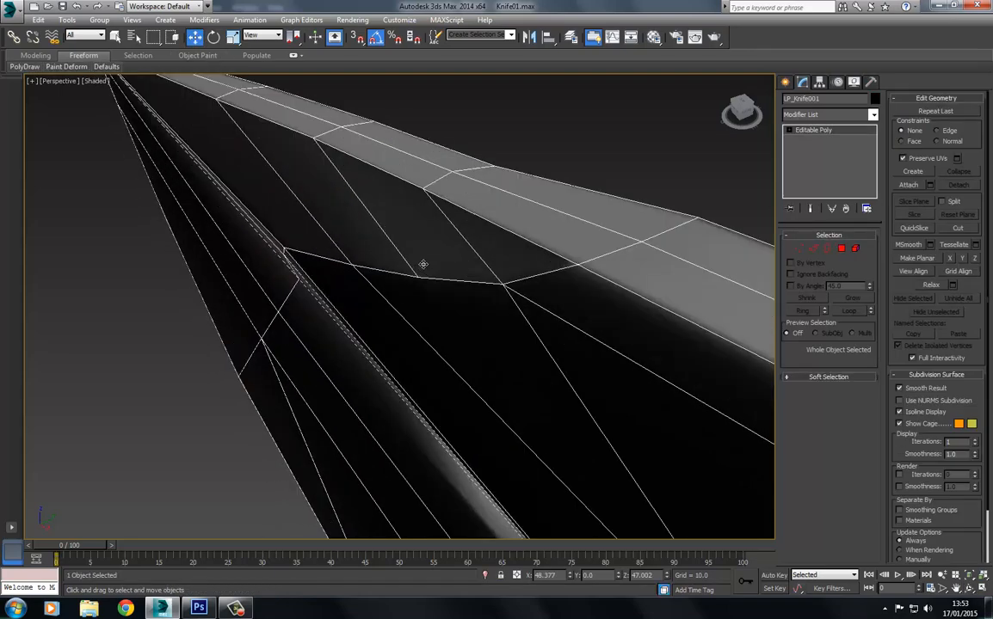
pyautogui.scroll(-2, 419, 250)
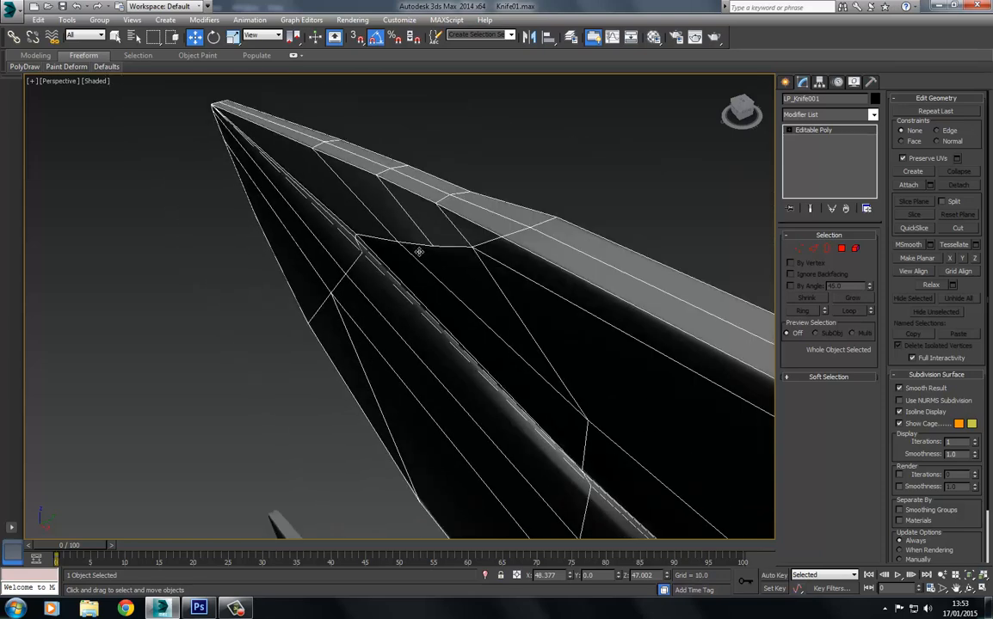
pyautogui.press('f')
pyautogui.moveTo(423, 232); pyautogui.dragTo(492, 208, button='middle')
pyautogui.scroll(-4, 249, 246)
pyautogui.moveTo(197, 271); pyautogui.dragTo(460, 271, button='middle')
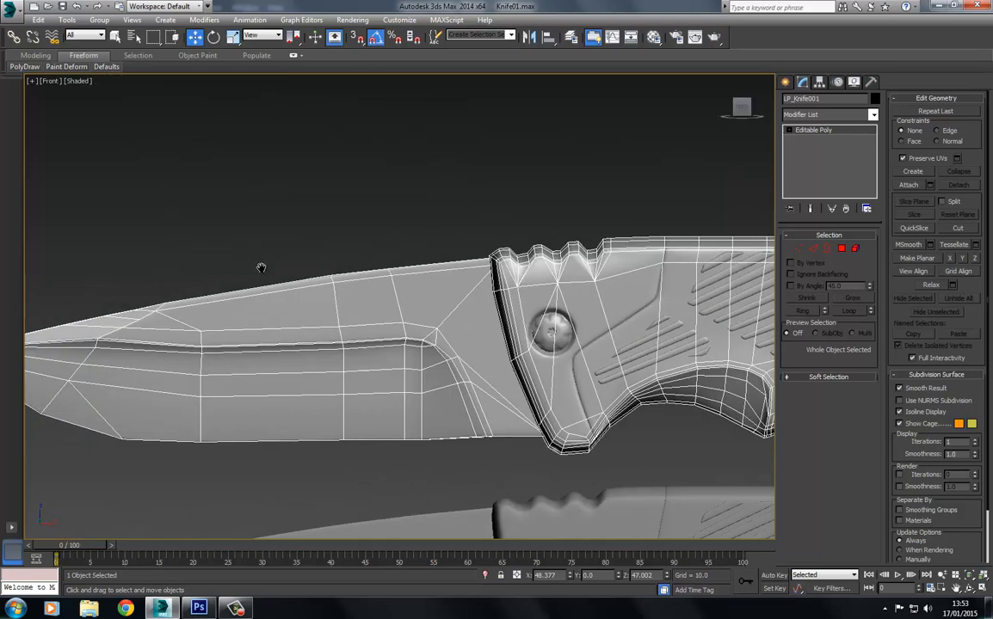
pyautogui.scroll(5, 261, 268)
pyautogui.moveTo(356, 253); pyautogui.dragTo(399, 254, button='middle')
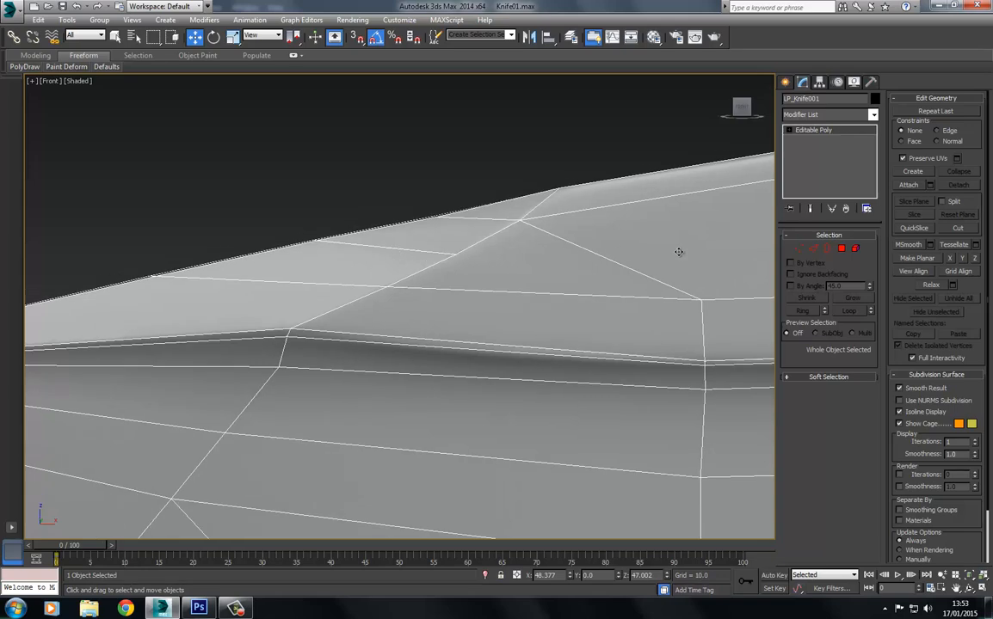
# - At edge level, remove the short edge crossing the facet between the blade's top edge and the diagonal crease
pyautogui.click(813, 248)
pyautogui.press('F3')
pyautogui.click(414, 250)
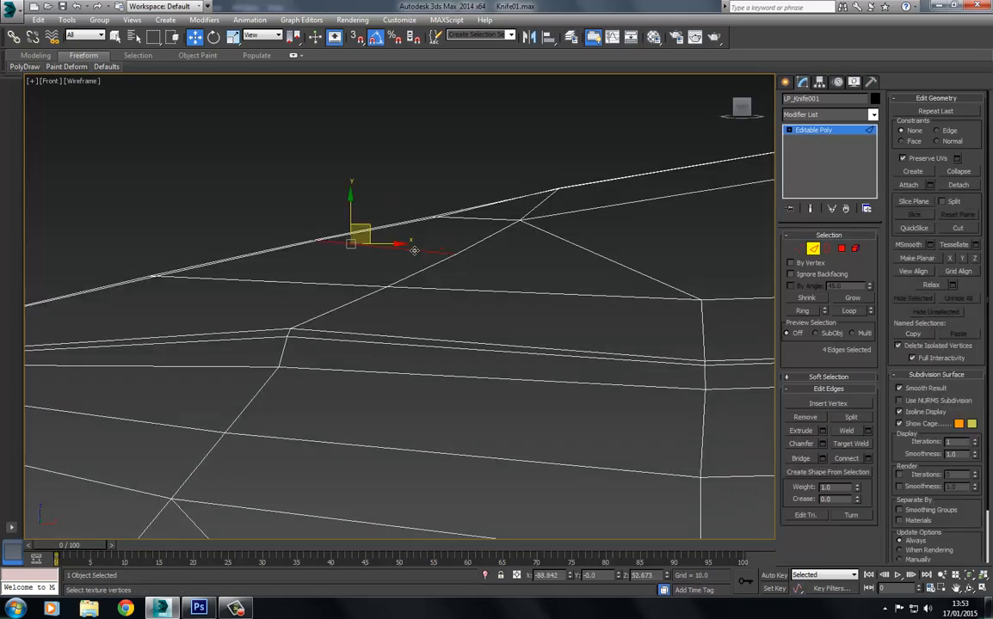
pyautogui.press('F3')
pyautogui.hotkey('ctrl', 'BackSpace')
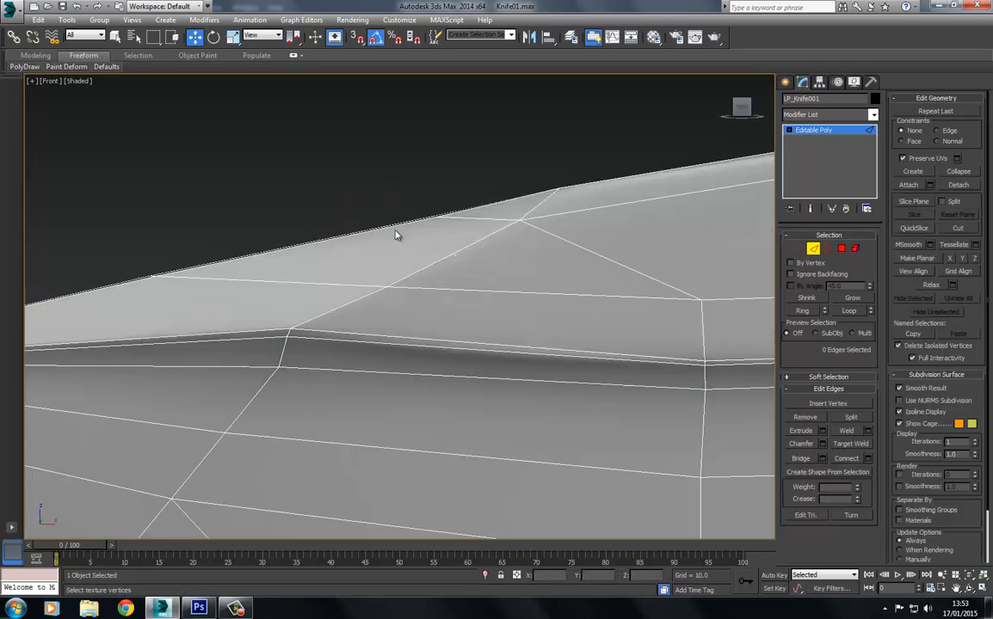
# - Examine the blade's facet in perspective in wireframe and in plain shading without the mesh edges
pyautogui.keyDown('alt'); pyautogui.moveTo(401, 195); pyautogui.dragTo(440, 223, button='middle'); pyautogui.keyUp('alt')
pyautogui.moveTo(441, 223)
pyautogui.mouseDown()
pyautogui.moveTo(436, 248)
pyautogui.moveTo(405, 265)
pyautogui.mouseUp()
pyautogui.press('F4')
pyautogui.press('F3')
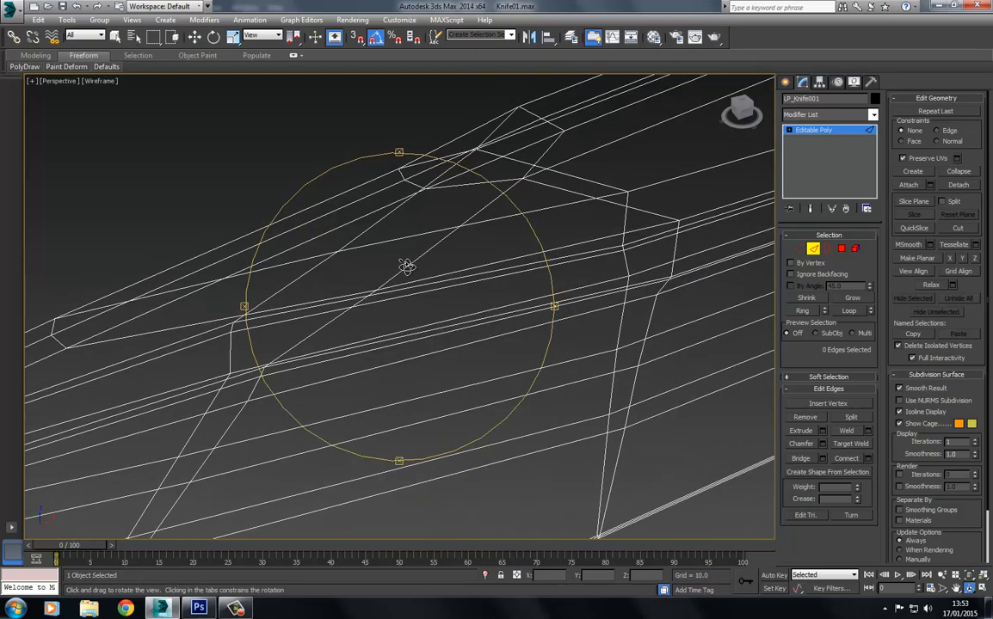
pyautogui.press('F3')
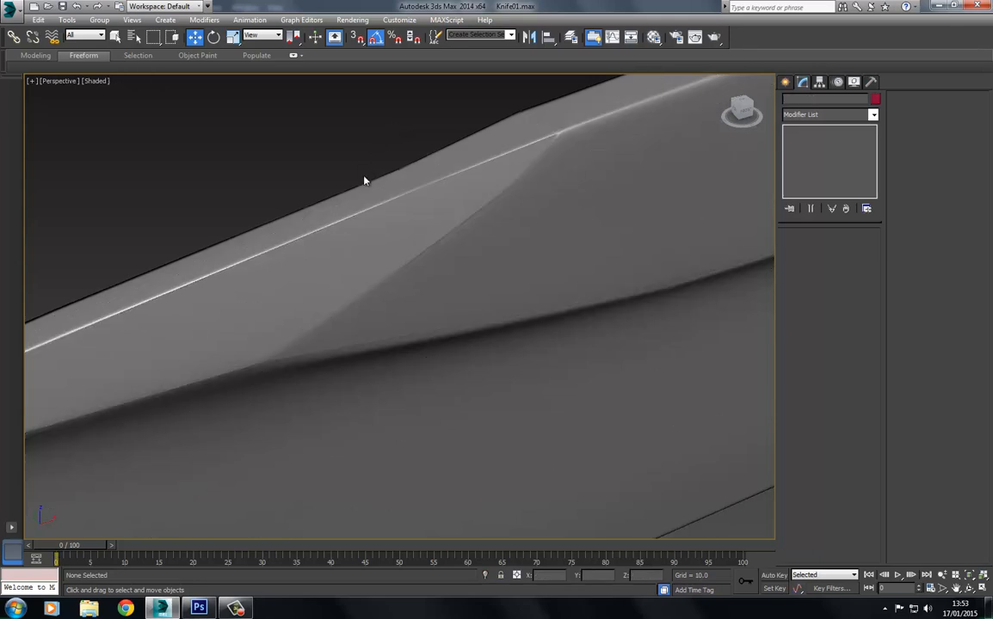
pyautogui.keyDown('alt'); pyautogui.moveTo(383, 219); pyautogui.dragTo(415, 258, button='middle'); pyautogui.keyUp('alt')
pyautogui.moveTo(414, 258); pyautogui.dragTo(399, 227)
pyautogui.scroll(3, 399, 226)
pyautogui.scroll(-2, 297, 155)
# - Examine the handle and both complete knives in perspective, then leave orbiting for the Move tool
pyautogui.scroll(-8, 343, 175)
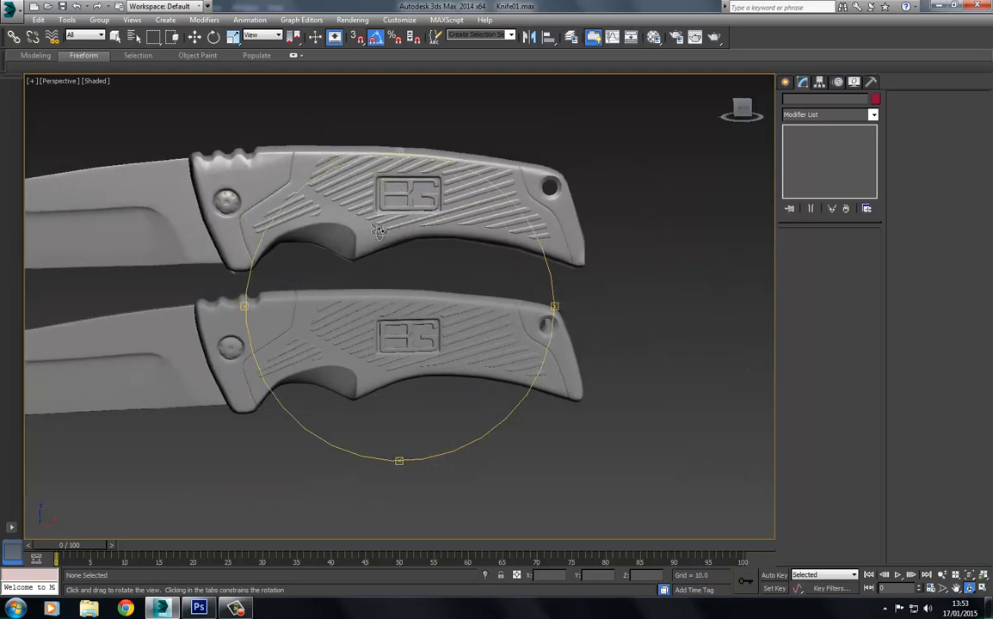
pyautogui.scroll(5, 423, 235)
pyautogui.moveTo(437, 246); pyautogui.dragTo(463, 253, button='middle')
pyautogui.scroll(-3, 463, 253)
pyautogui.moveTo(463, 253); pyautogui.dragTo(453, 255)
pyautogui.moveTo(453, 254); pyautogui.dragTo(438, 259, button='middle')
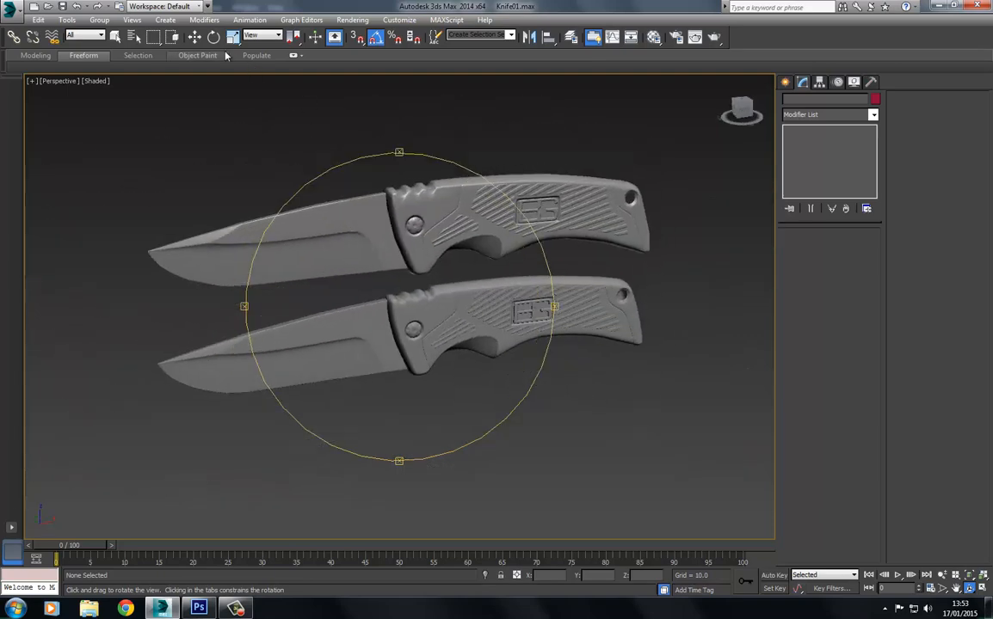
pyautogui.click(195, 36)
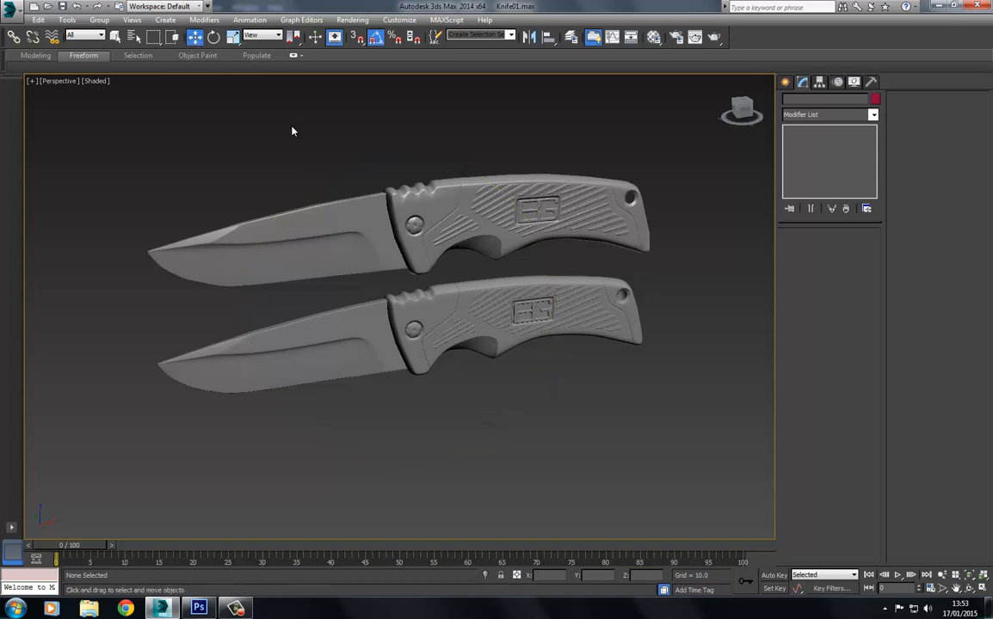